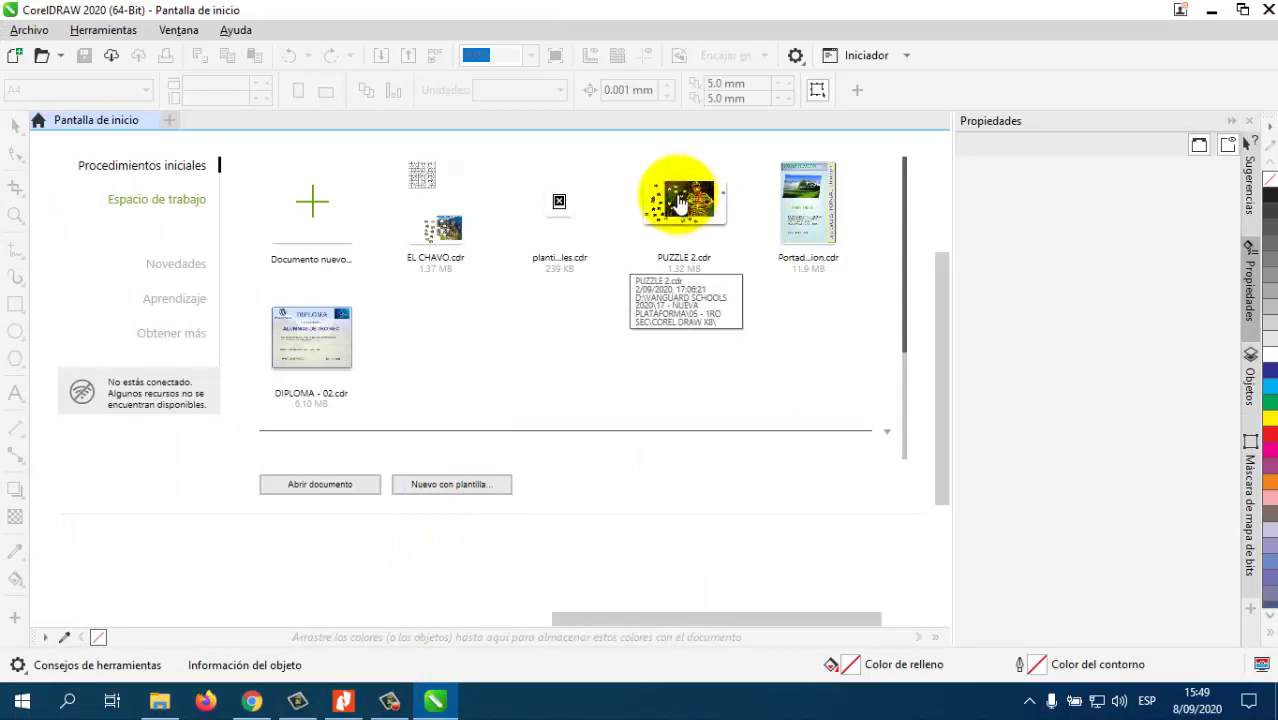
# Open the recent file PUZZLE 2.cdr and create a new landscape Carta document named "practica 08".
pyautogui.click(677, 200)
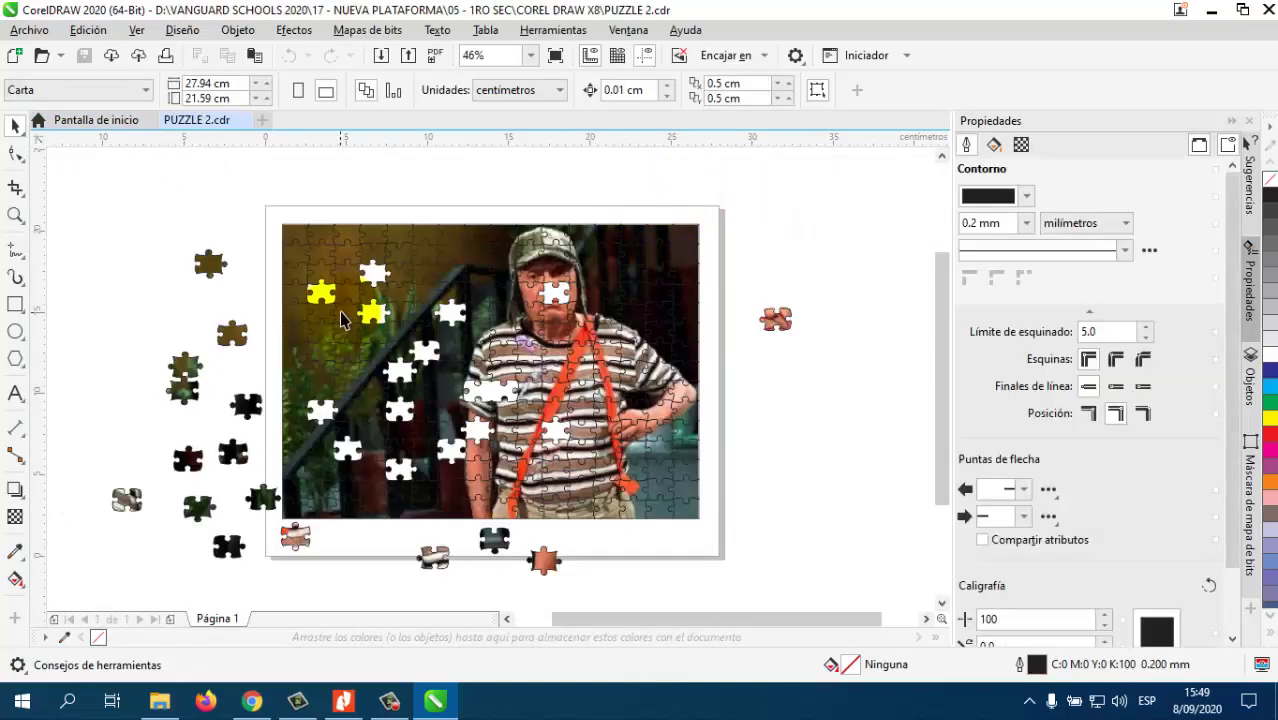
pyautogui.click(266, 121)
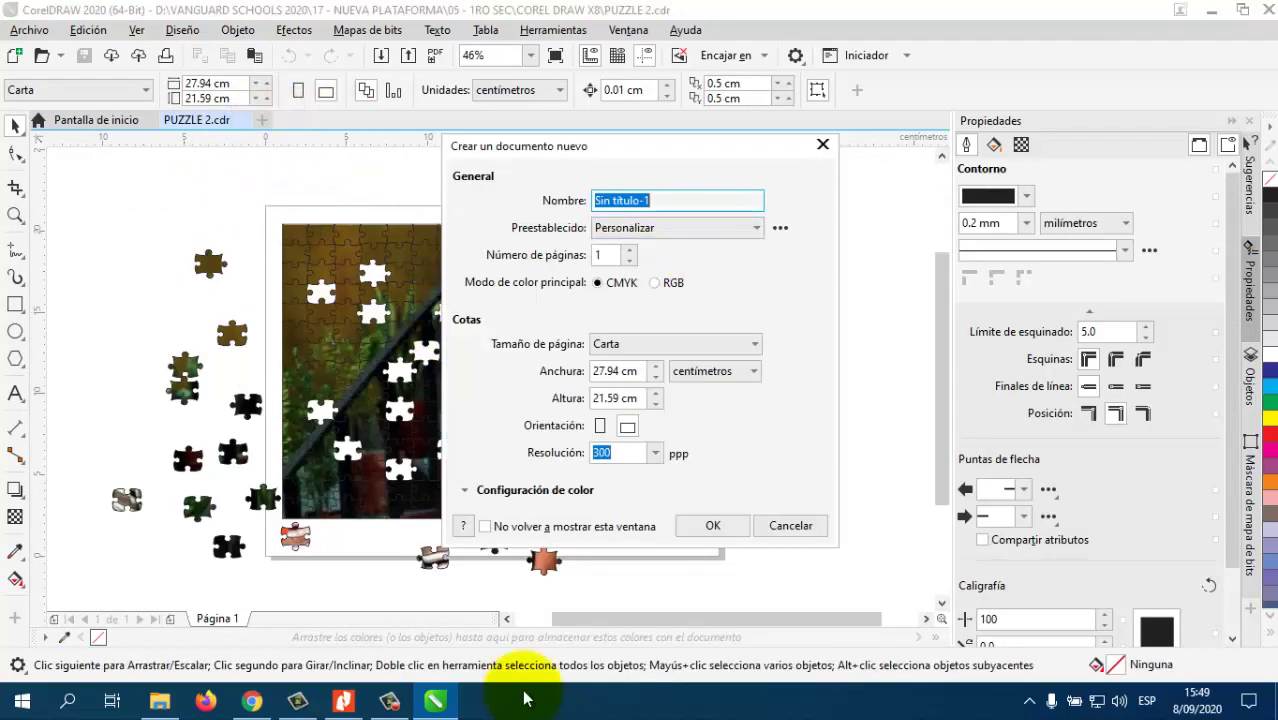
pyautogui.write('practica 08')
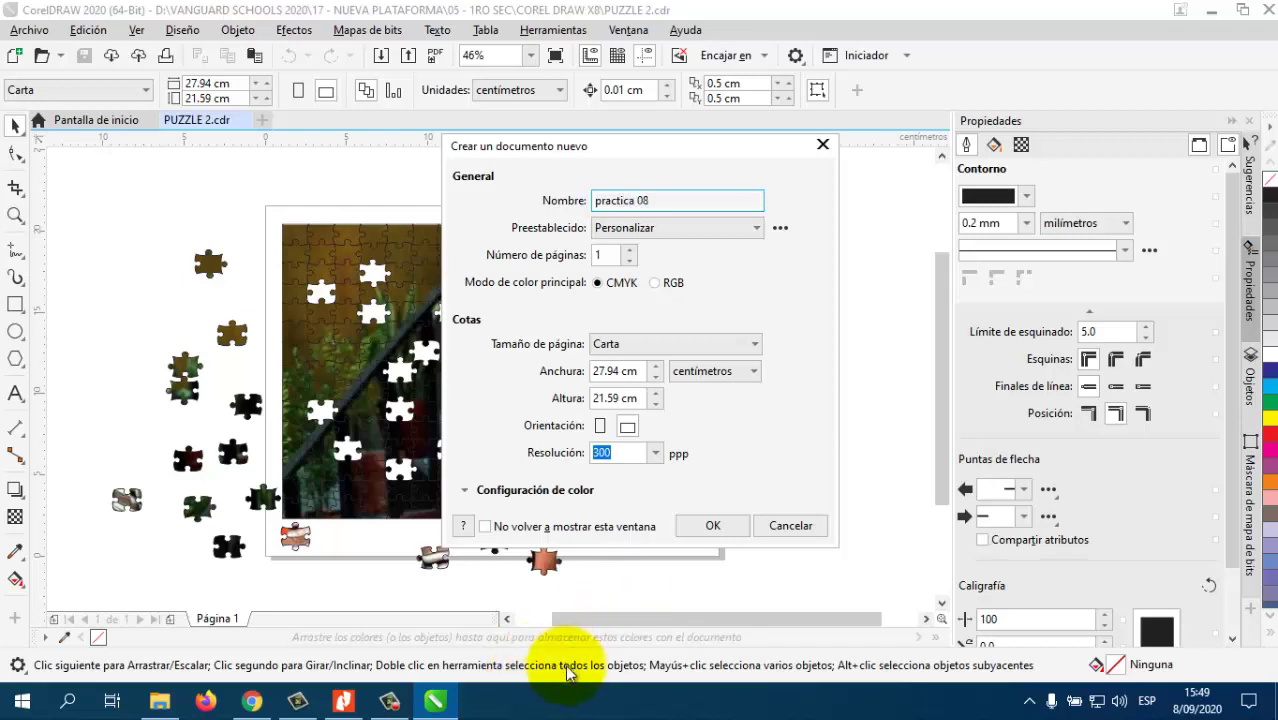
pyautogui.click(693, 525)
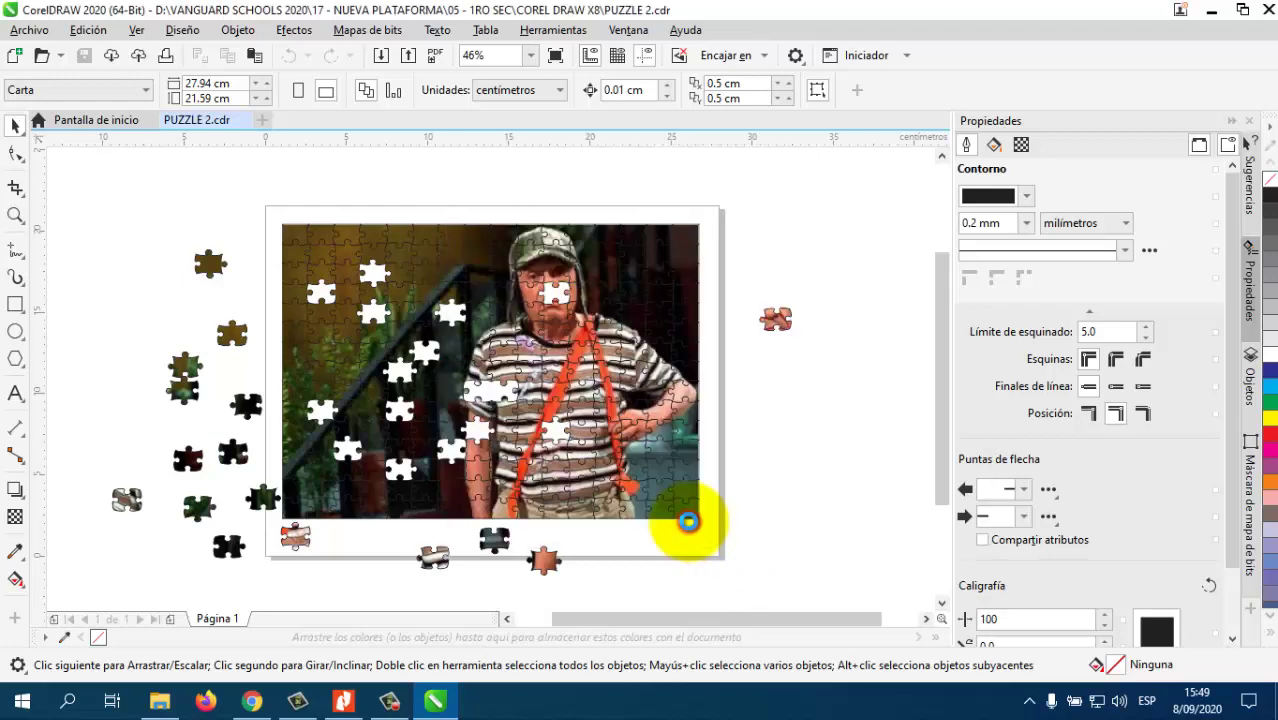
# Check the PRACTICA - 08 reference in Nitro Pro and draw a wide ellipse about 25.2 × 6.8 cm across the page's upper part.
pyautogui.click(343, 700)
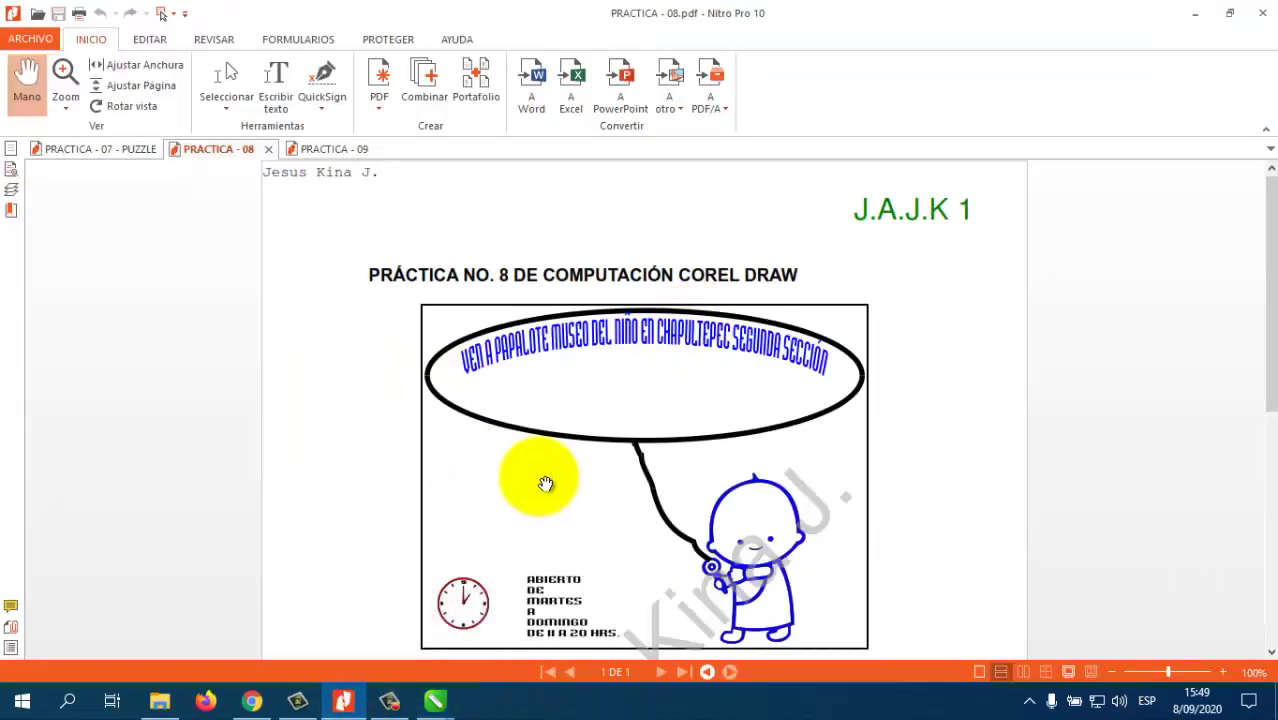
pyautogui.click(343, 700)
pyautogui.click(15, 331)
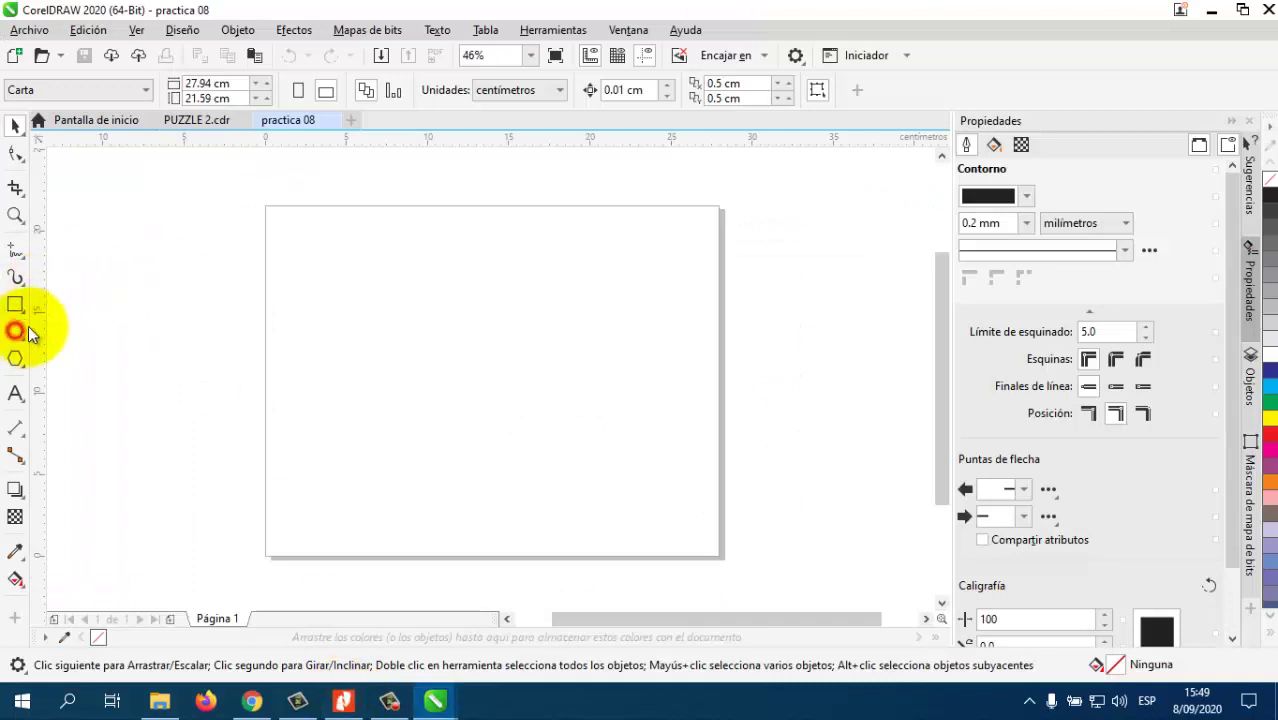
pyautogui.moveTo(277, 219); pyautogui.dragTo(684, 330)
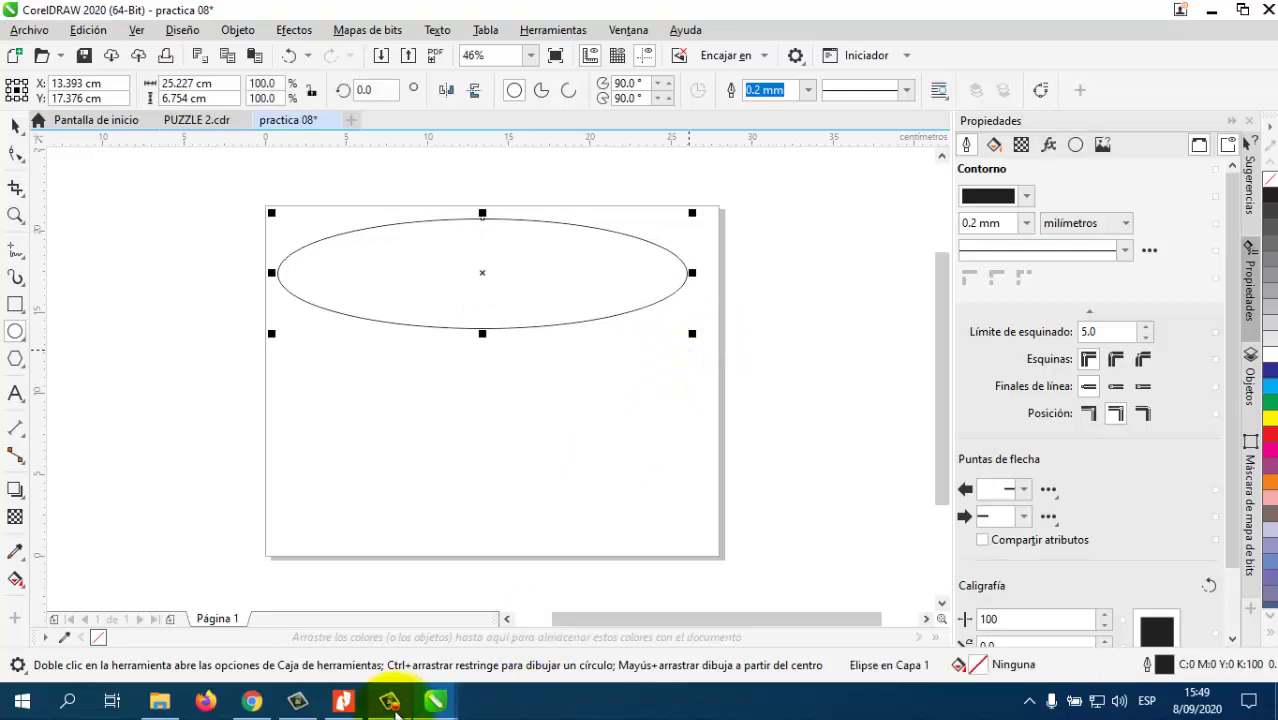
# Consult the PDF reference and add the artistic text "PRACTICA DE COMPUTACION - COREL DRAW" in 24 pt Arial inside the ellipse.
pyautogui.click(343, 701)
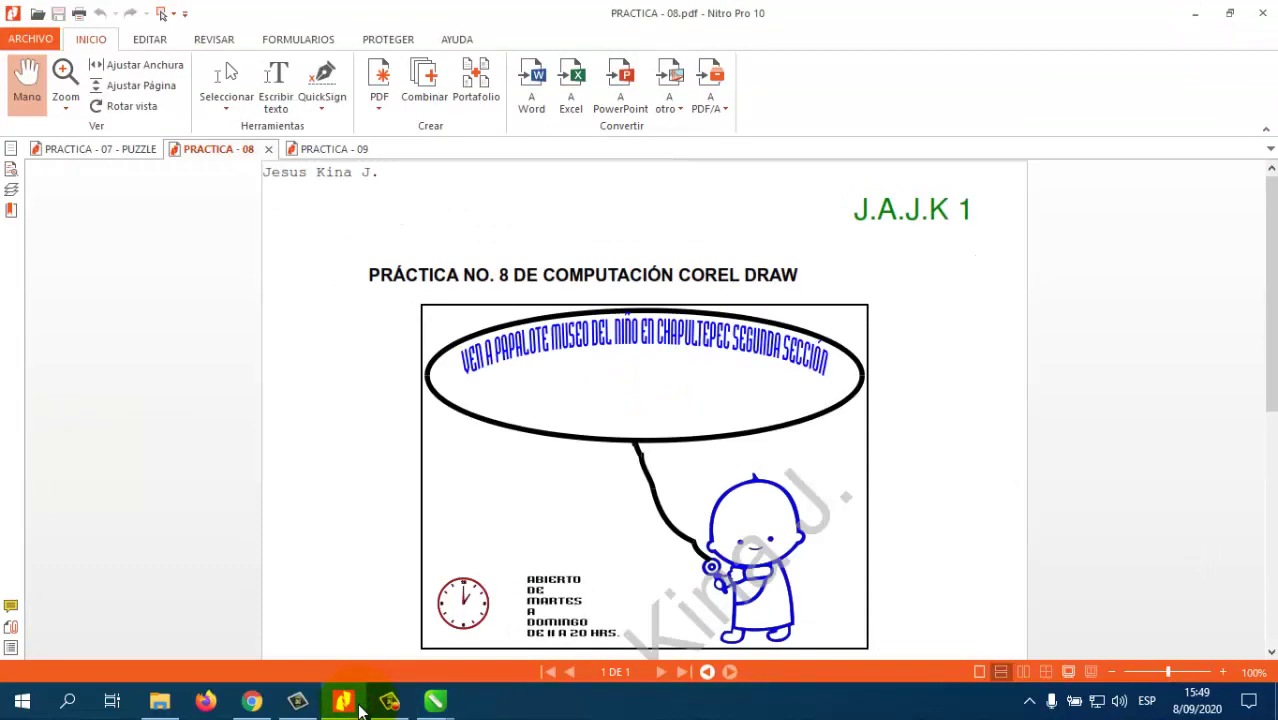
pyautogui.click(358, 705)
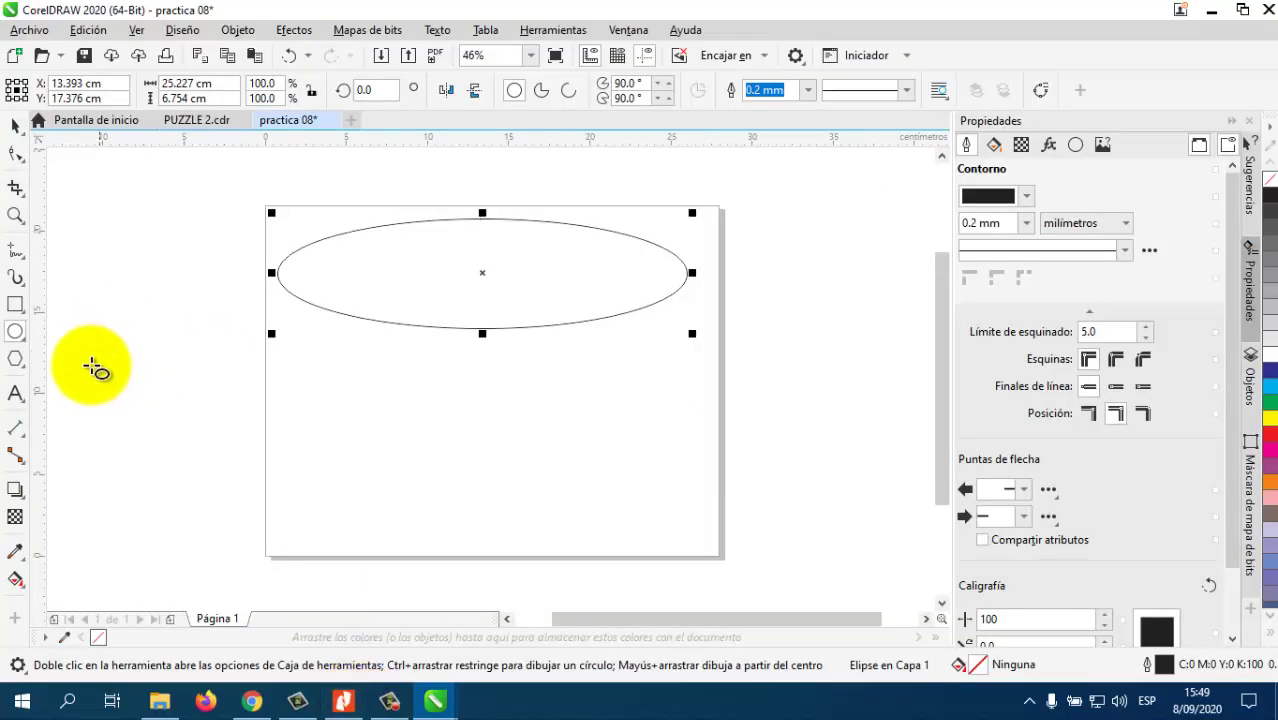
pyautogui.click(322, 278)
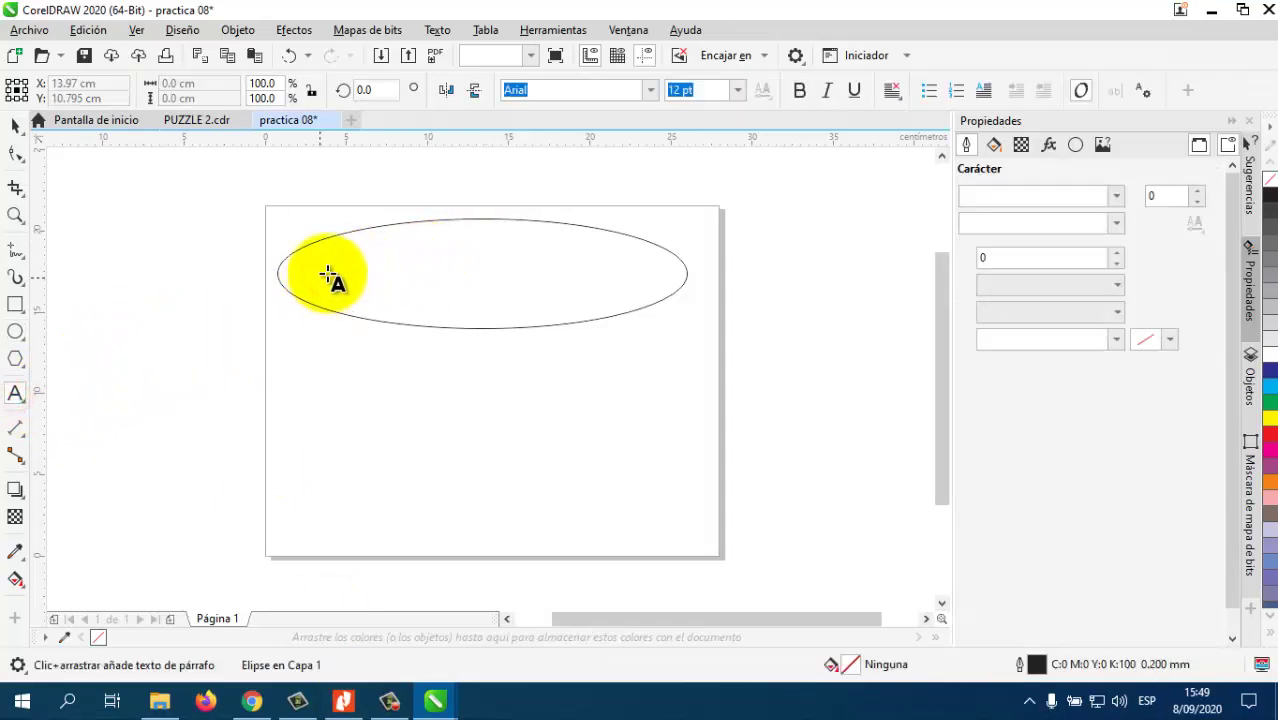
pyautogui.click(324, 276)
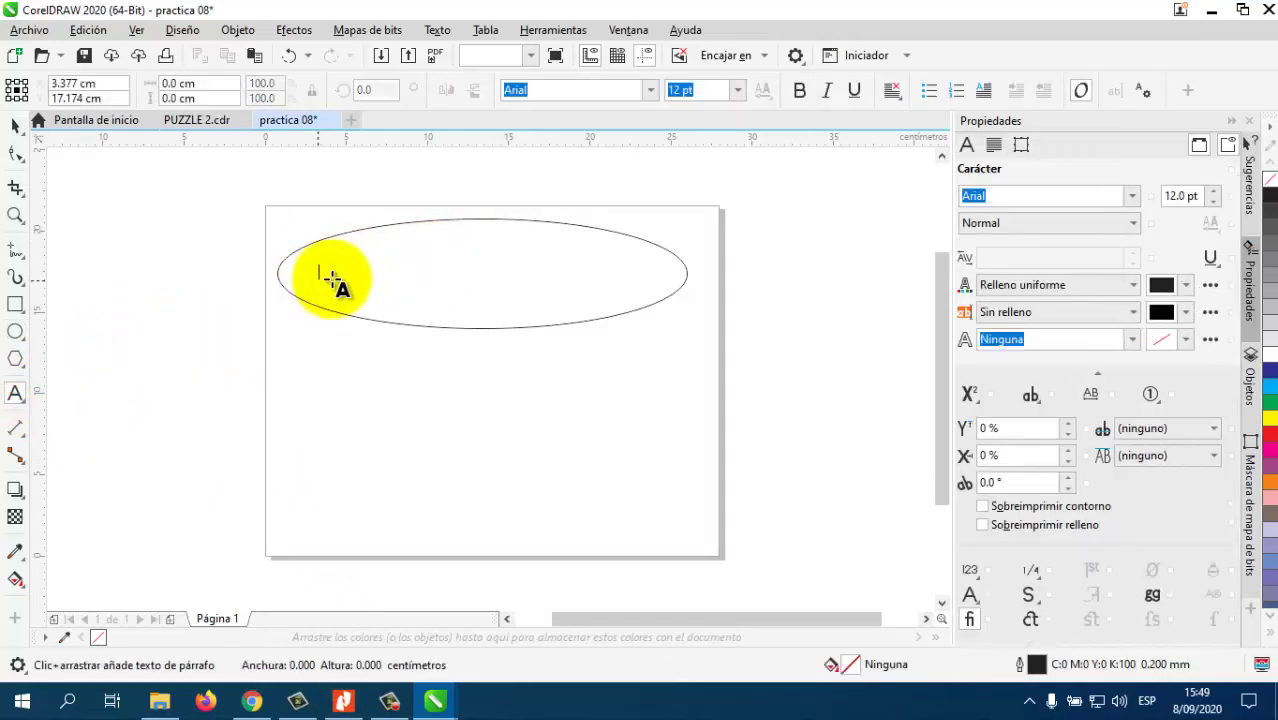
pyautogui.click(343, 700)
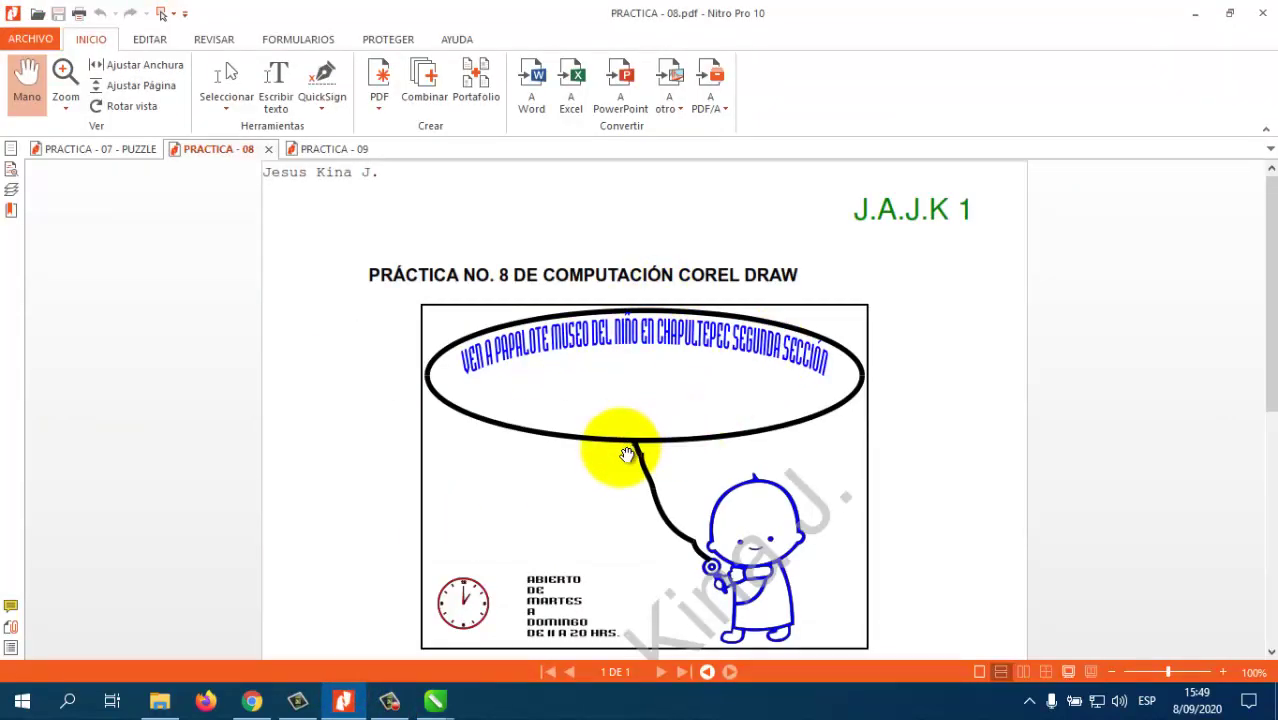
pyautogui.click(340, 703)
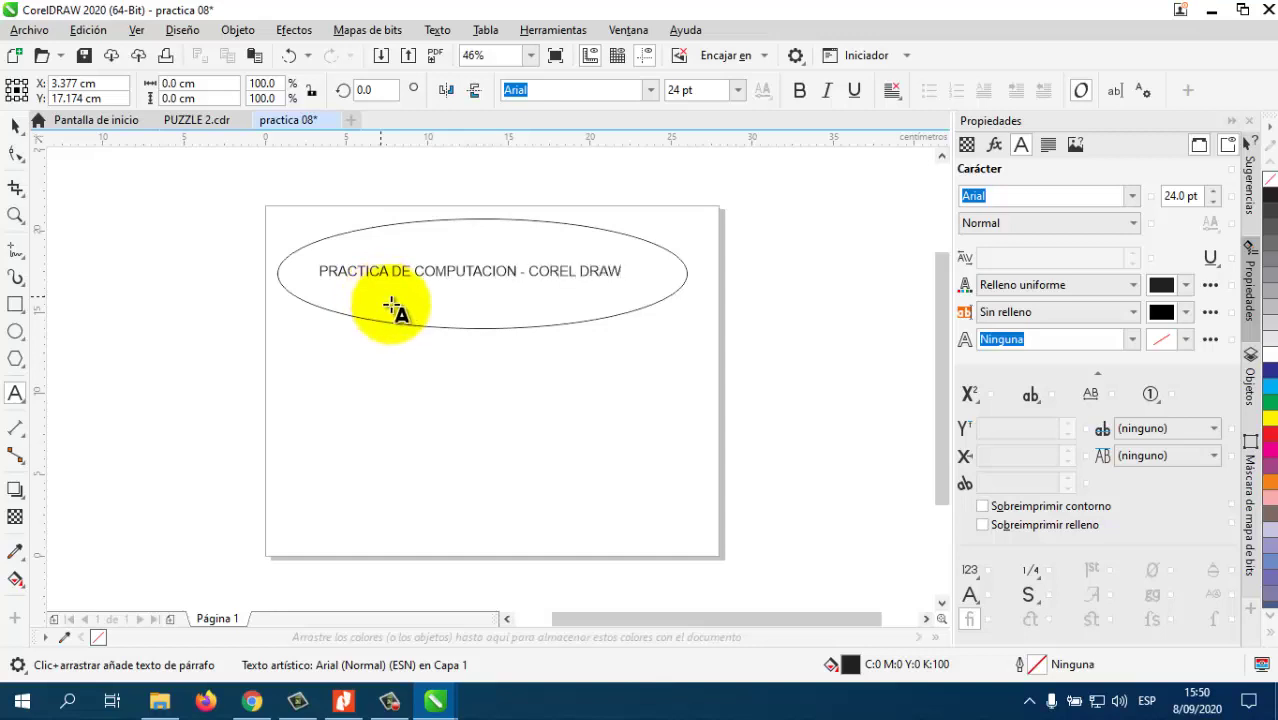
pyautogui.press('Escape')
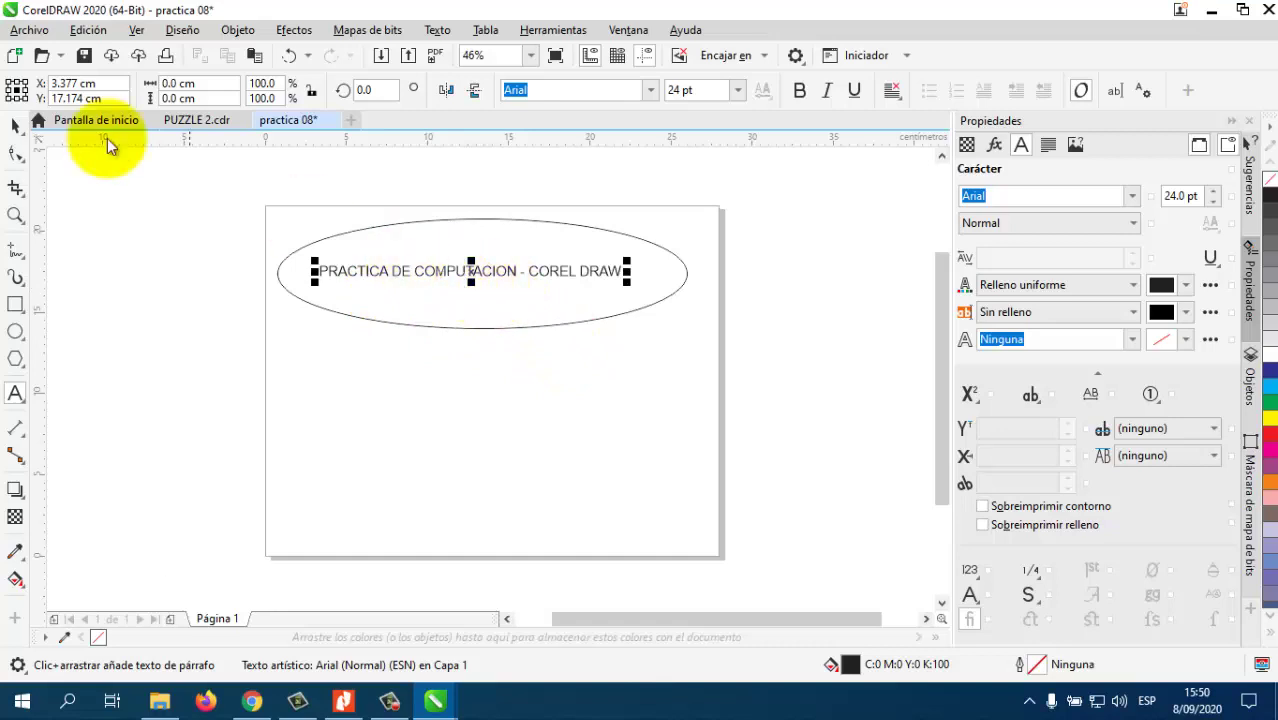
# Move the text object out of the ellipse to the empty area below it, at about X 13.5, Y 8.5 cm.
pyautogui.click(15, 124)
pyautogui.click(521, 272)
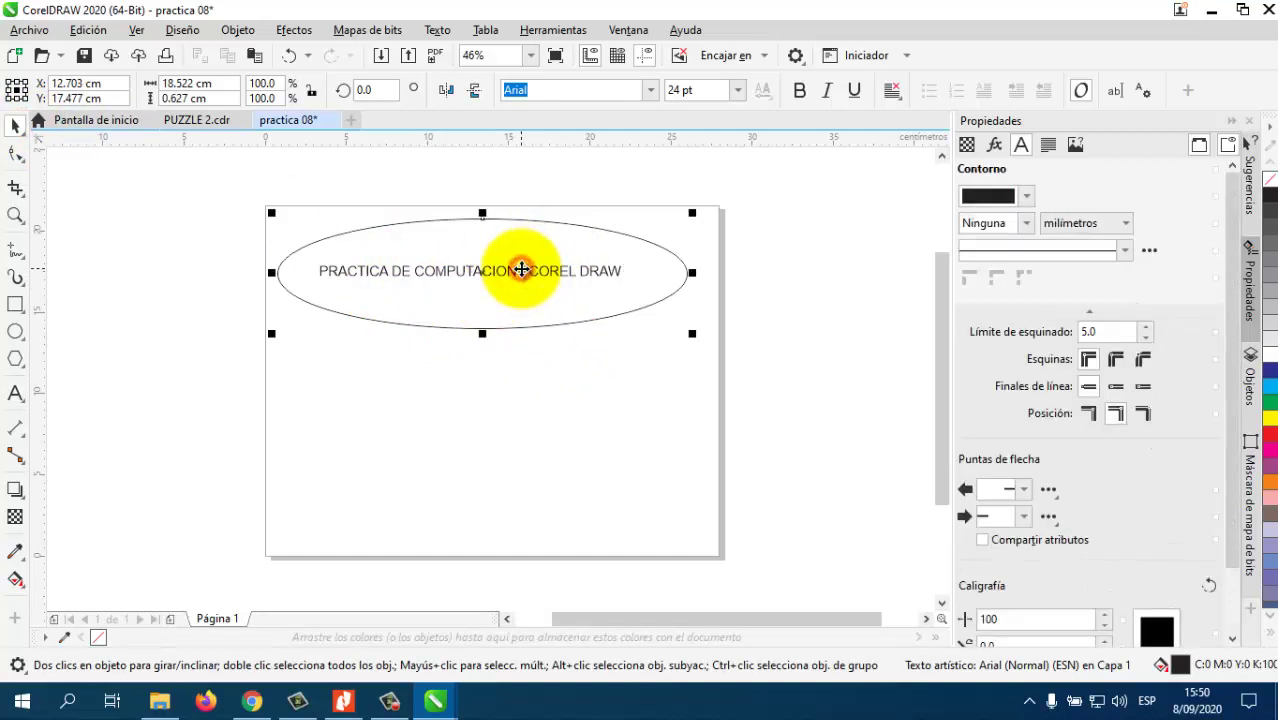
pyautogui.click(525, 271)
pyautogui.click(525, 271)
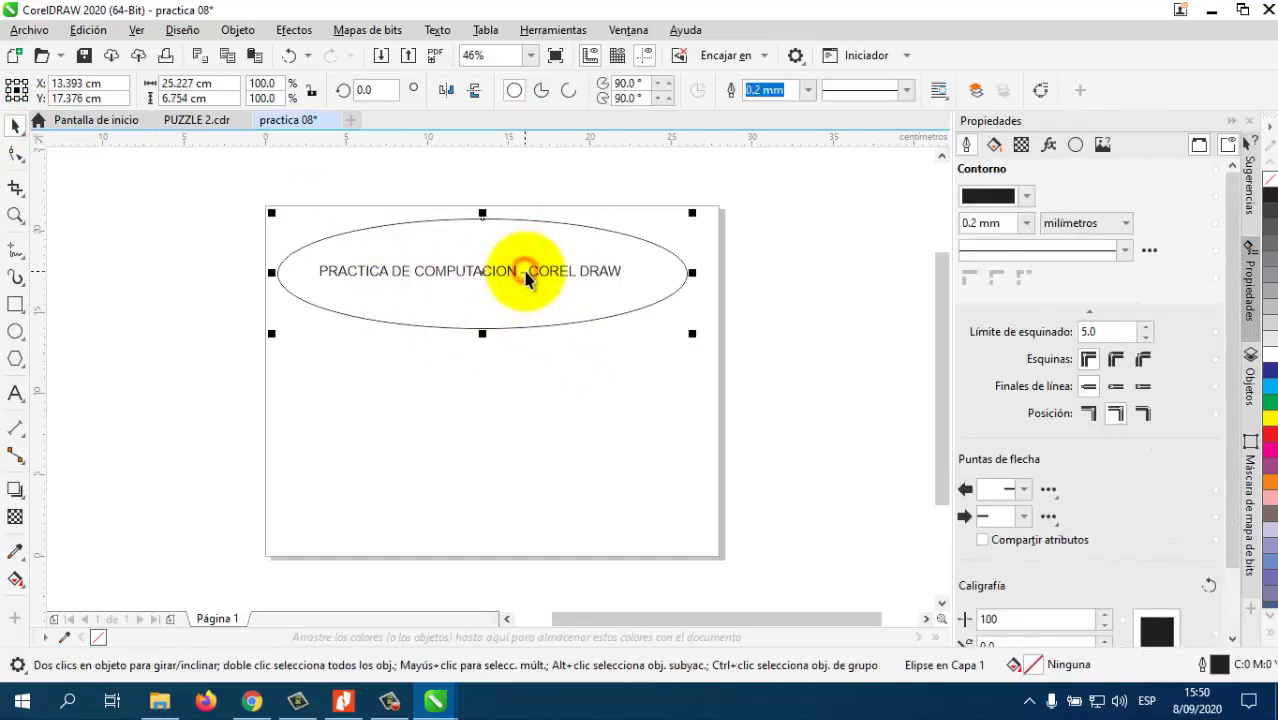
pyautogui.click(537, 274)
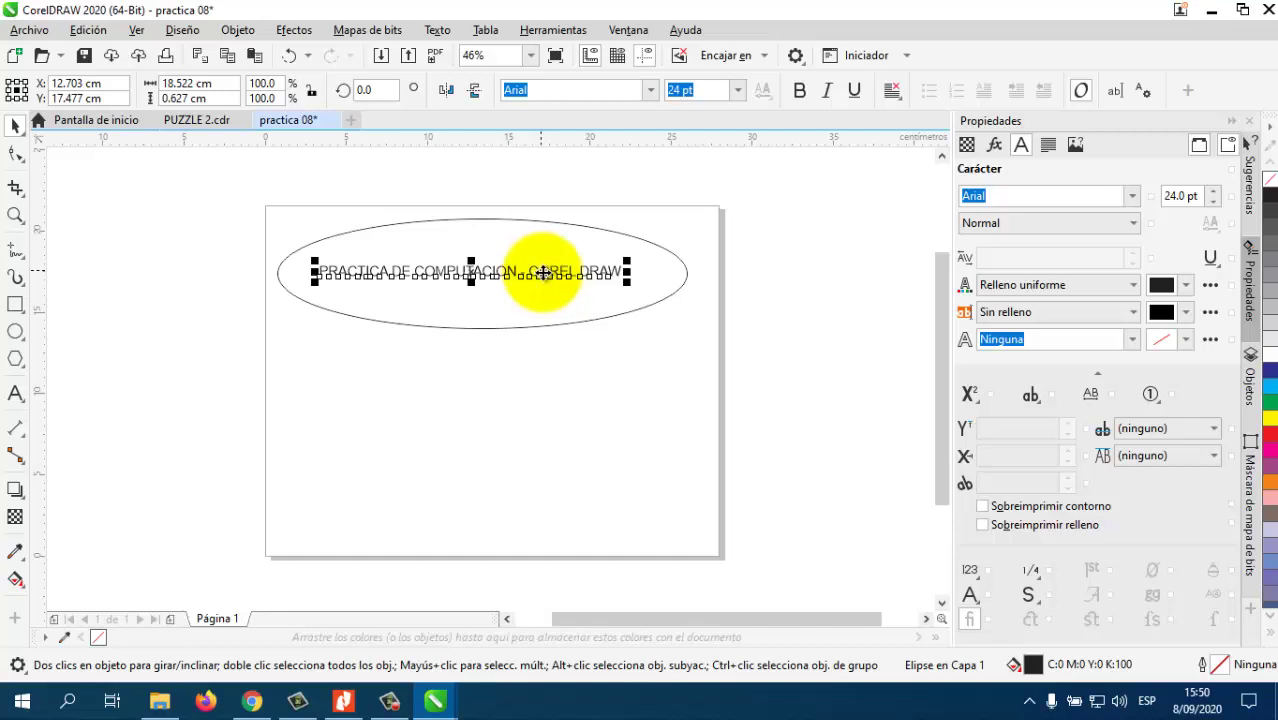
pyautogui.moveTo(541, 272)
pyautogui.mouseDown()
pyautogui.moveTo(556, 271)
pyautogui.moveTo(579, 304)
pyautogui.moveTo(580, 418)
pyautogui.mouseUp()
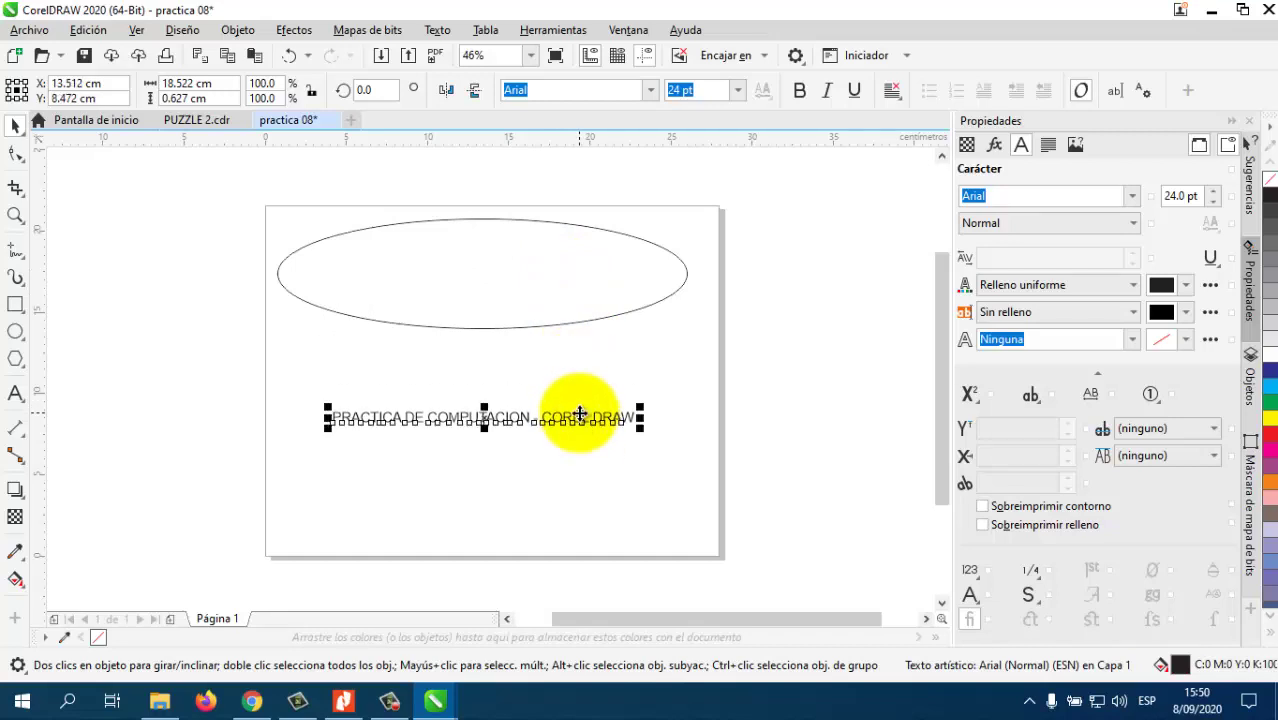
# Convert the text to curves and move it slightly up toward the ellipse, to about Y 10.2 cm.
pyautogui.rightClick(580, 413)
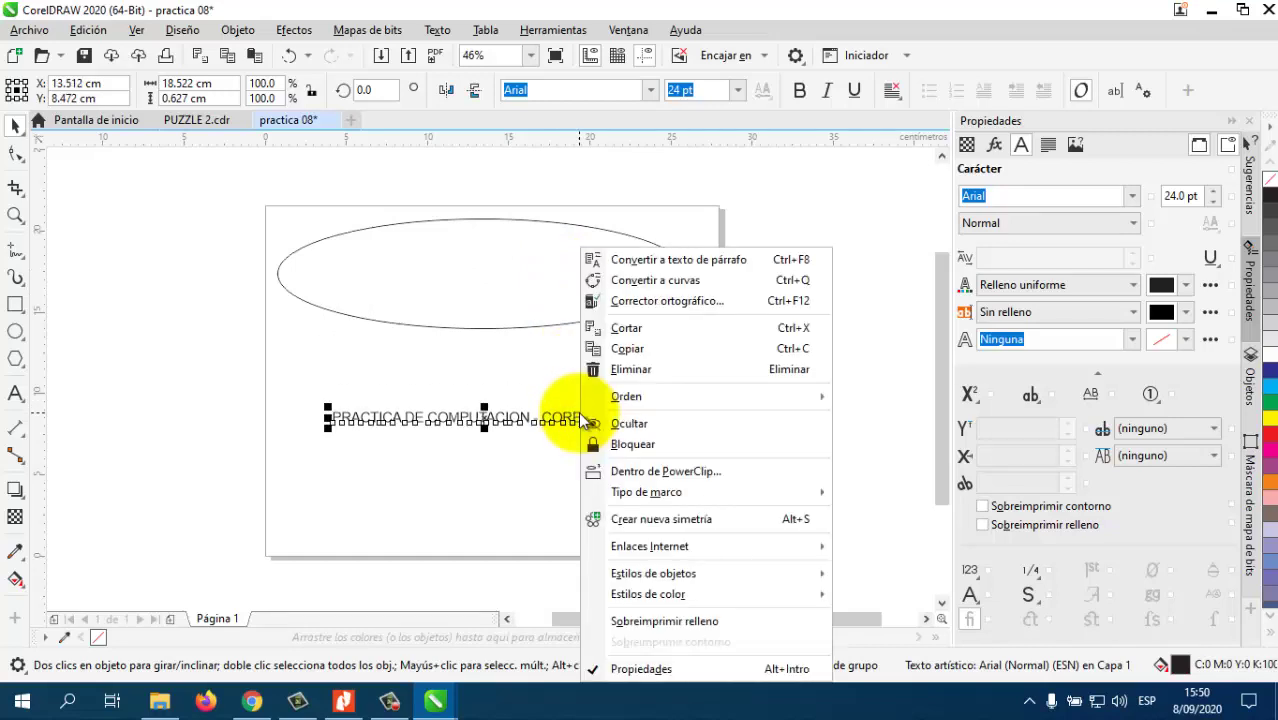
pyautogui.click(670, 282)
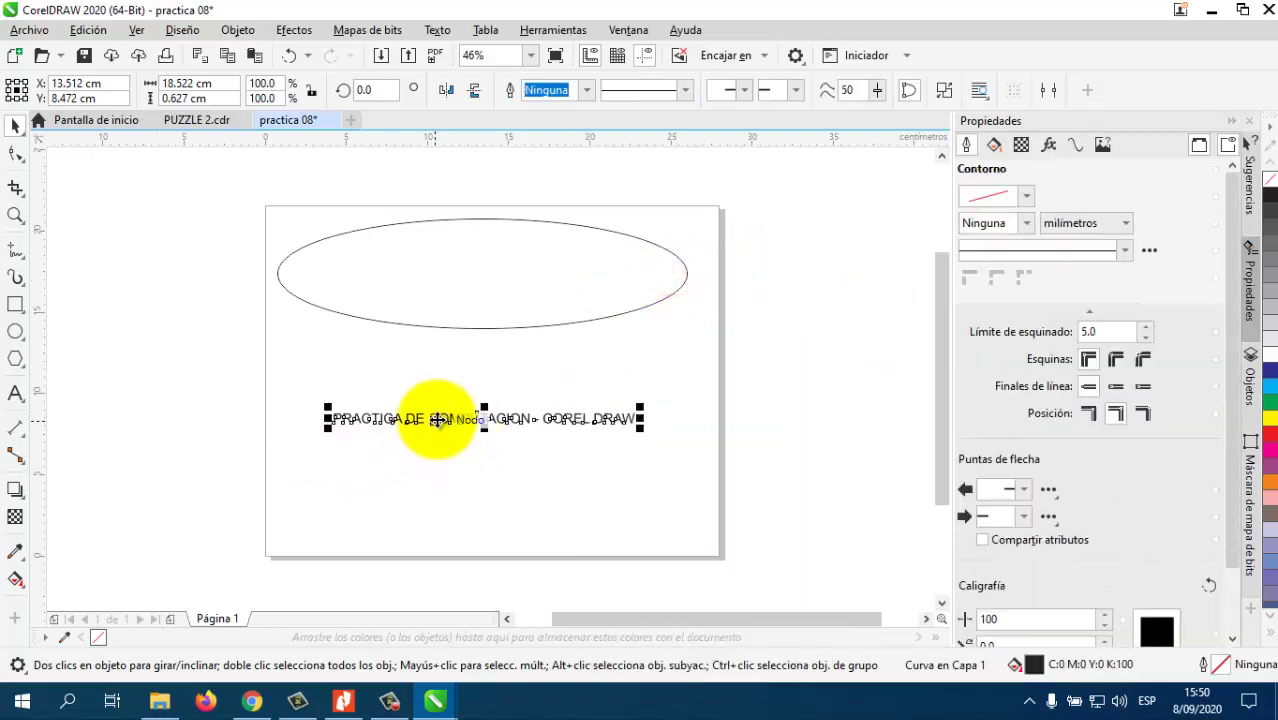
pyautogui.moveTo(437, 419); pyautogui.dragTo(446, 392)
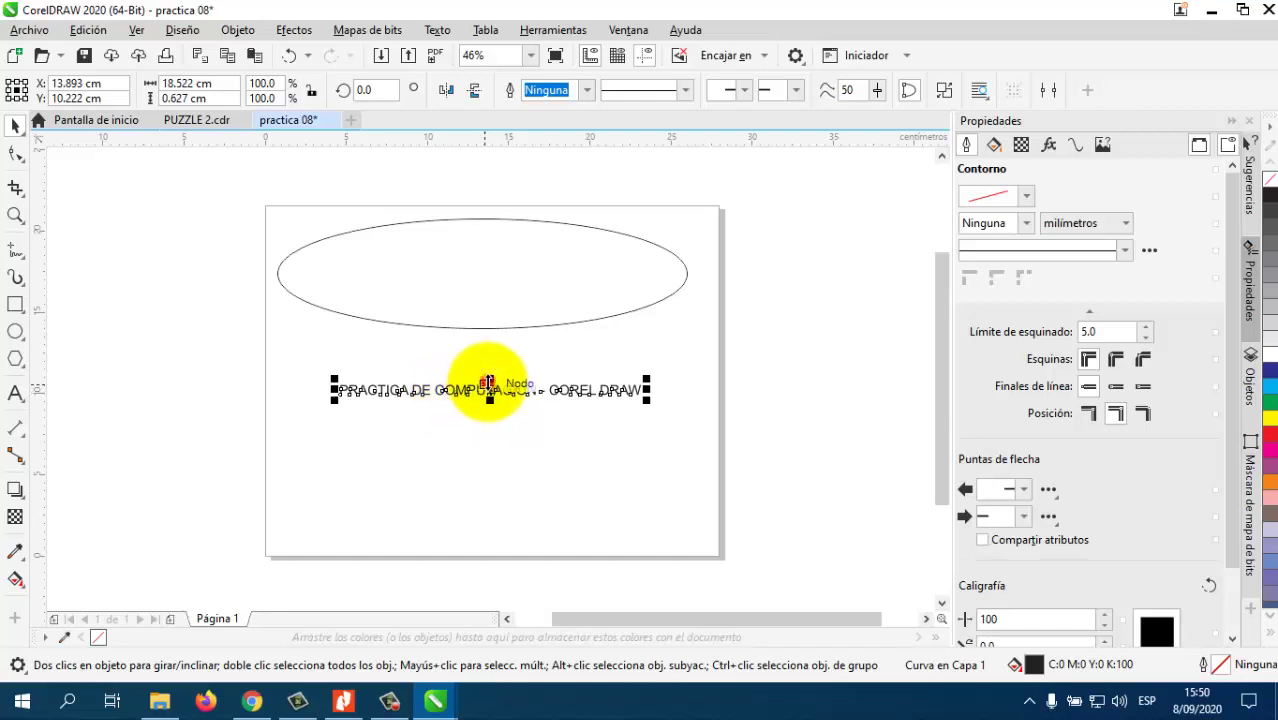
# Try stretching the converted text vertically to about 2.07 cm tall, undo the stretch and deselect the text.
pyautogui.moveTo(487, 383); pyautogui.dragTo(497, 364)
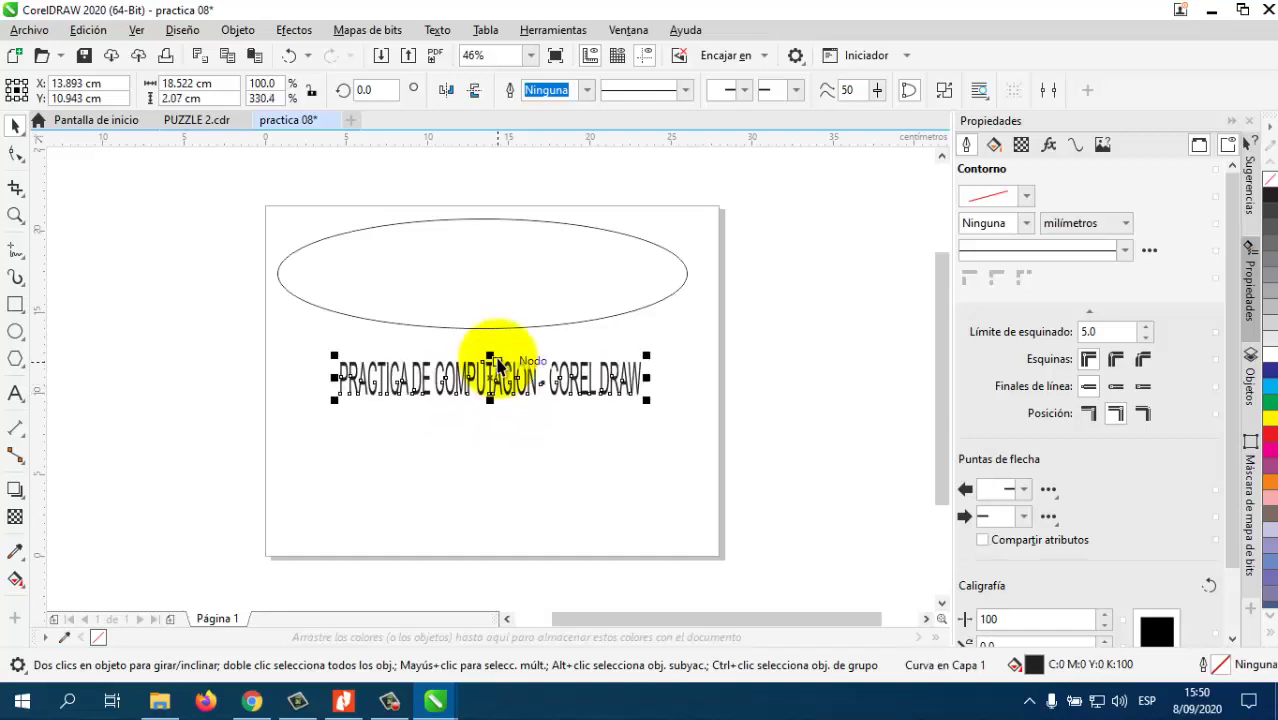
pyautogui.hotkey('ctrl', 'z')
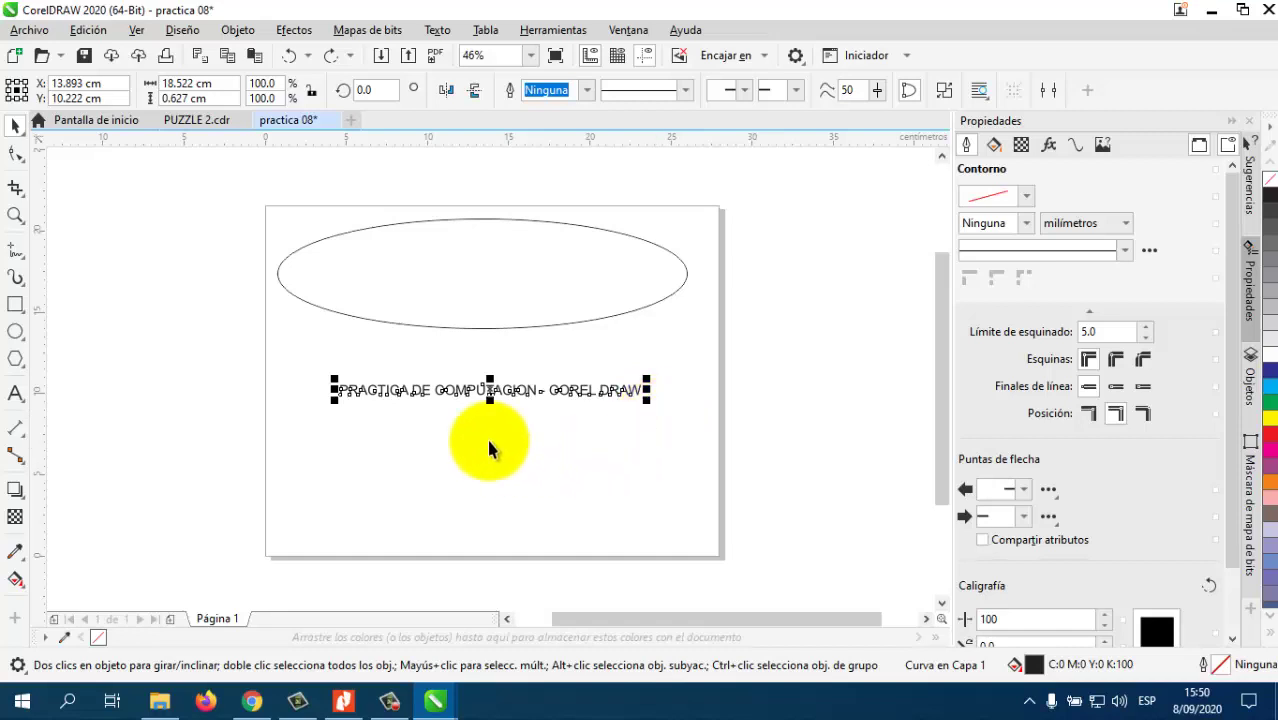
pyautogui.click(365, 455)
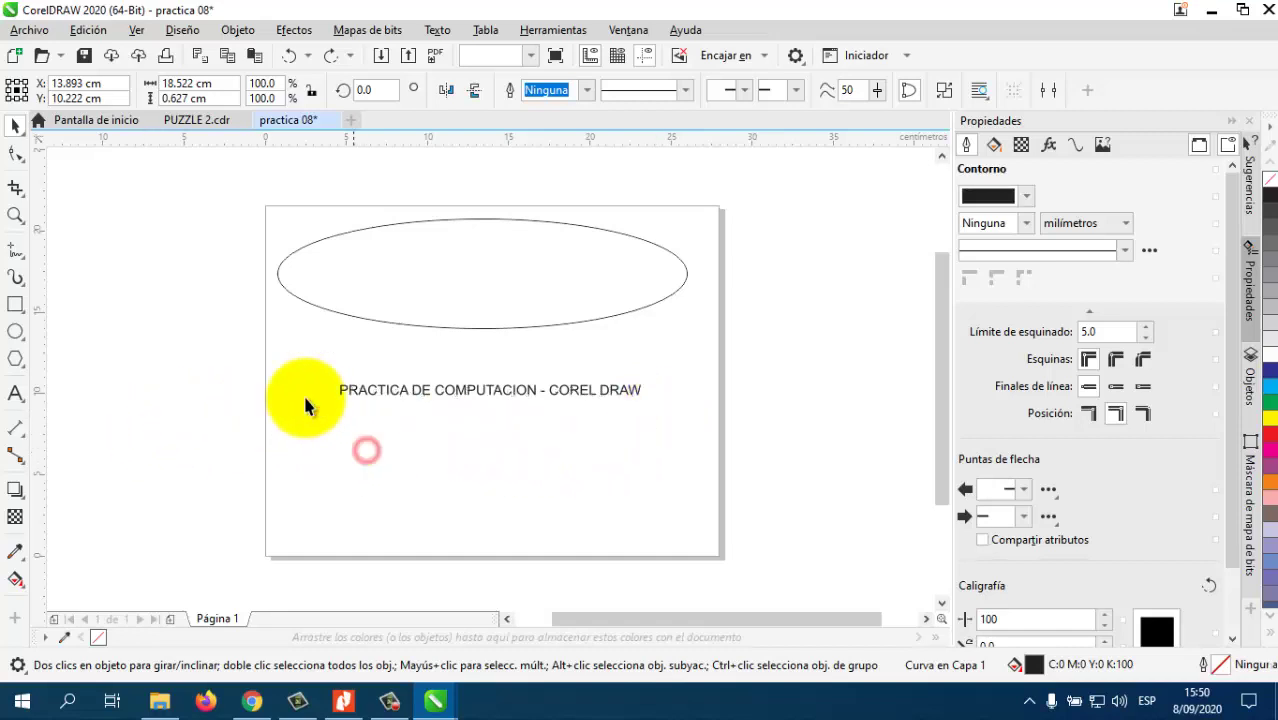
# Draw an open arched path about 19.9 cm wide and 1.9 cm high inside the ellipse with the Pen (Pluma) tool.
pyautogui.click(16, 258)
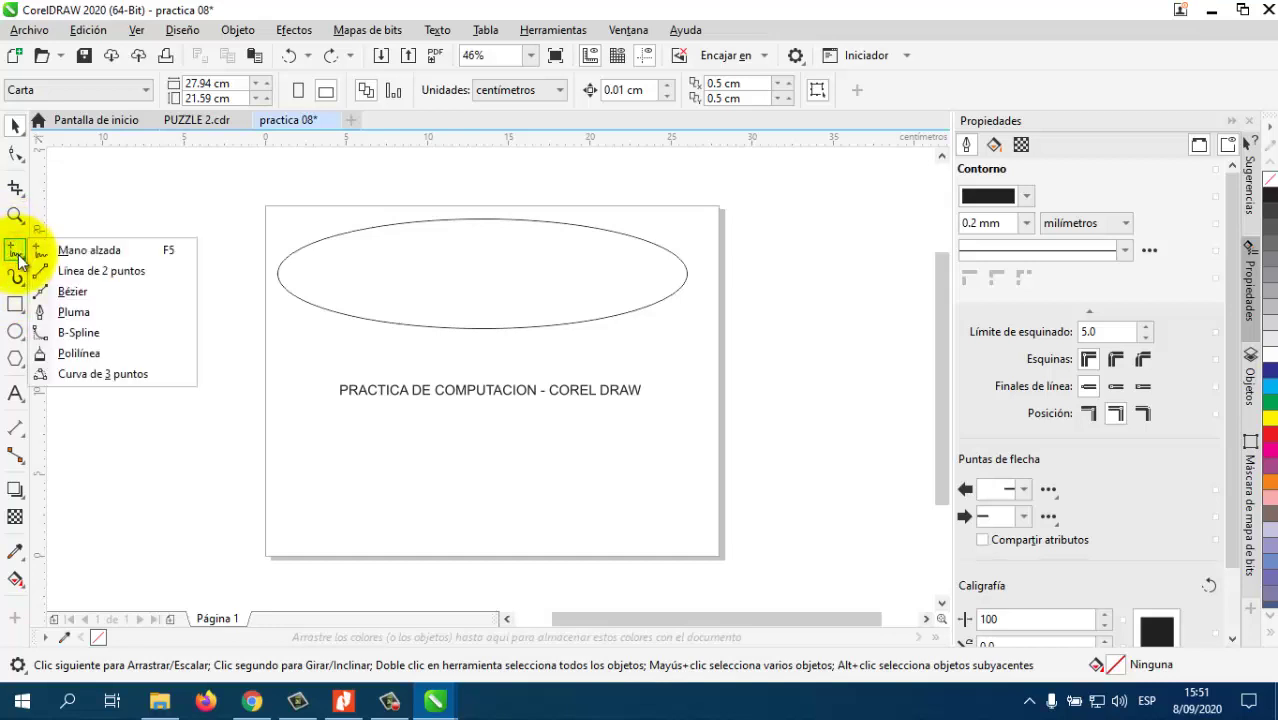
pyautogui.click(74, 312)
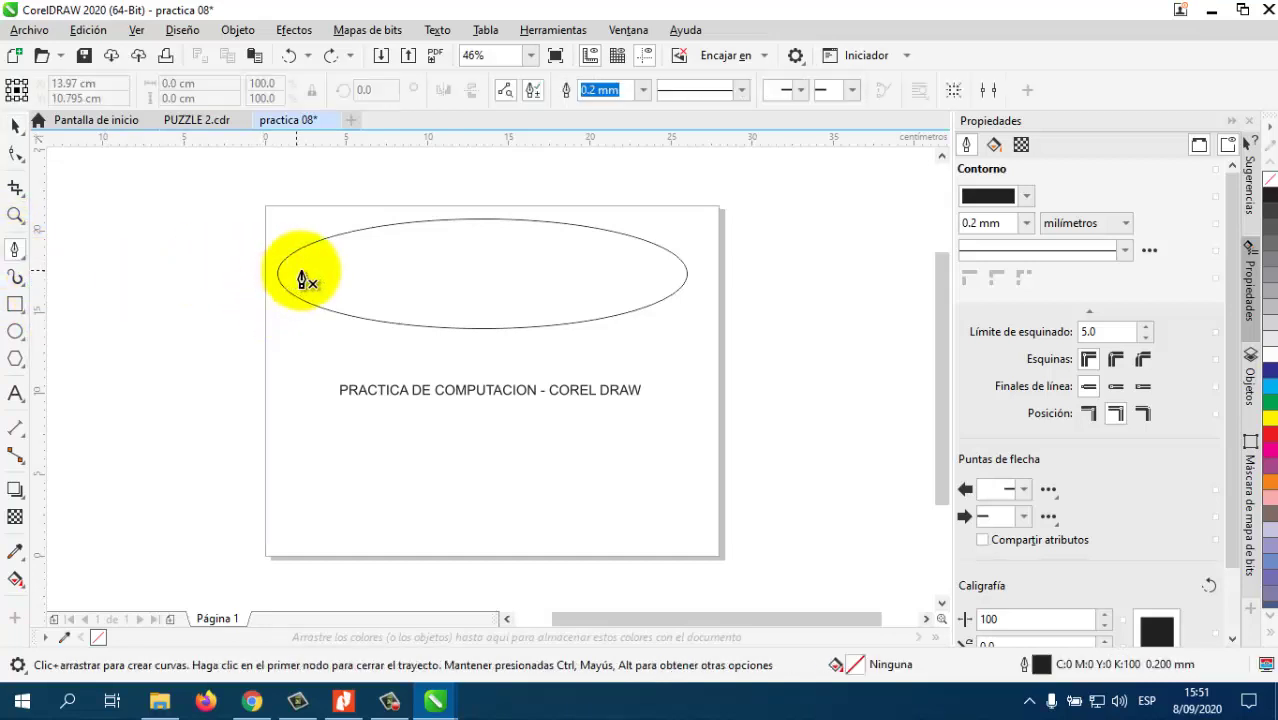
pyautogui.moveTo(312, 270); pyautogui.dragTo(596, 257)
pyautogui.click(433, 244)
pyautogui.click(527, 243)
pyautogui.click(633, 271)
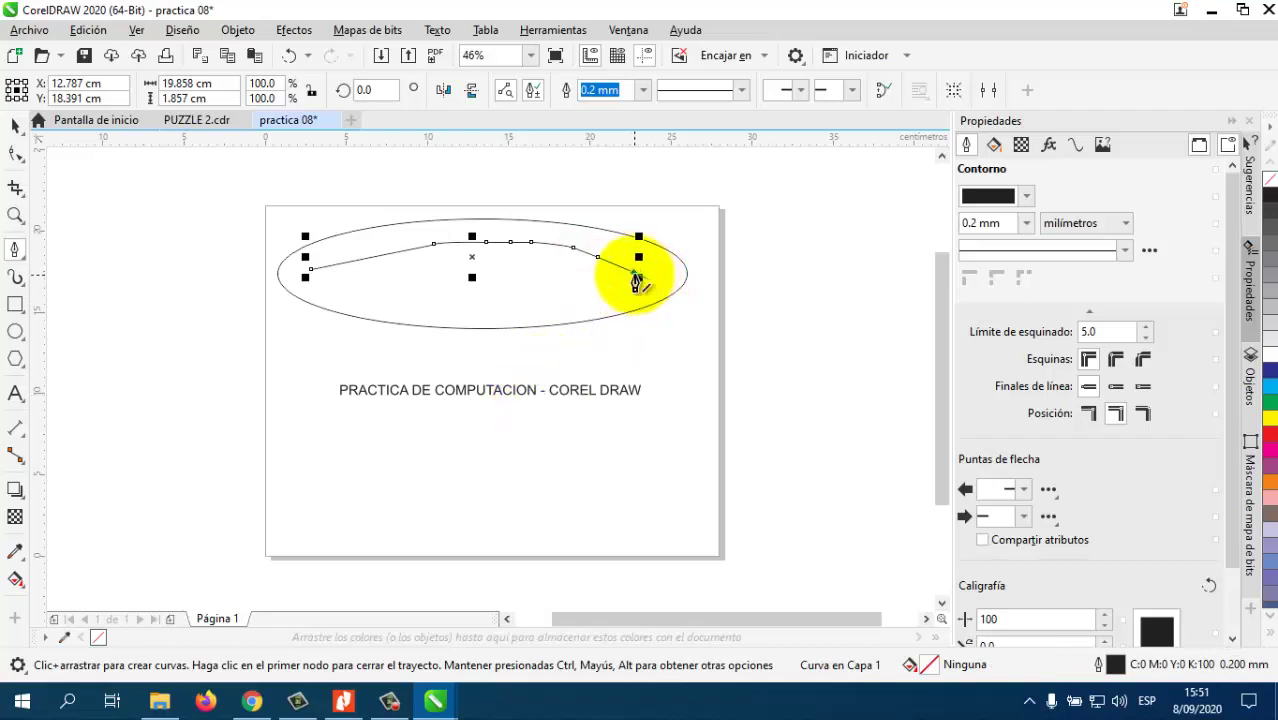
pyautogui.click(633, 272)
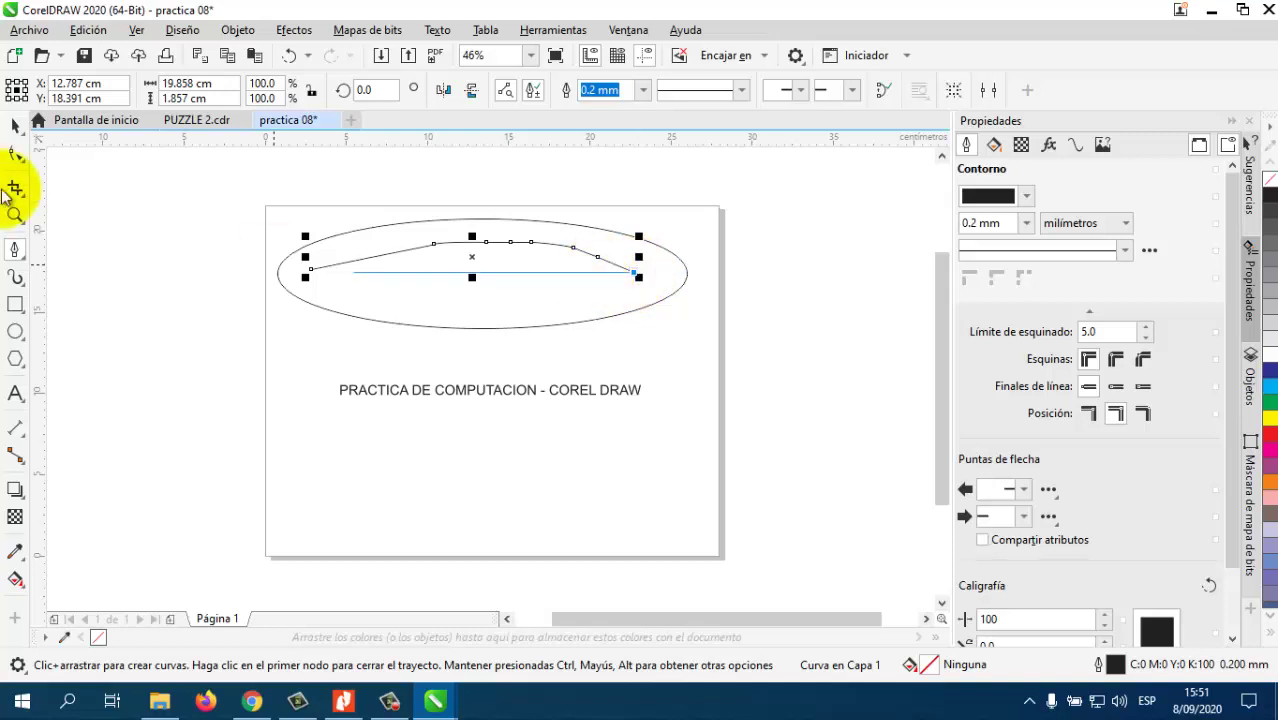
pyautogui.click(16, 127)
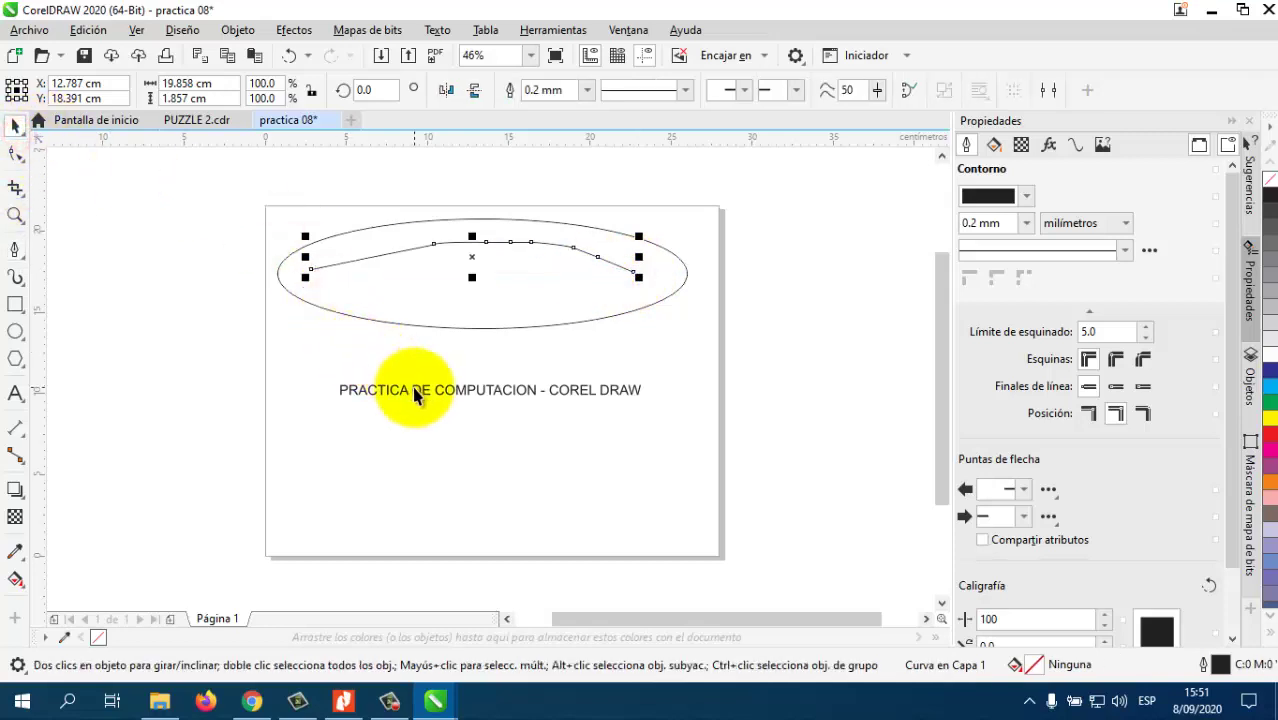
# Try combining the arched path with the converted text into one object, and undo the combination.
pyautogui.moveTo(465, 248); pyautogui.dragTo(465, 244)
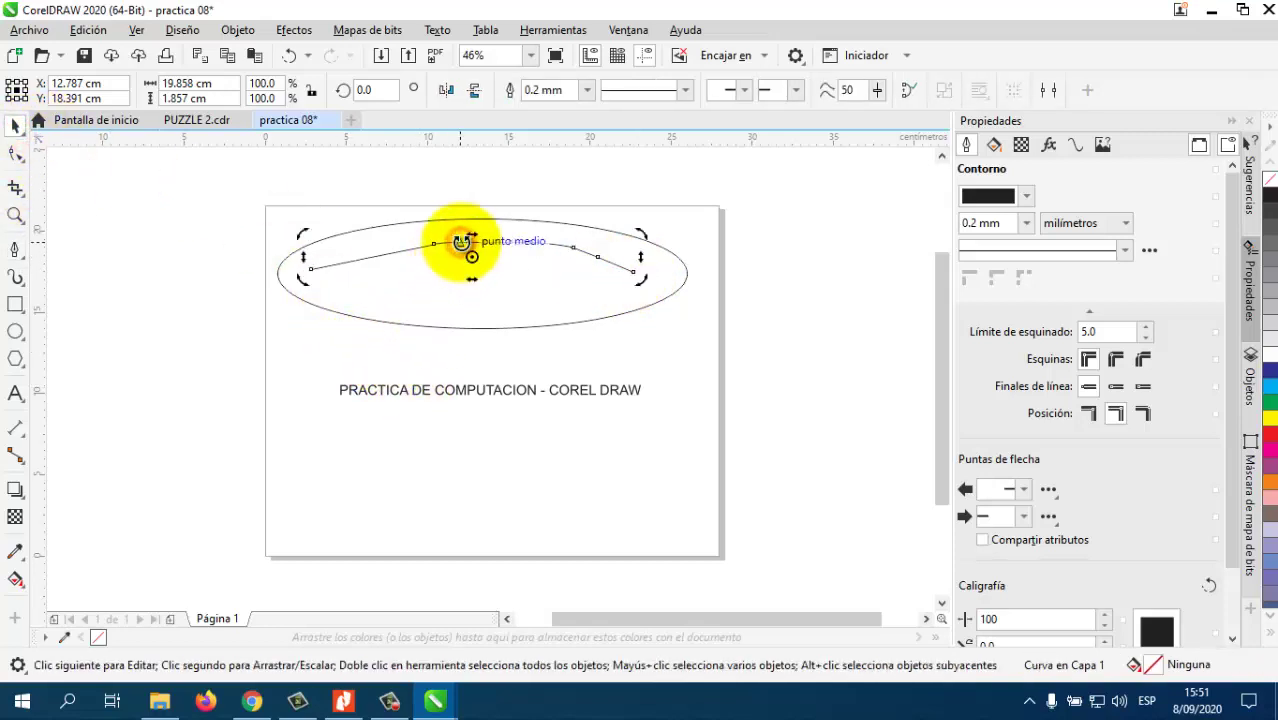
pyautogui.click(467, 392)
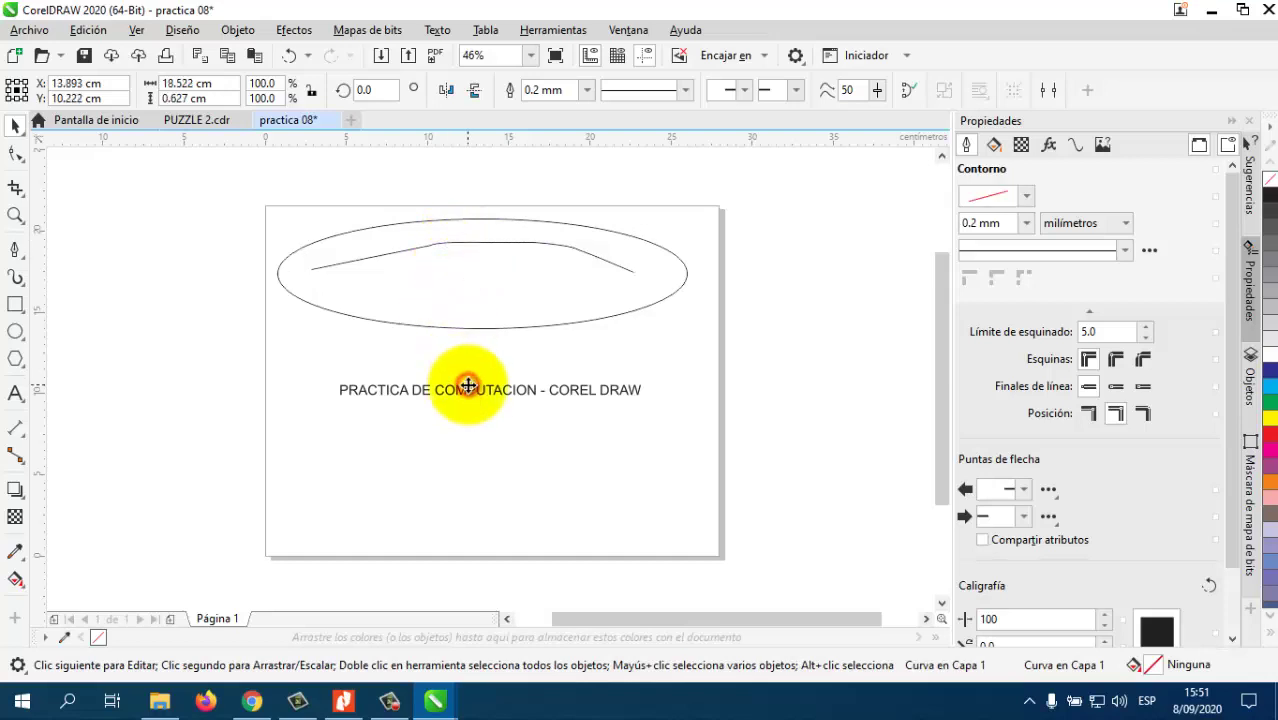
pyautogui.click(447, 248)
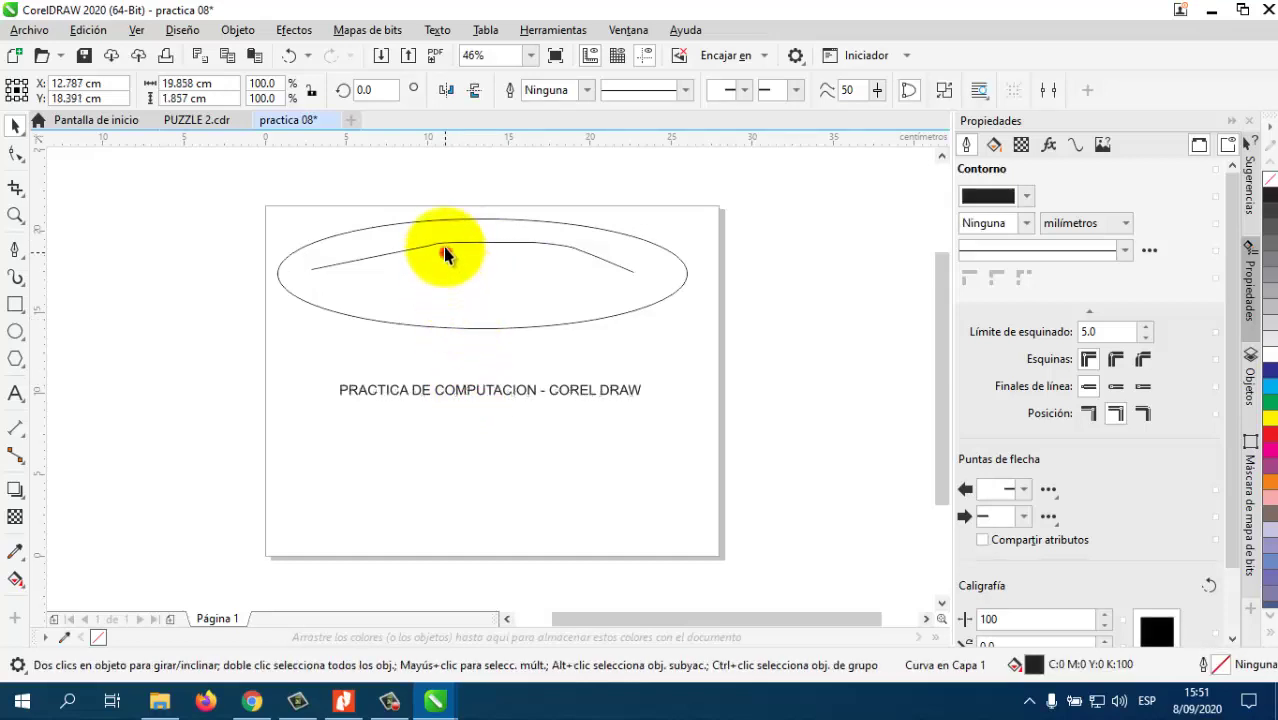
pyautogui.keyDown('shift'); pyautogui.click(513, 392); pyautogui.keyUp('shift')
pyautogui.rightClick(513, 392)
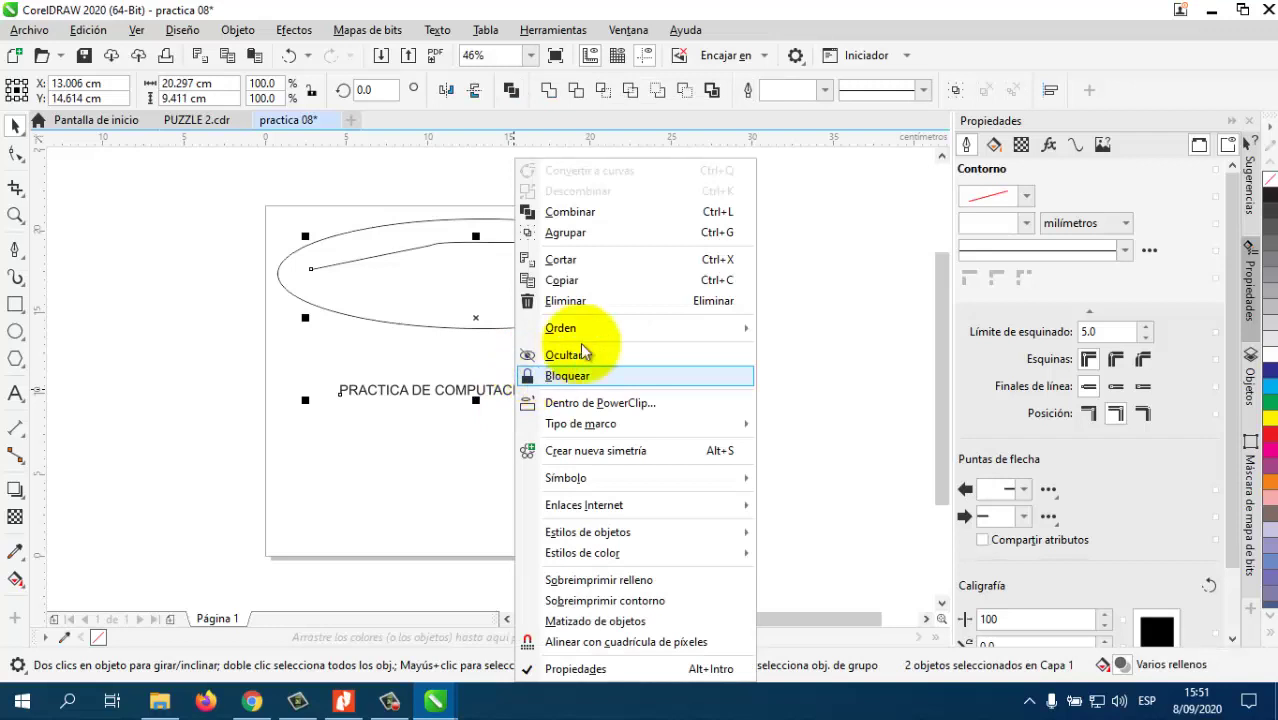
pyautogui.click(591, 222)
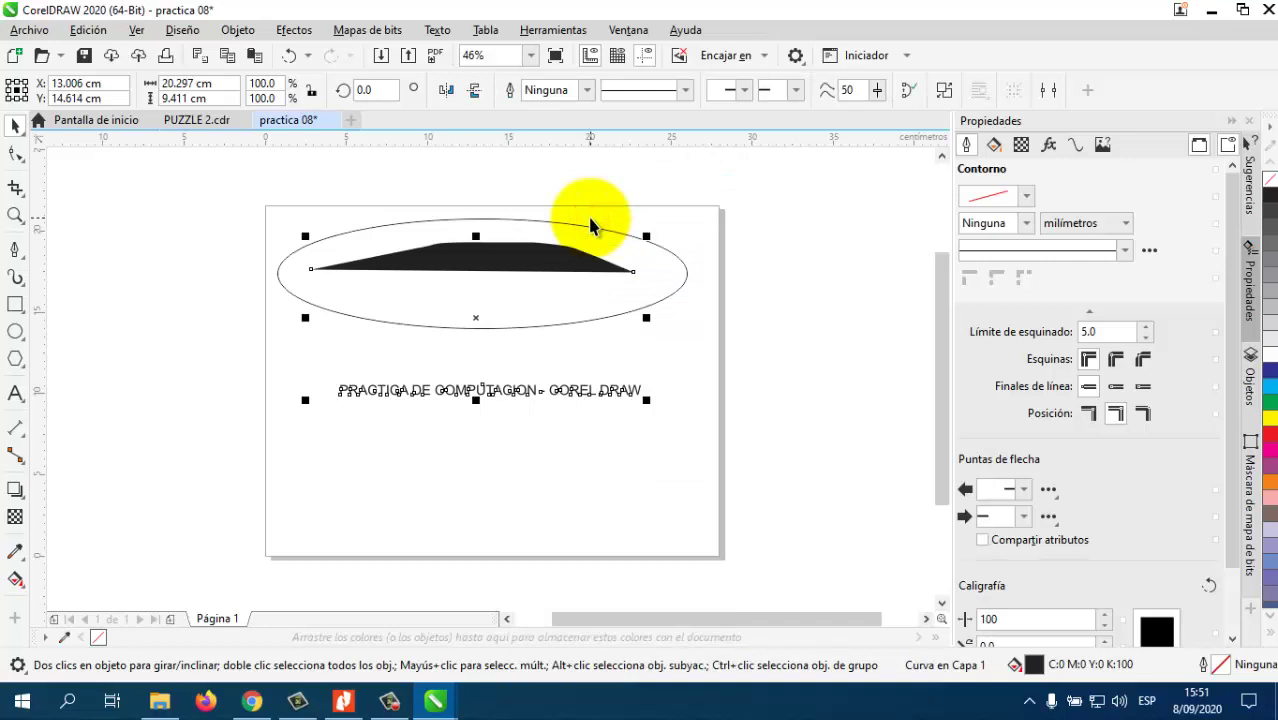
pyautogui.hotkey('ctrl', 'z')
pyautogui.rightClick(561, 252)
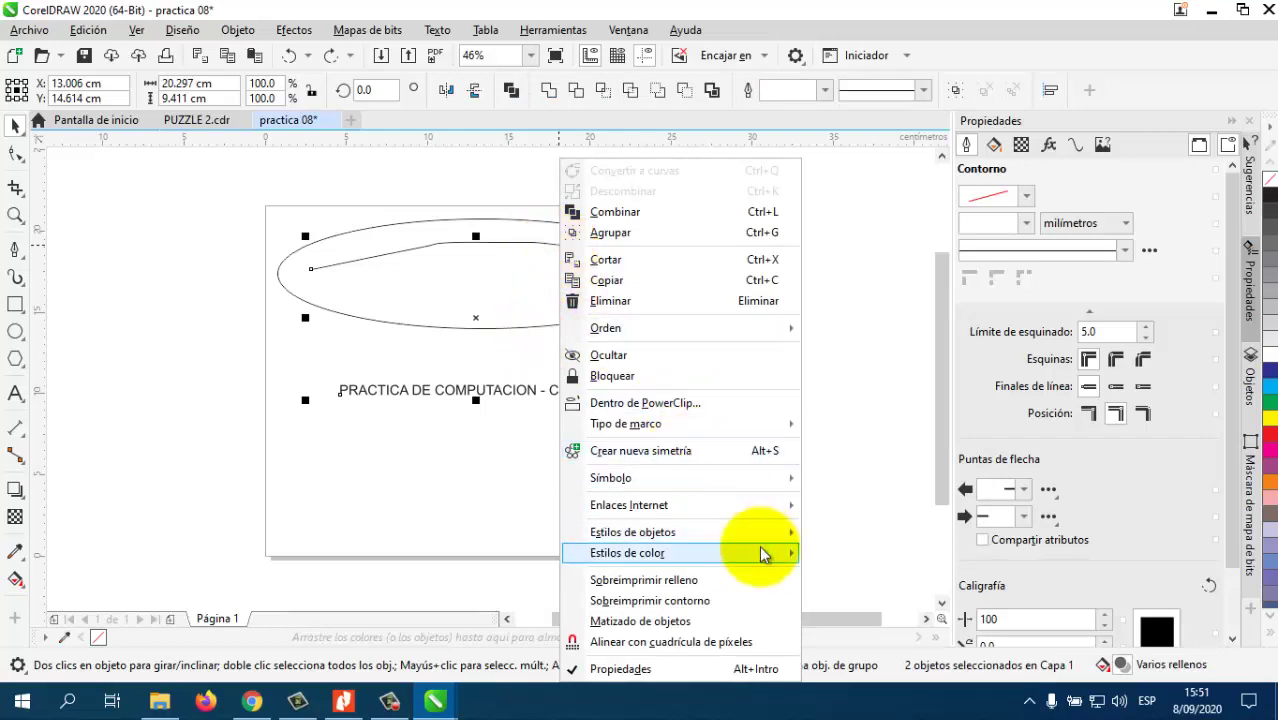
pyautogui.moveTo(760, 548)
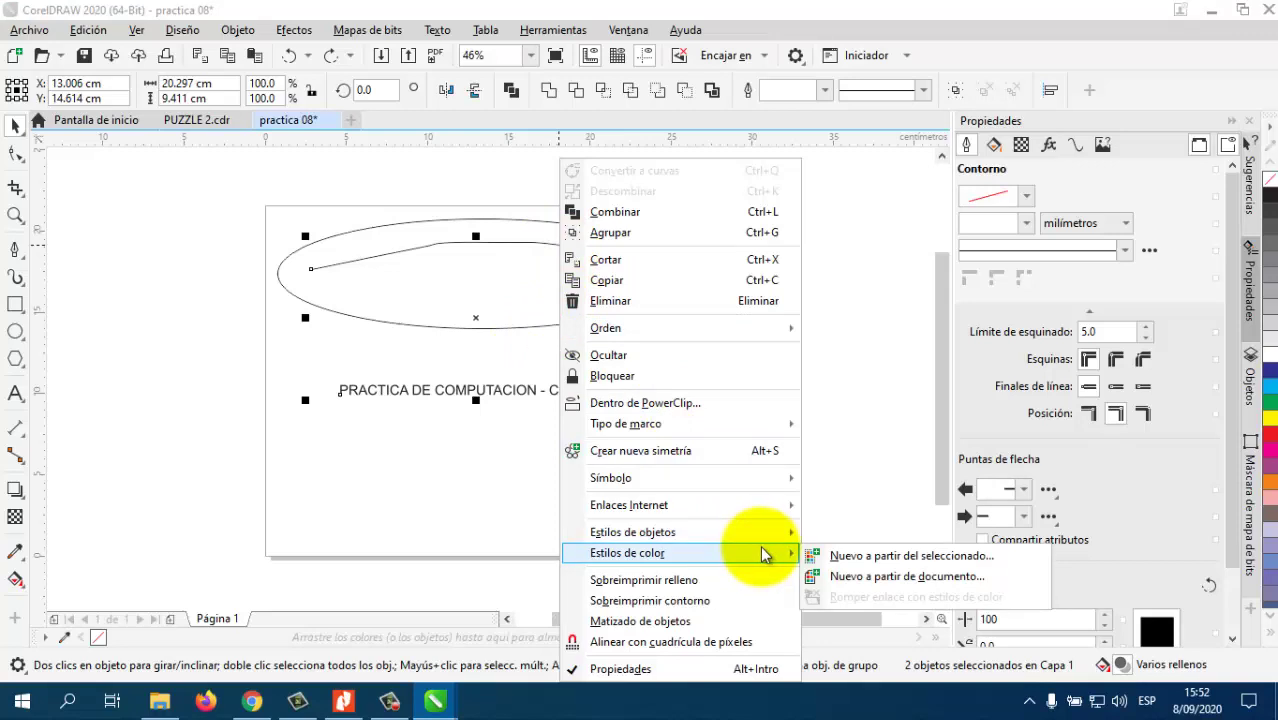
pyautogui.moveTo(755, 488)
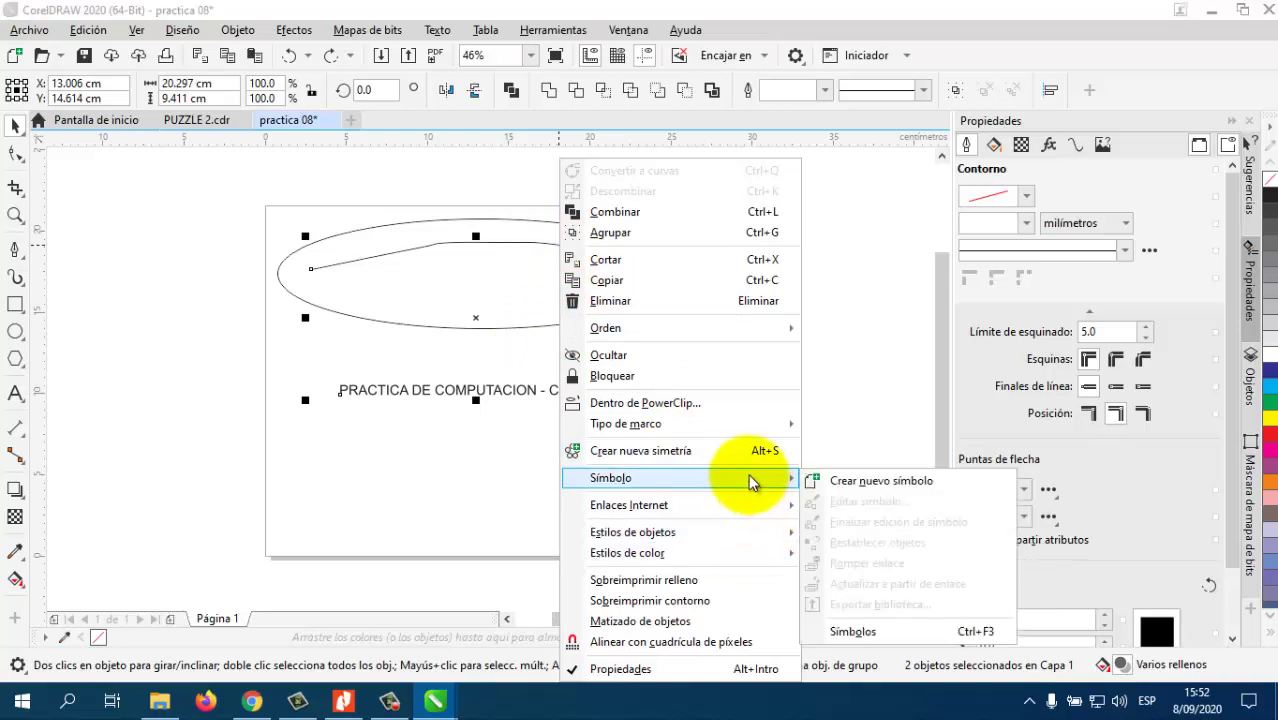
pyautogui.click(471, 514)
# Delete the open arched path inside the ellipse.
pyautogui.click(433, 259)
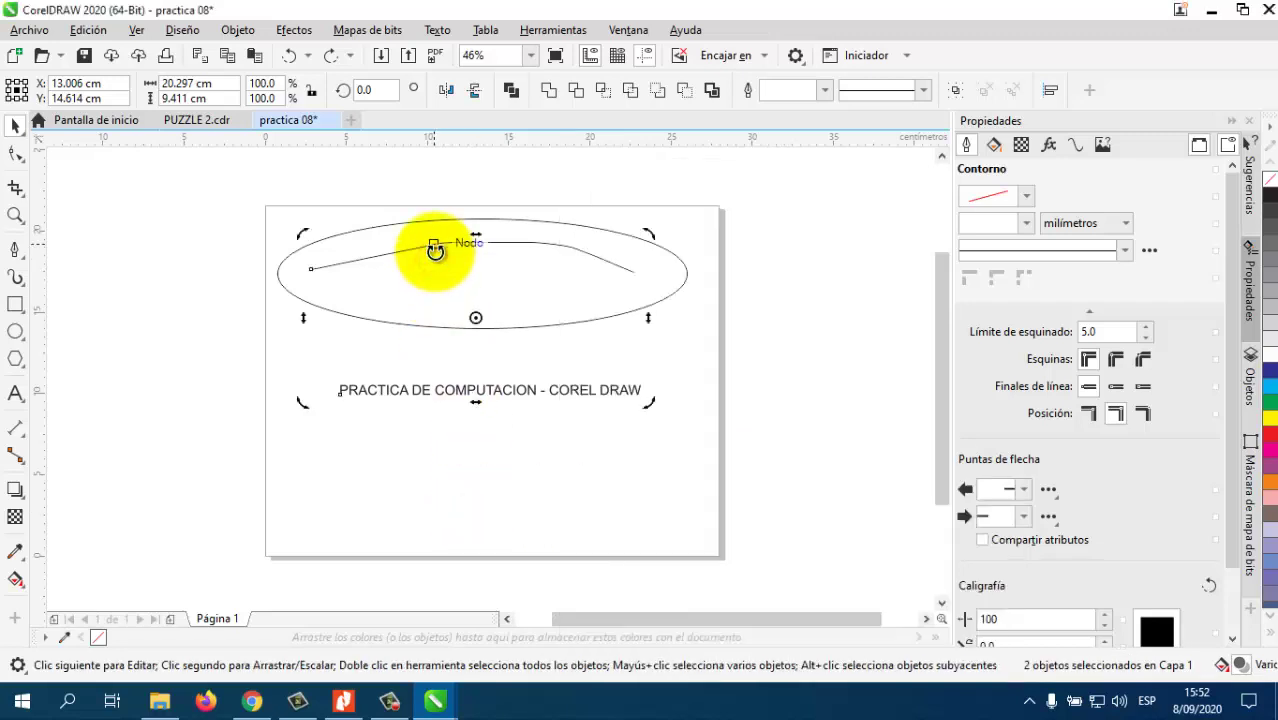
pyautogui.click(435, 251)
pyautogui.press('Delete')
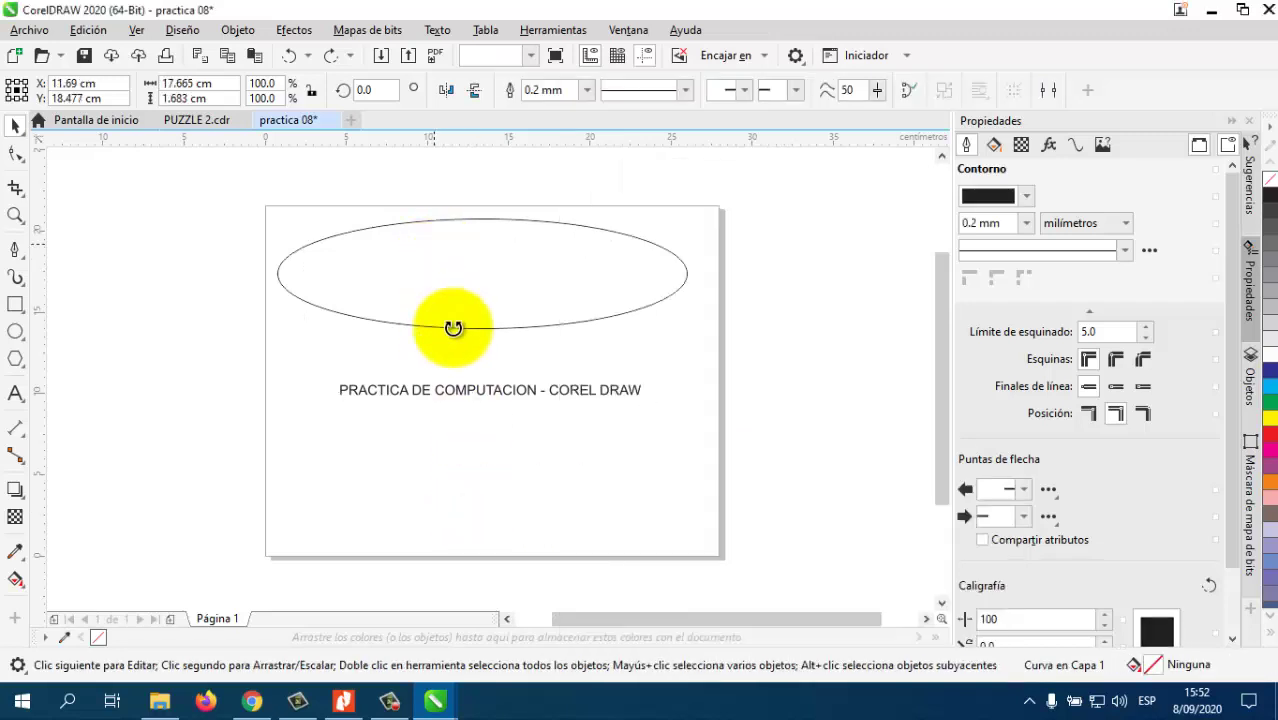
# Move the title text up into the ellipse, to about Y 18.8 cm, and try selecting individual nodes of its letters with the Shape tool.
pyautogui.moveTo(502, 398); pyautogui.dragTo(505, 253)
pyautogui.hotkey('ctrl', 'q')
pyautogui.press('F10')
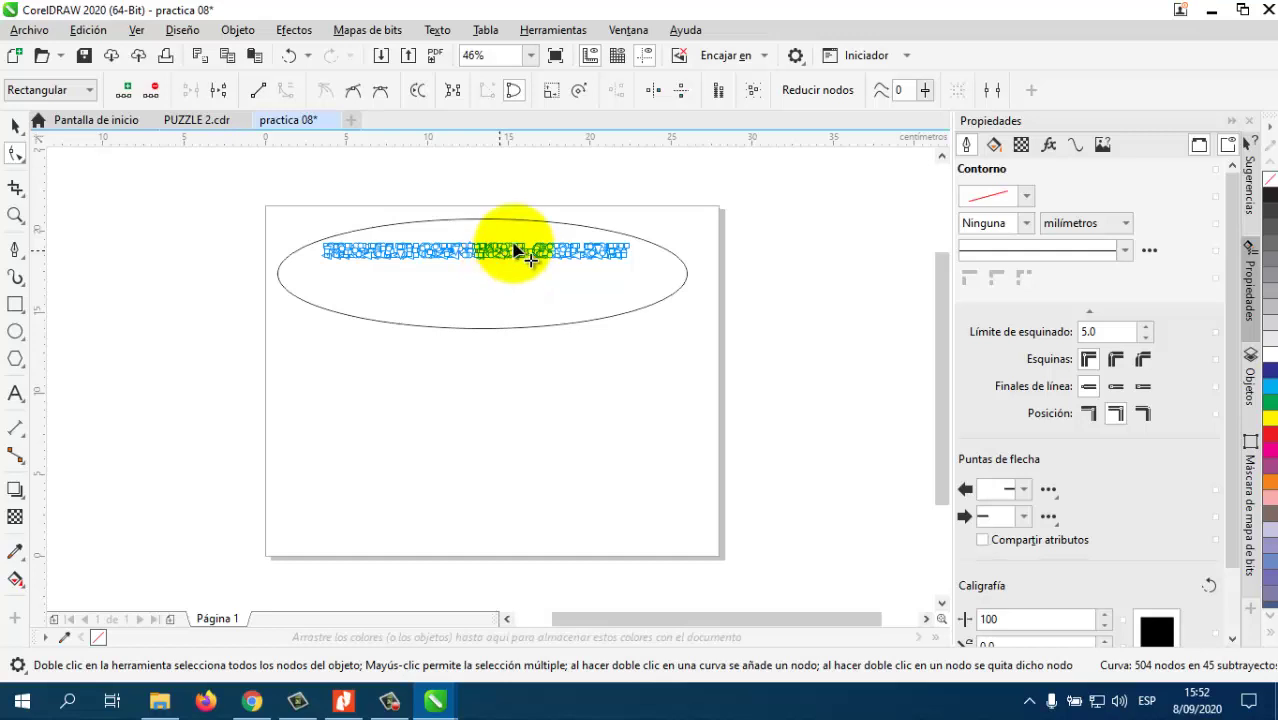
pyautogui.click(545, 255)
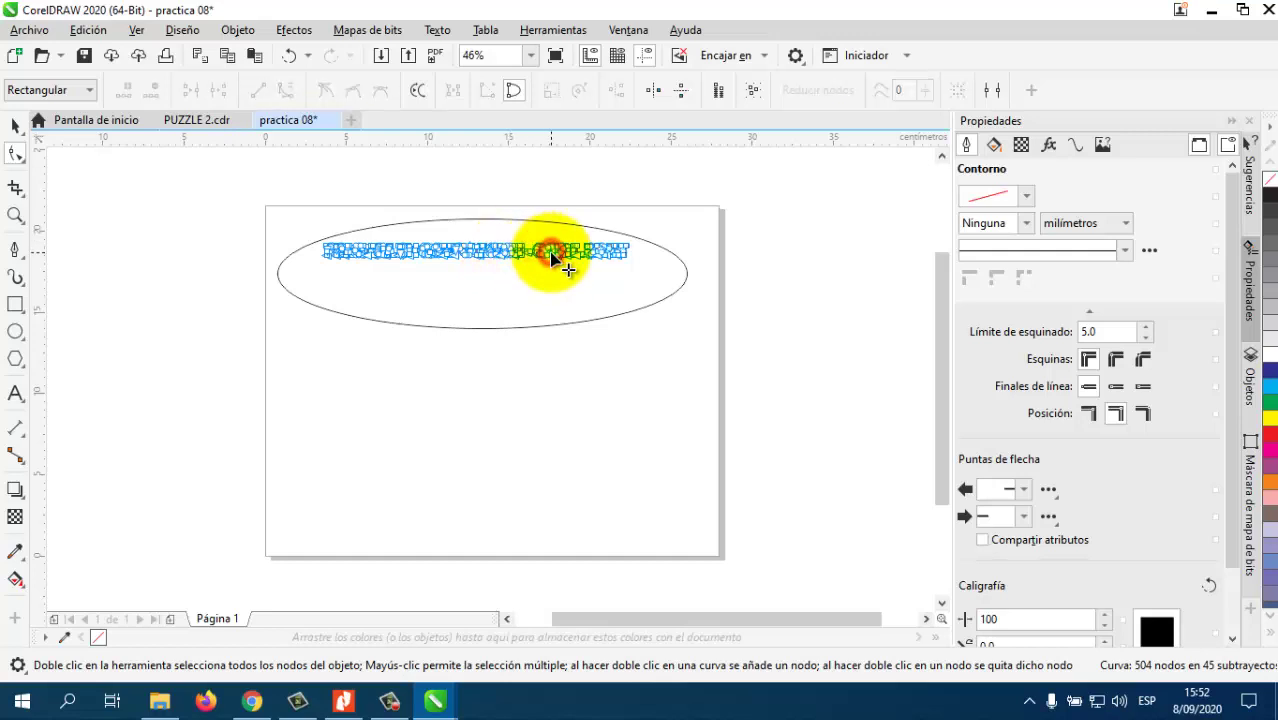
pyautogui.click(624, 258)
pyautogui.click(623, 253)
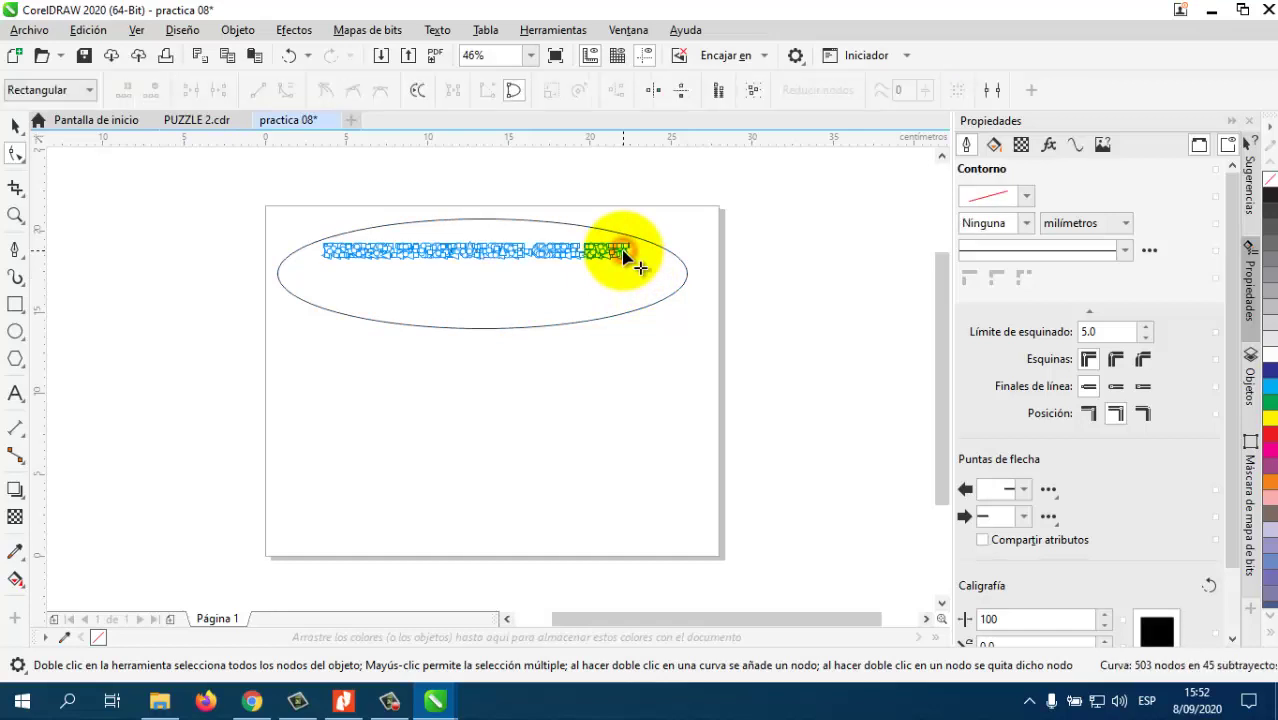
pyautogui.click(646, 274)
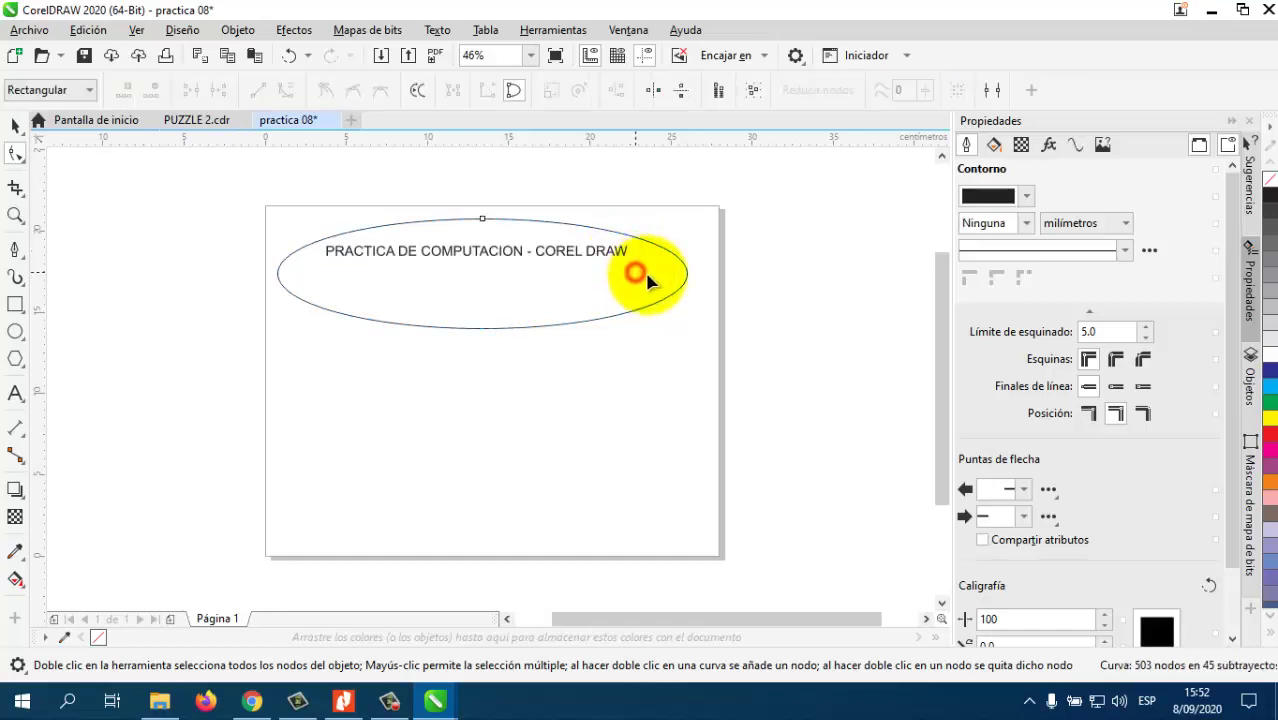
# Raise the curve smoothness of the converted title text to 86 and deselect the text.
pyautogui.click(16, 127)
pyautogui.click(422, 252)
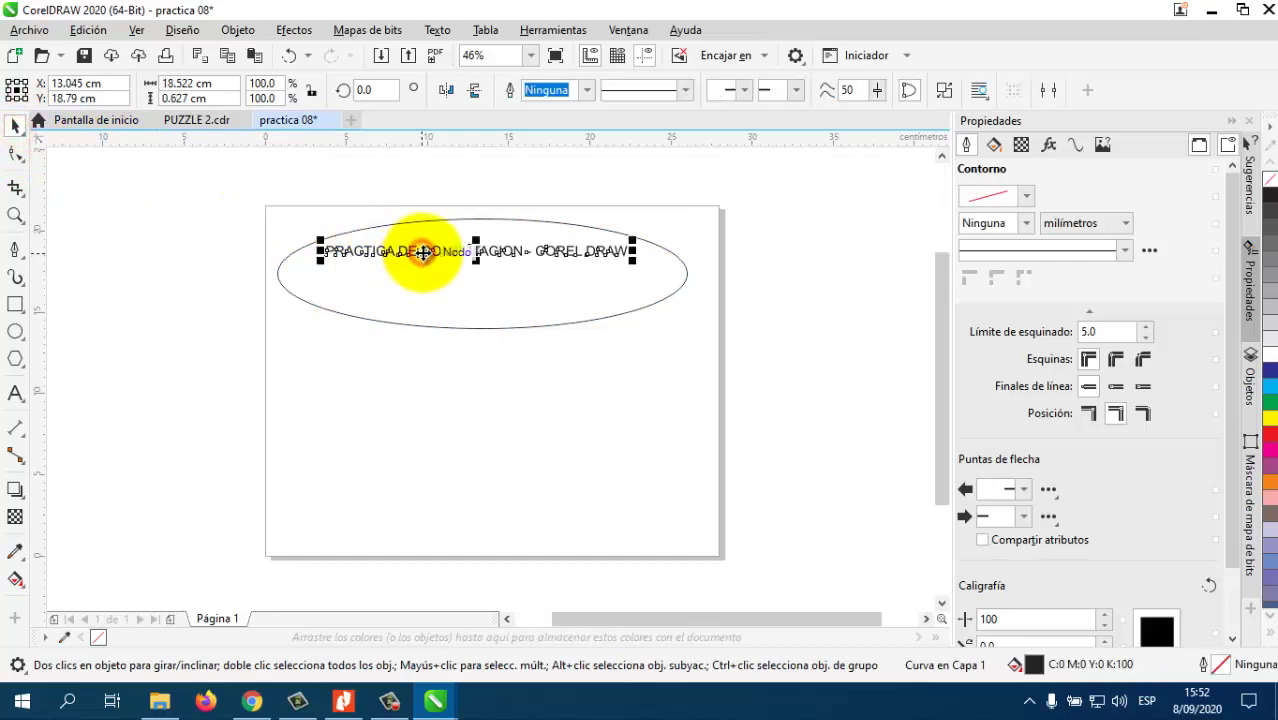
pyautogui.click(586, 94)
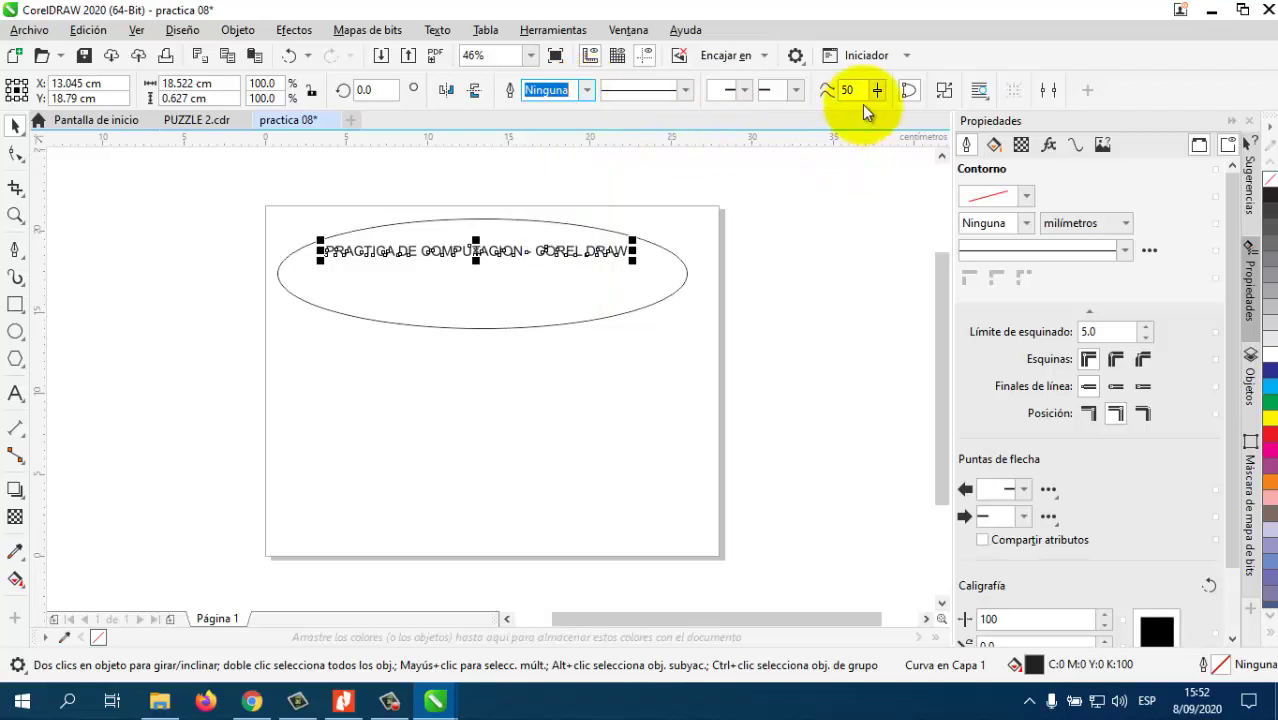
pyautogui.click(830, 92)
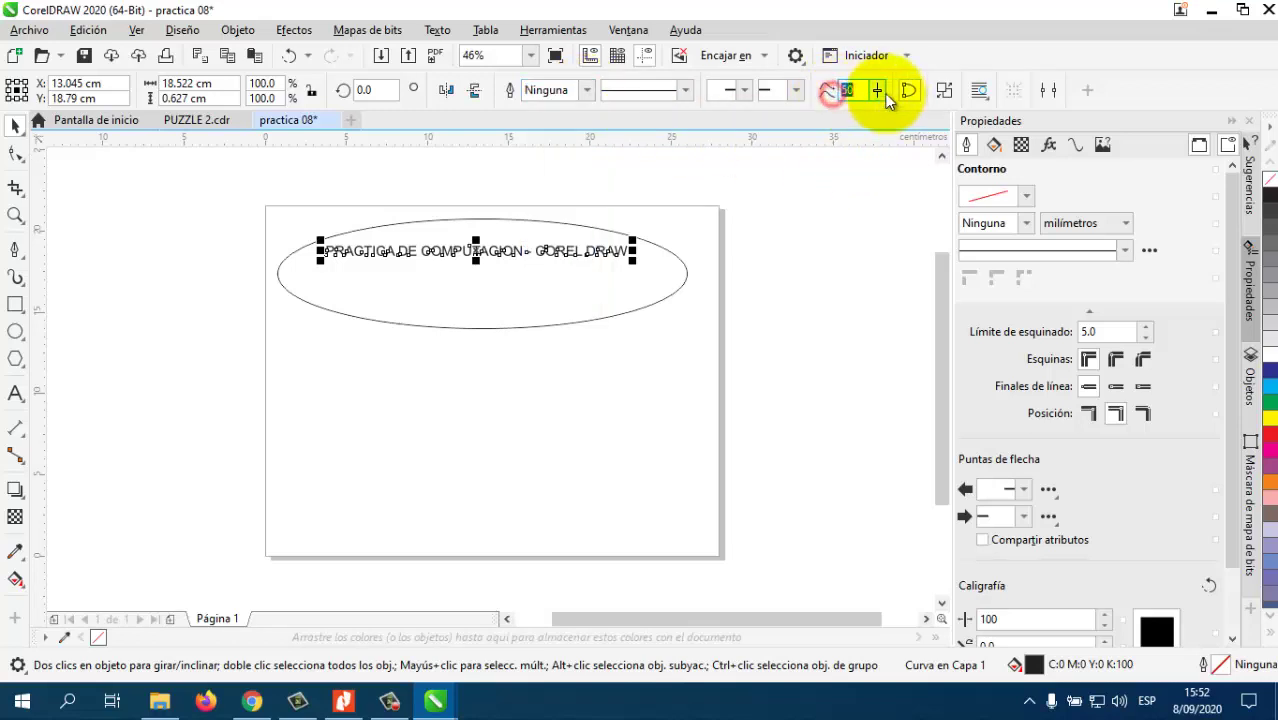
pyautogui.click(880, 92)
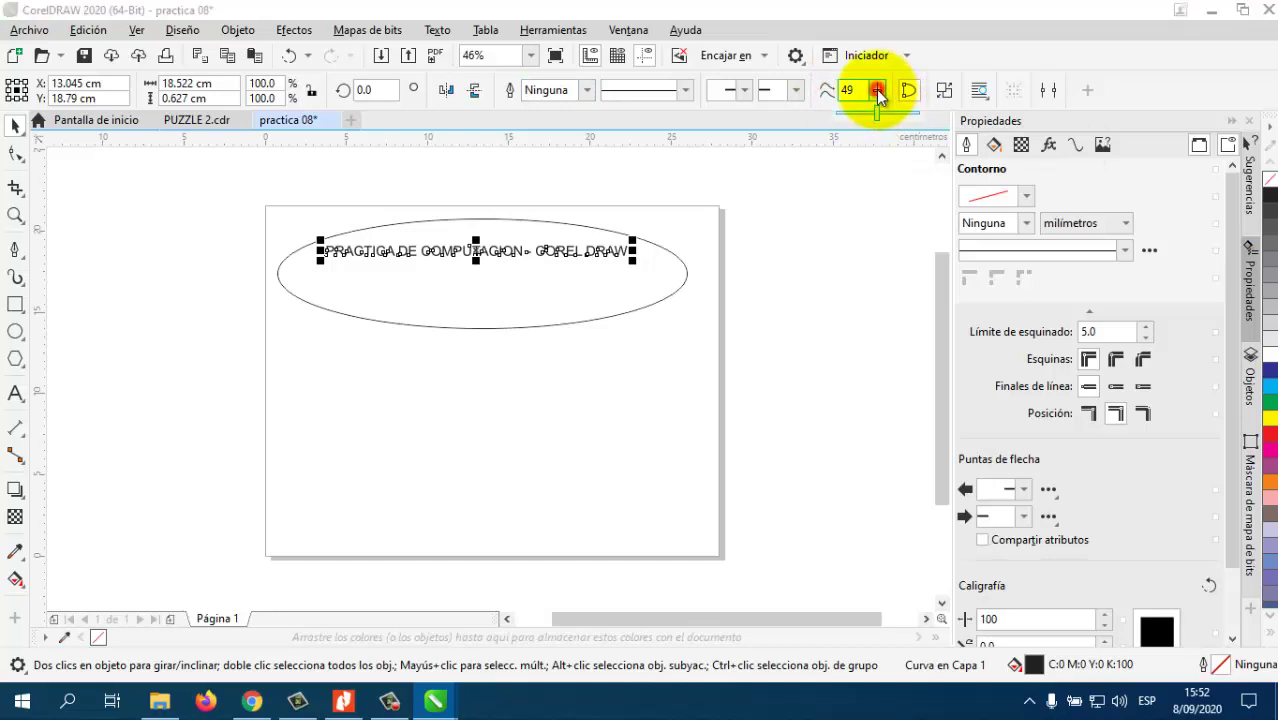
pyautogui.moveTo(884, 120); pyautogui.dragTo(897, 114)
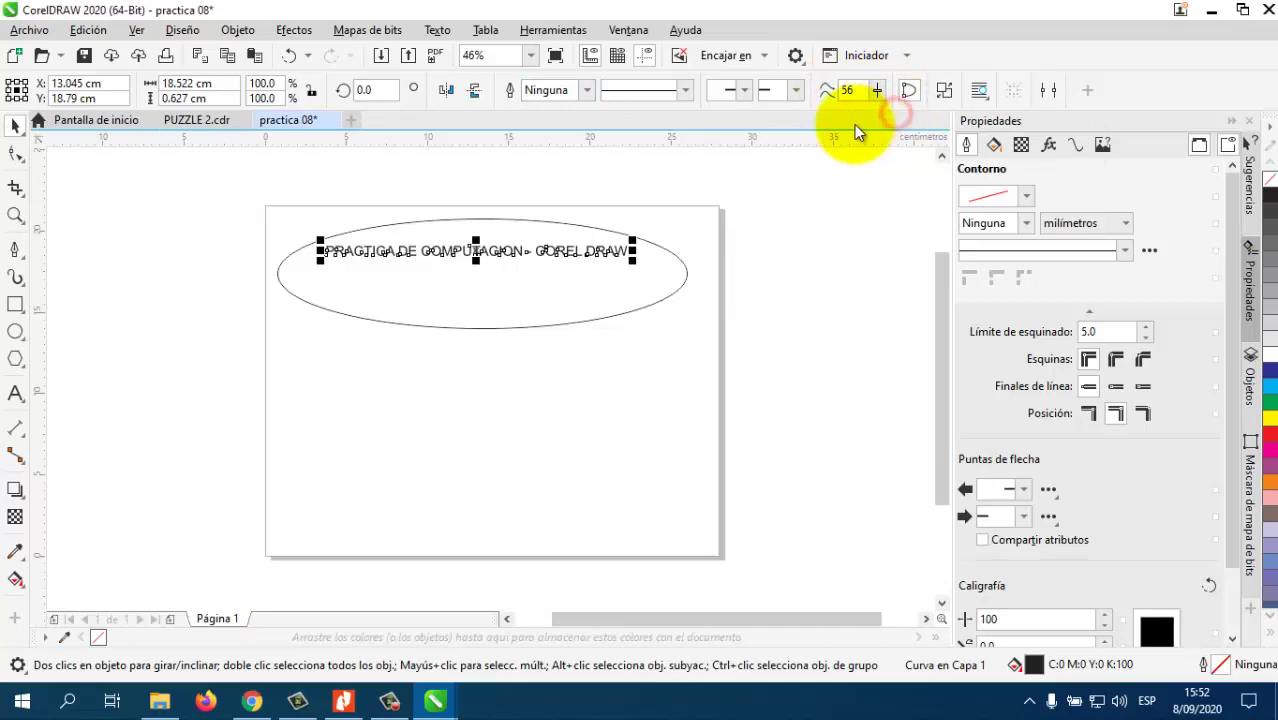
pyautogui.click(877, 91)
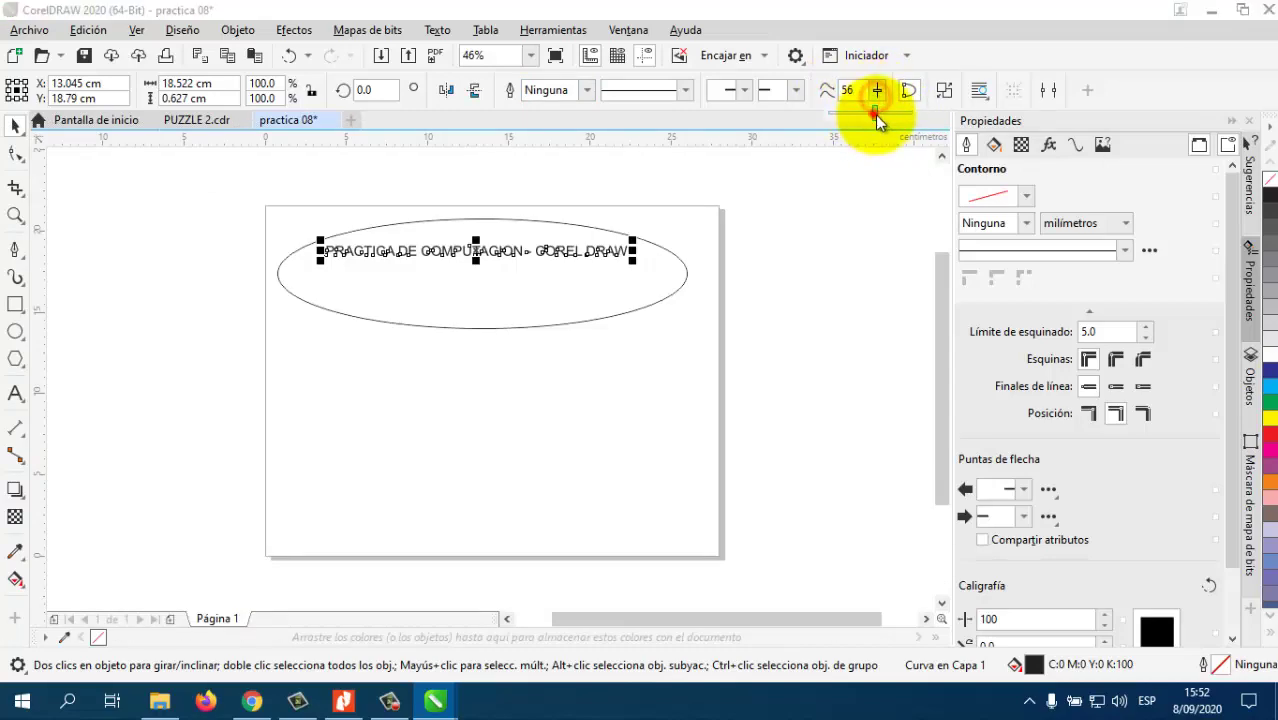
pyautogui.moveTo(899, 117); pyautogui.dragTo(905, 117)
pyautogui.click(542, 270)
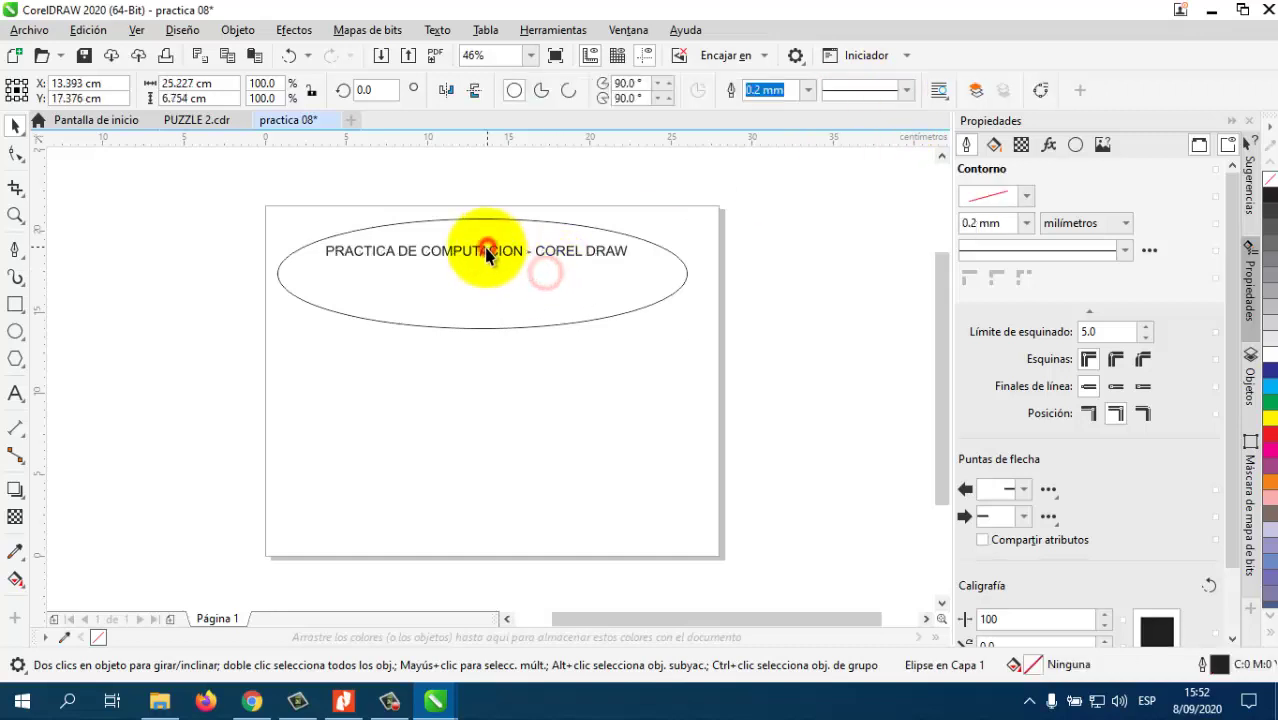
# Show the curve properties of the title text and rotate it freehand to about 1.53°.
pyautogui.click(484, 245)
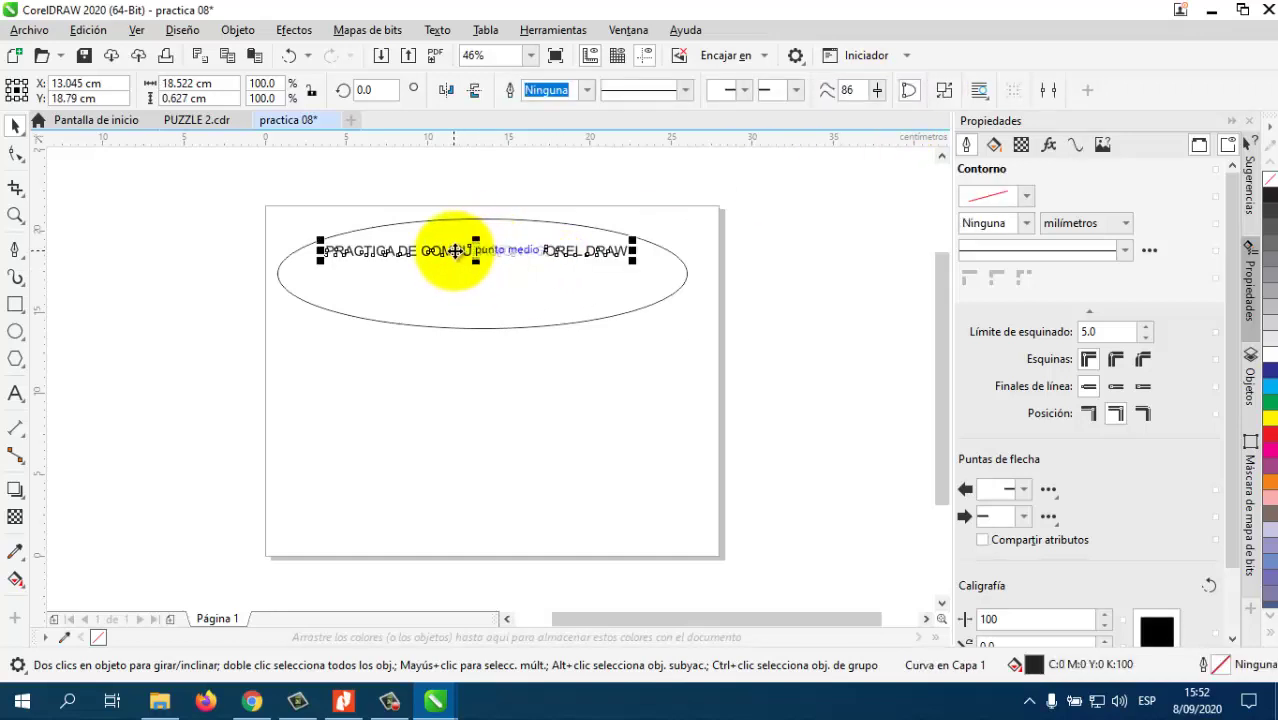
pyautogui.click(457, 248)
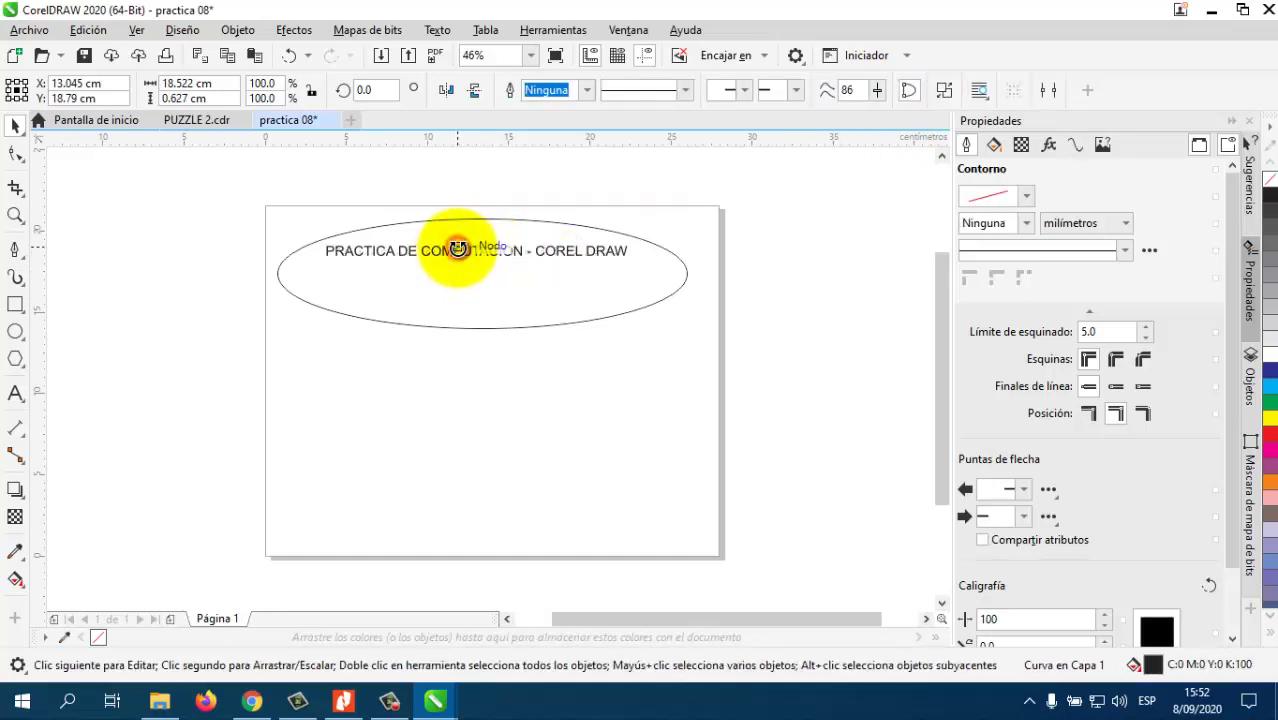
pyautogui.moveTo(457, 248)
pyautogui.mouseDown()
pyautogui.moveTo(448, 217)
pyautogui.moveTo(428, 245)
pyautogui.moveTo(439, 233)
pyautogui.mouseUp()
pyautogui.click(1075, 146)
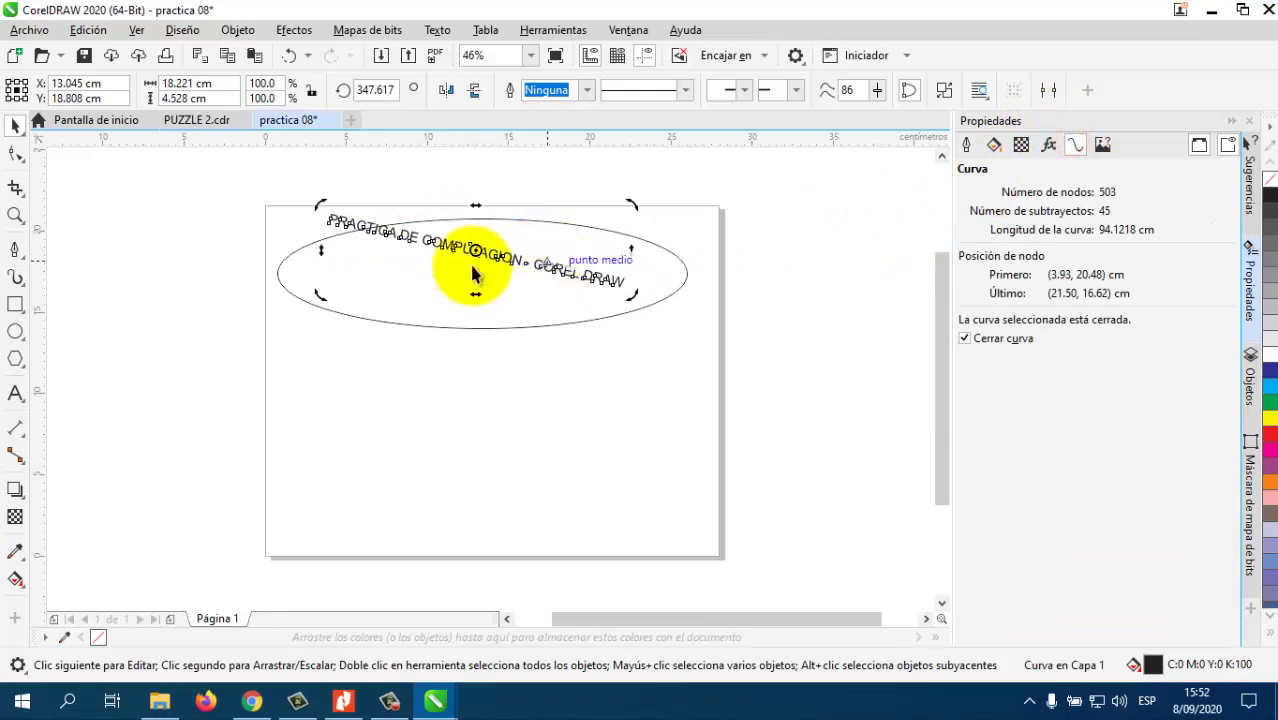
pyautogui.moveTo(325, 208); pyautogui.dragTo(312, 244)
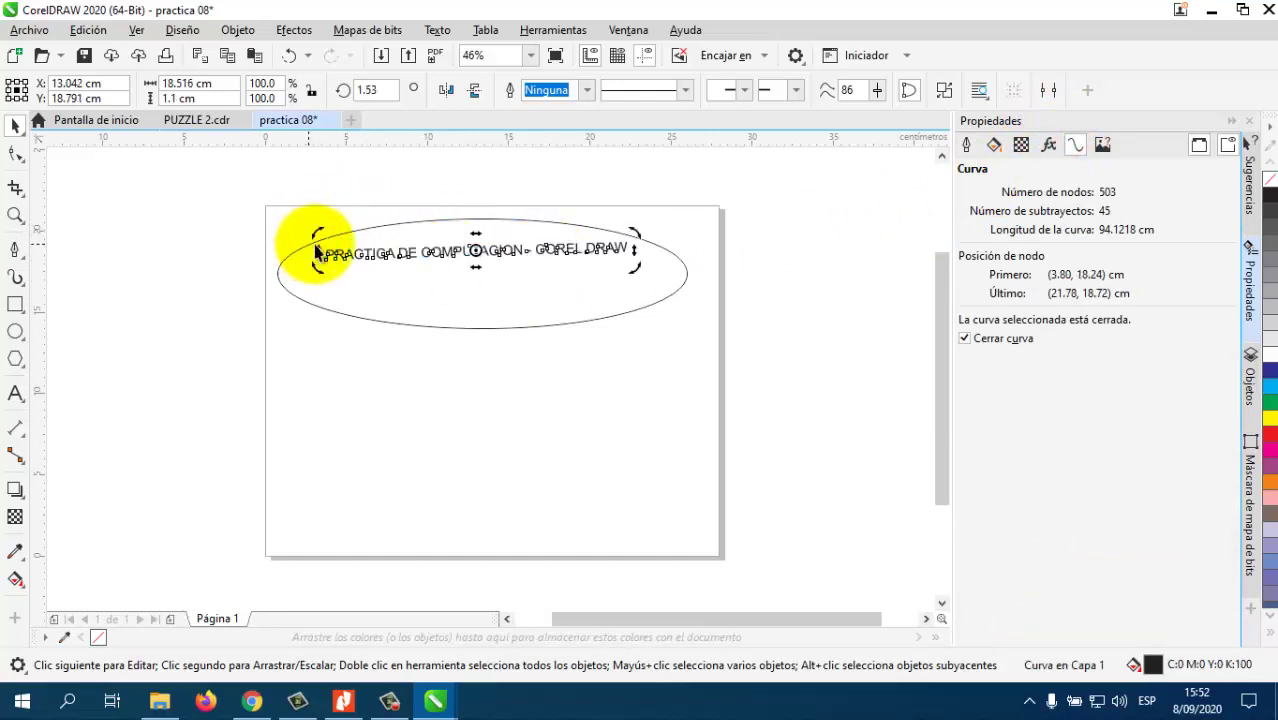
# Try the close-curve option and splitting the title text into a group of separate objects, and undo the split.
pyautogui.click(908, 91)
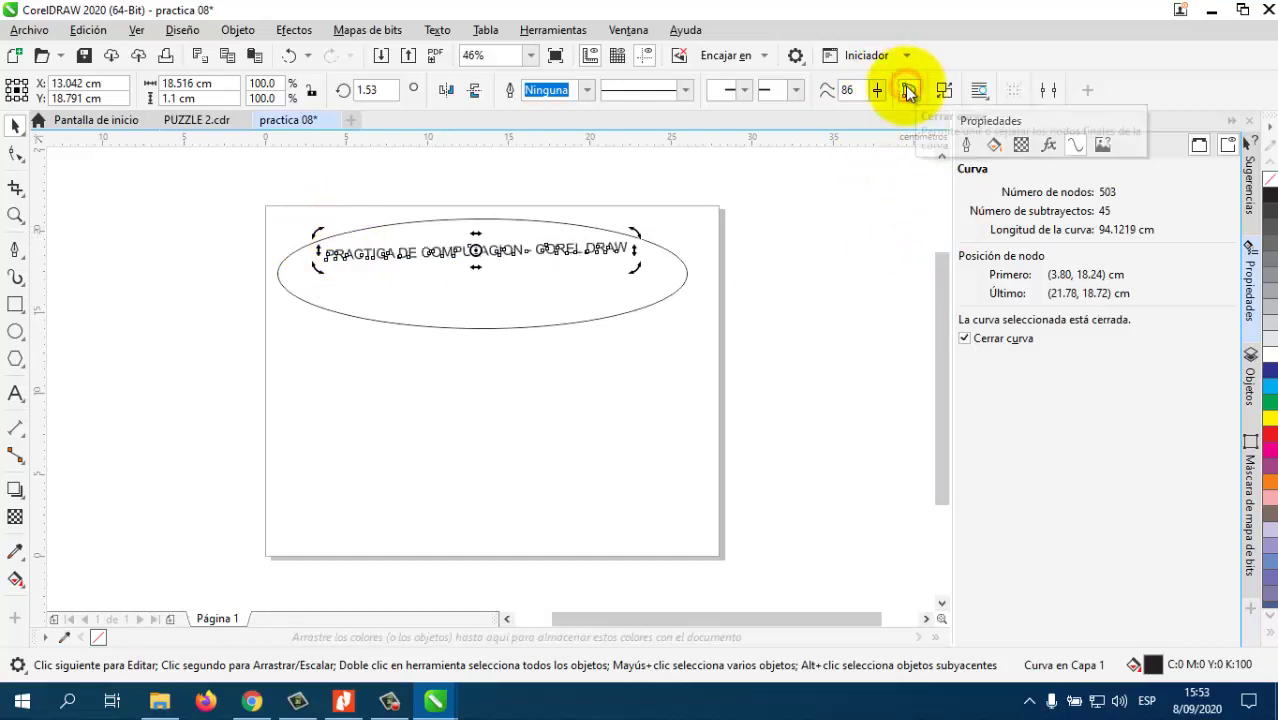
pyautogui.click(908, 91)
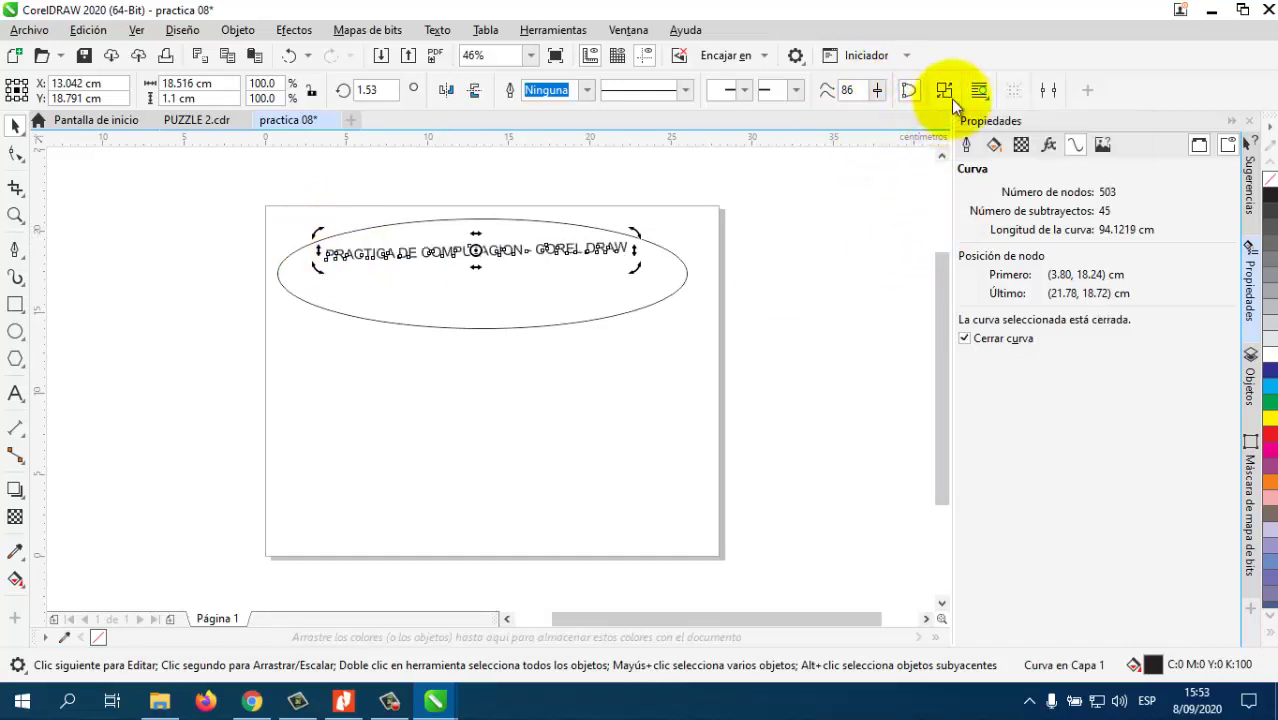
pyautogui.click(949, 91)
pyautogui.click(949, 91)
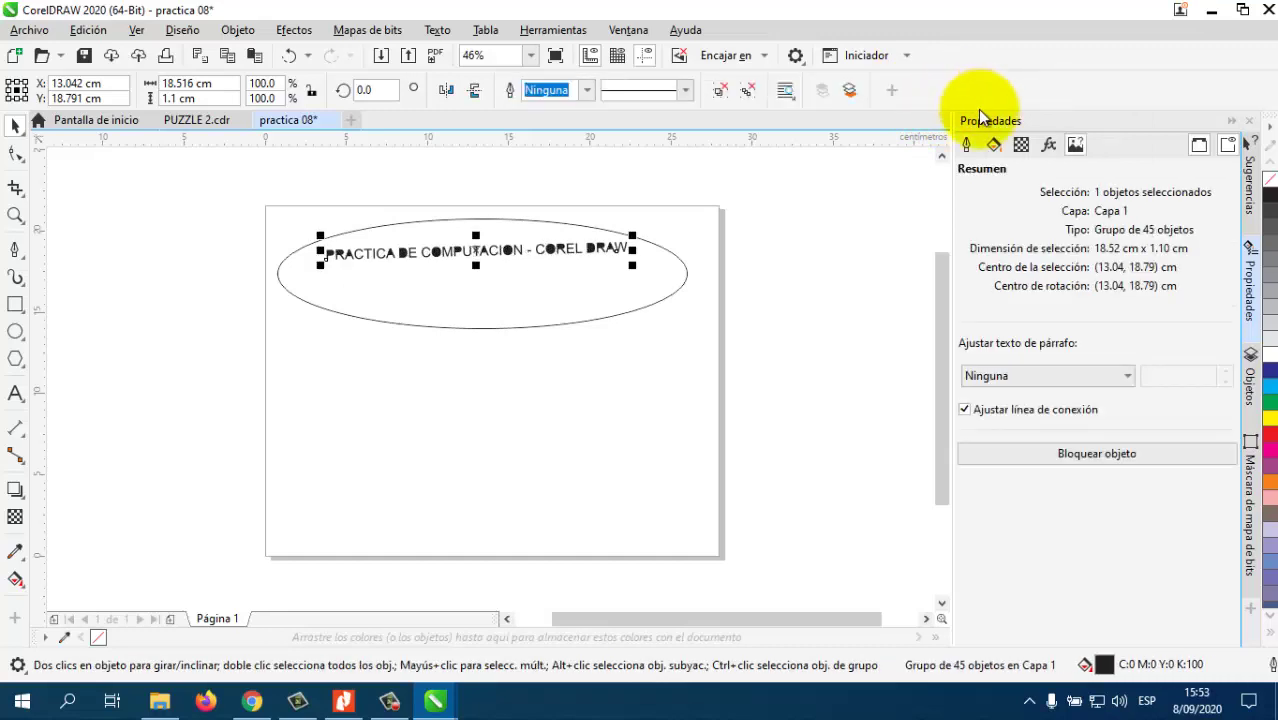
pyautogui.hotkey('ctrl', 'u')
pyautogui.hotkey('ctrl', 'l')
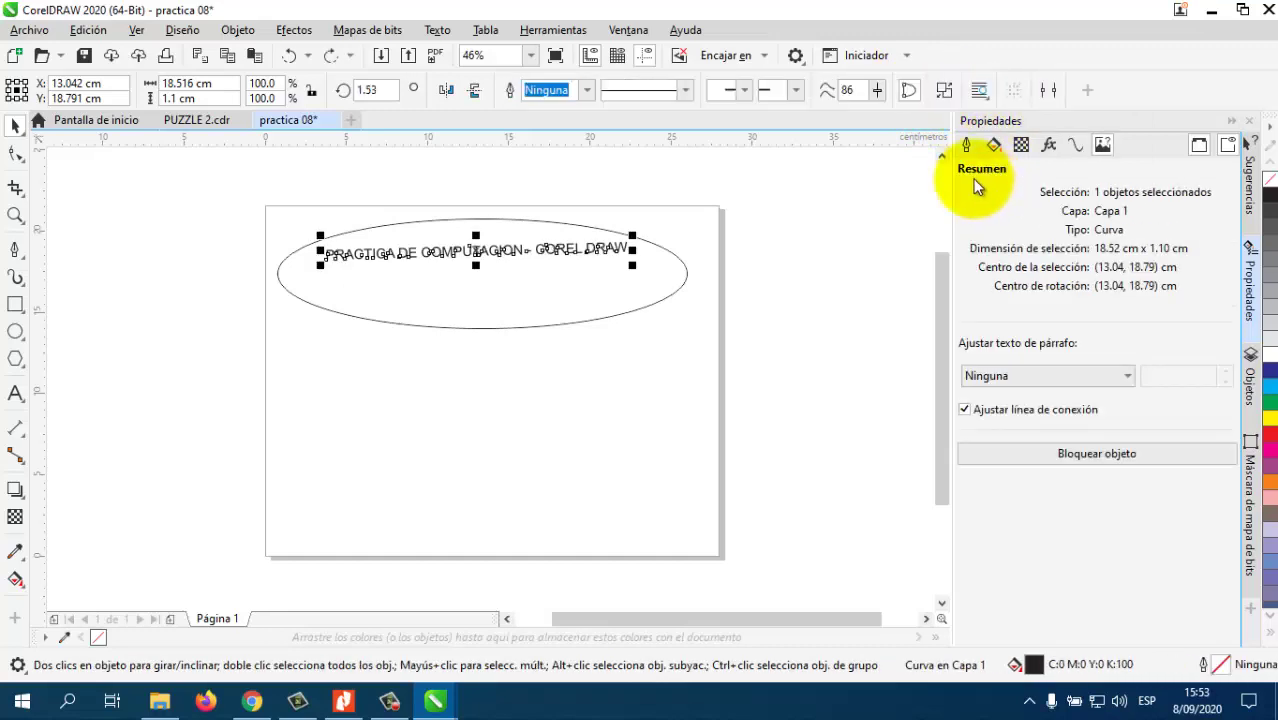
# Look through the line style, snapping and launcher options and the Properties, Objects and Bitmap Mask dockers for a way to curve the text.
pyautogui.click(684, 92)
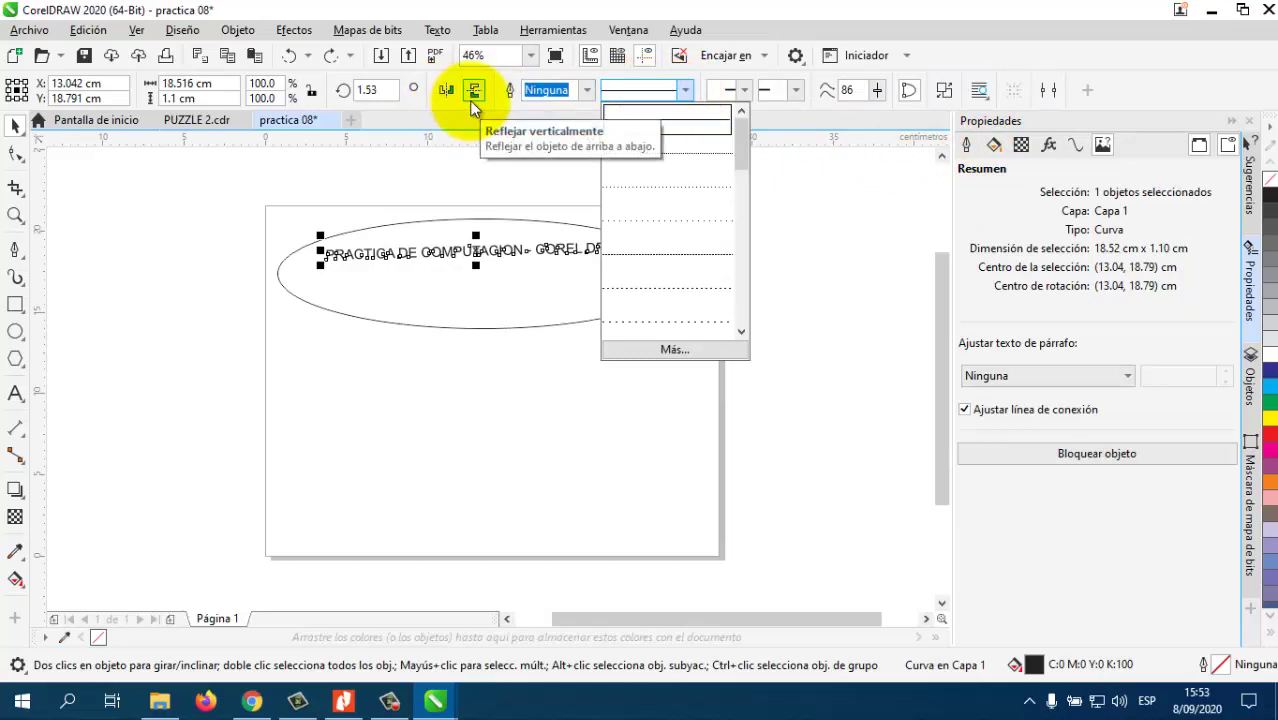
pyautogui.click(757, 63)
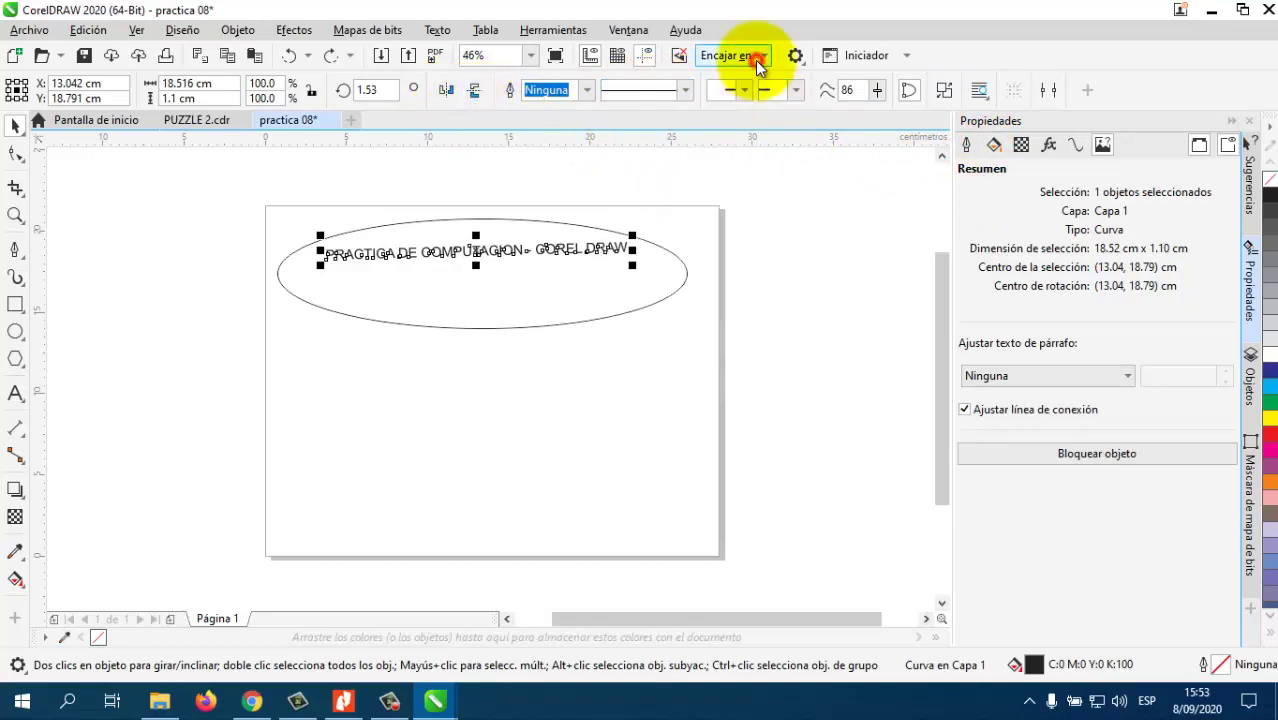
pyautogui.click(761, 61)
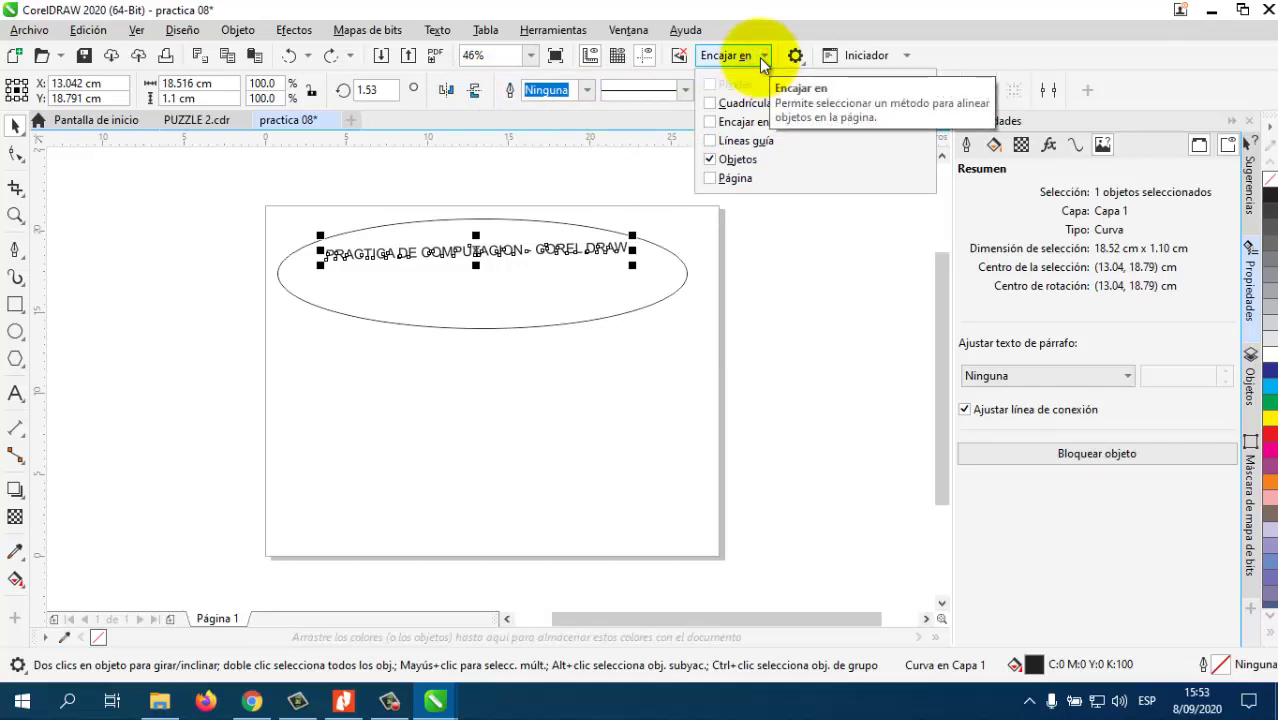
pyautogui.click(734, 139)
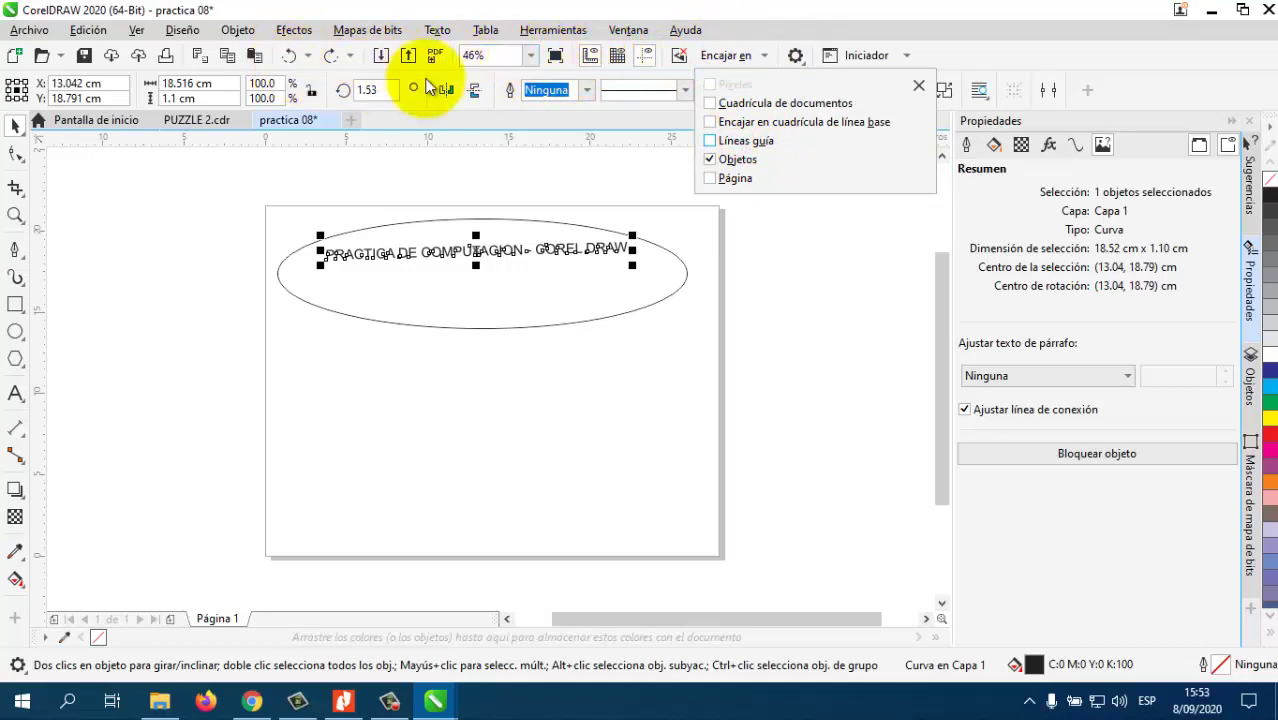
pyautogui.click(880, 57)
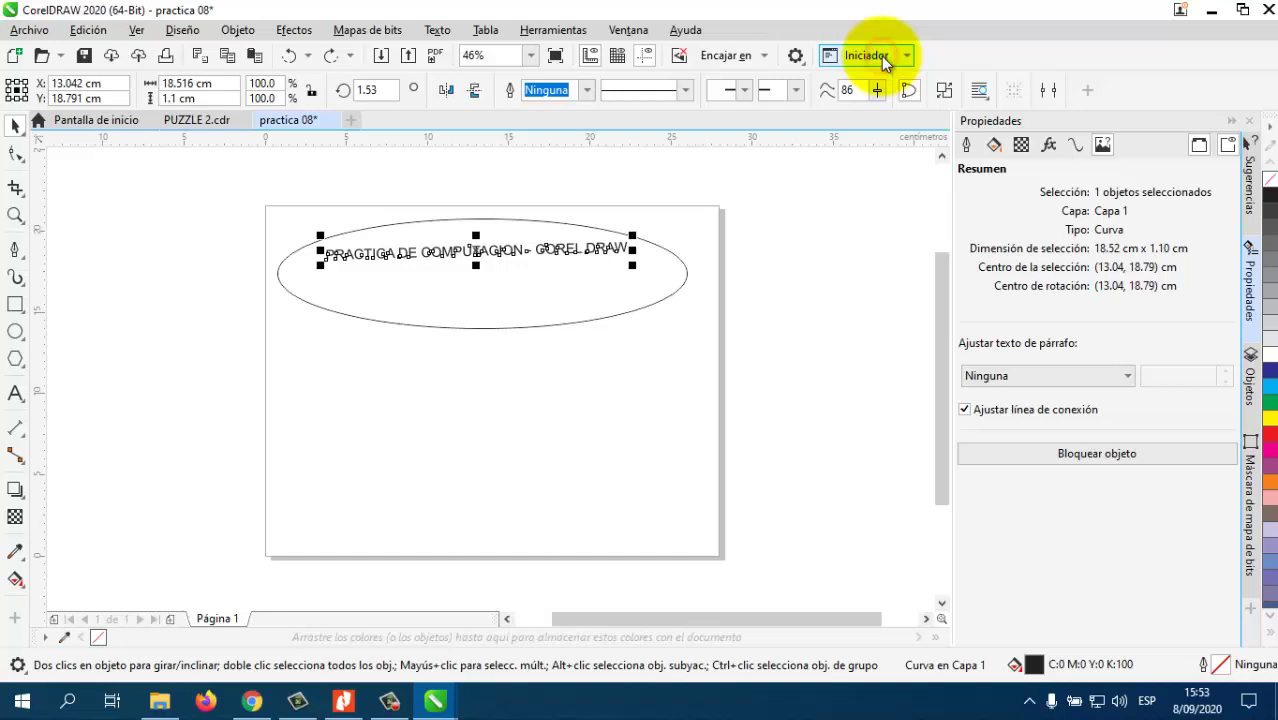
pyautogui.click(1155, 63)
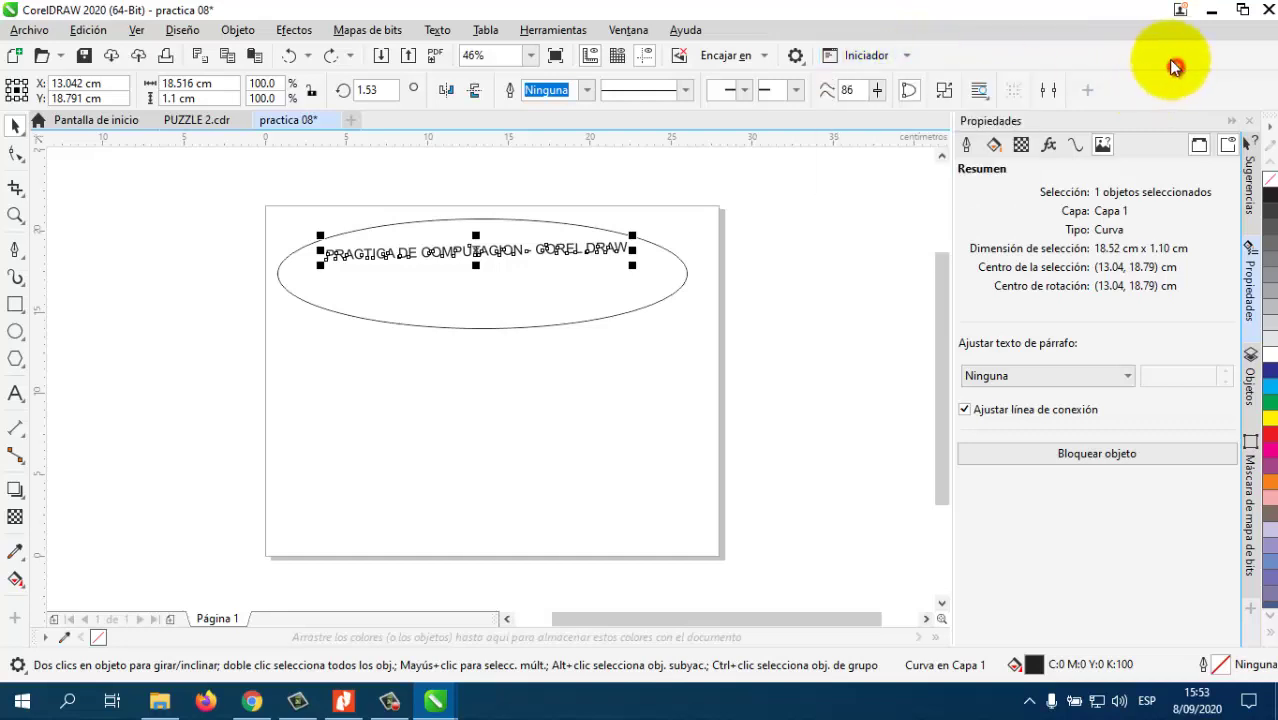
pyautogui.click(1255, 278)
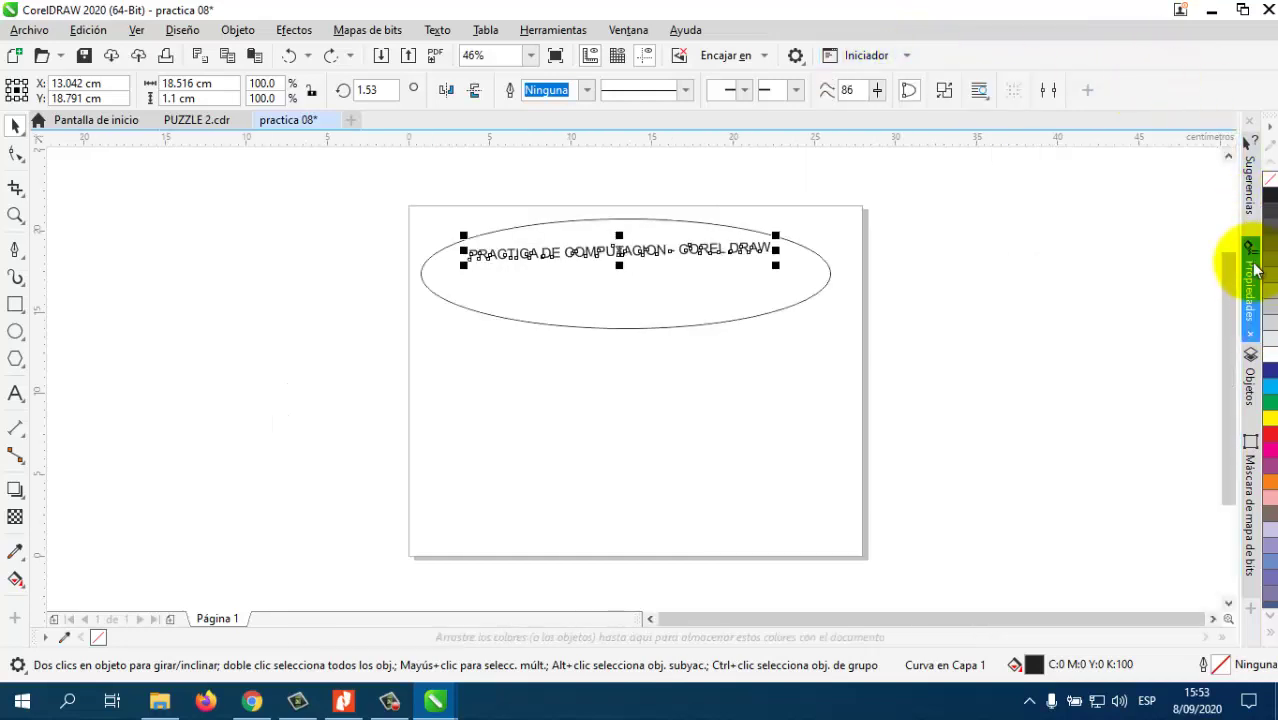
pyautogui.click(1256, 272)
pyautogui.click(1252, 398)
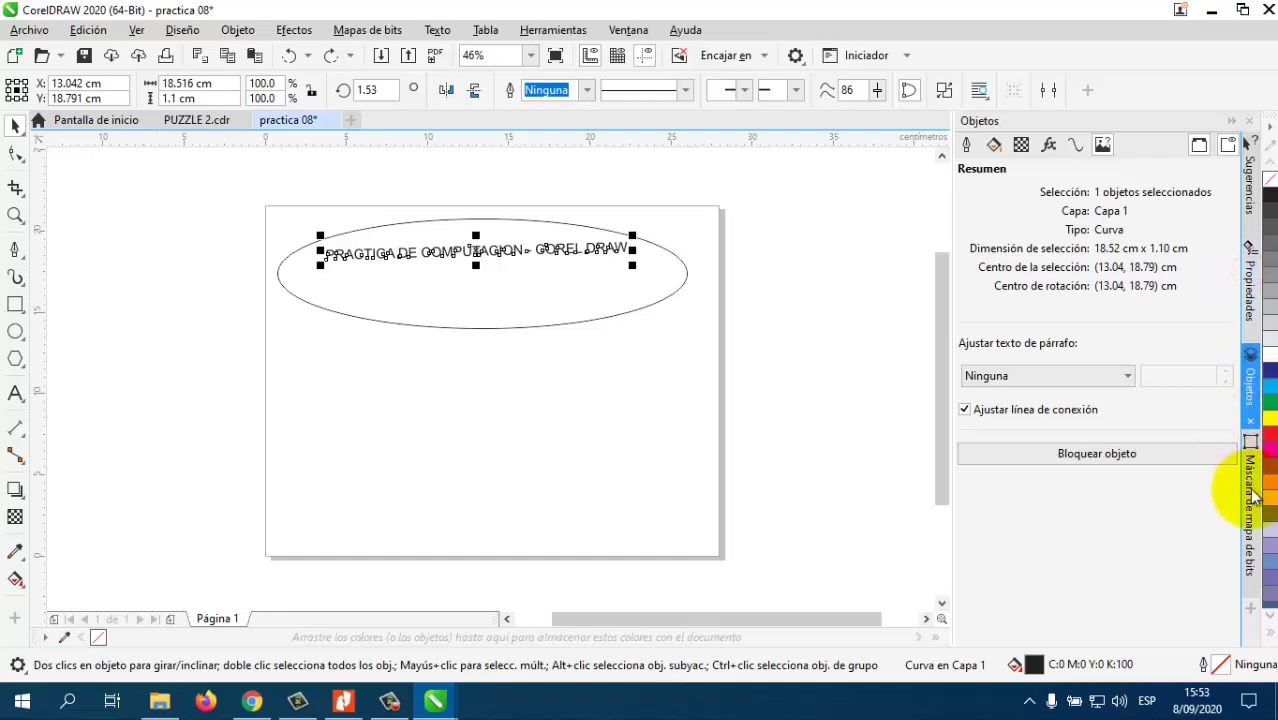
pyautogui.click(1254, 482)
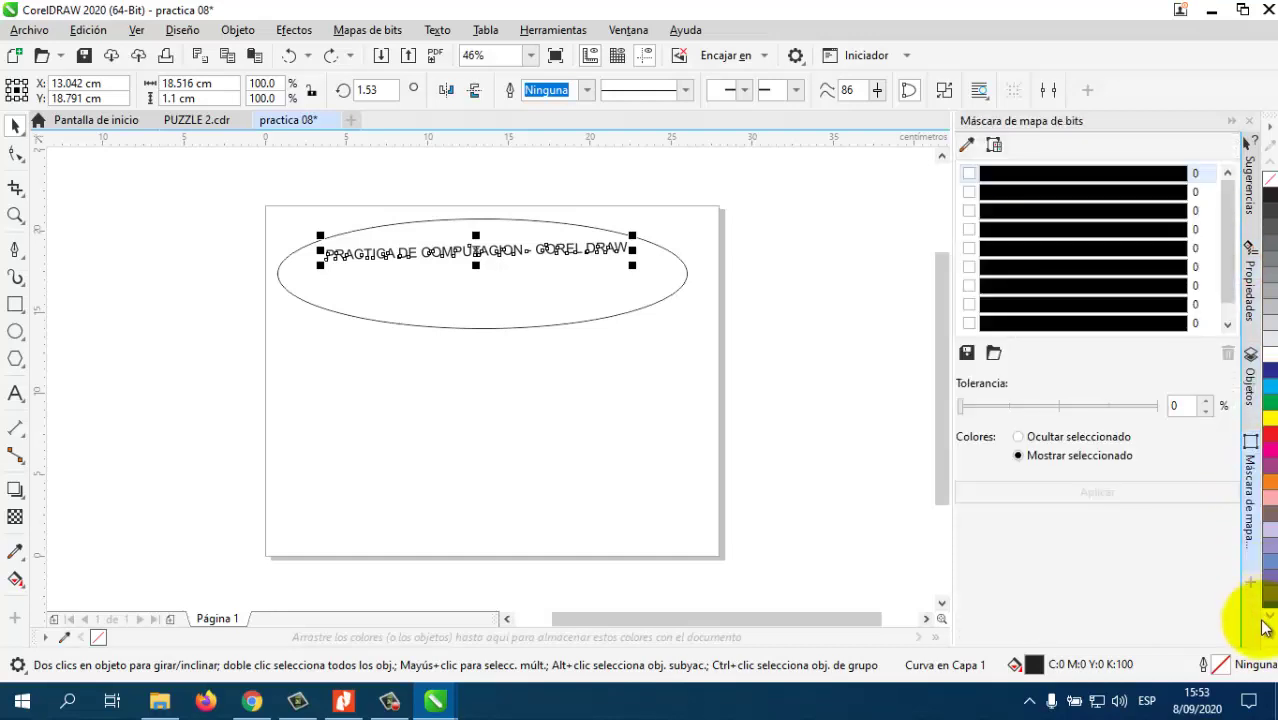
# Deselect the title text and switch to Nitro Pro to view the PRACTICA - 08 reference design.
pyautogui.click(581, 381)
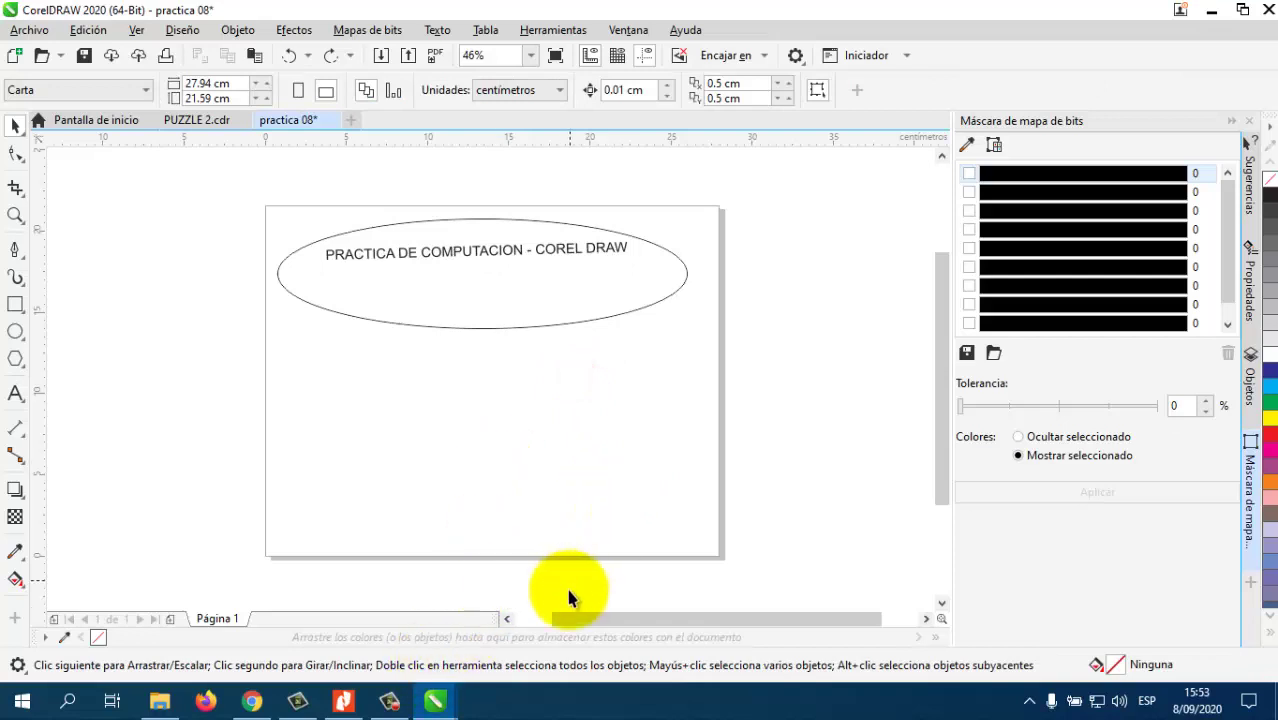
pyautogui.click(343, 701)
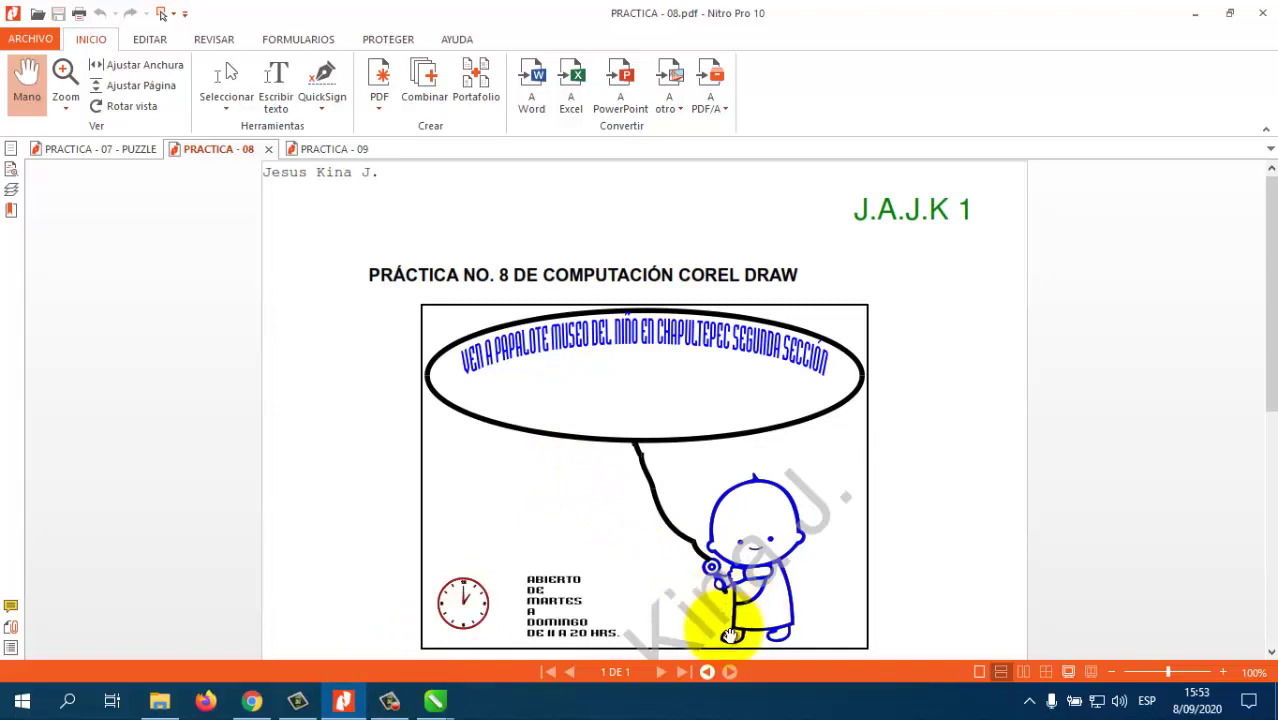
# Switch back to CorelDRAW and look through the curve, artistic media, shape and effect tools for one suited to the design.
pyautogui.click(343, 701)
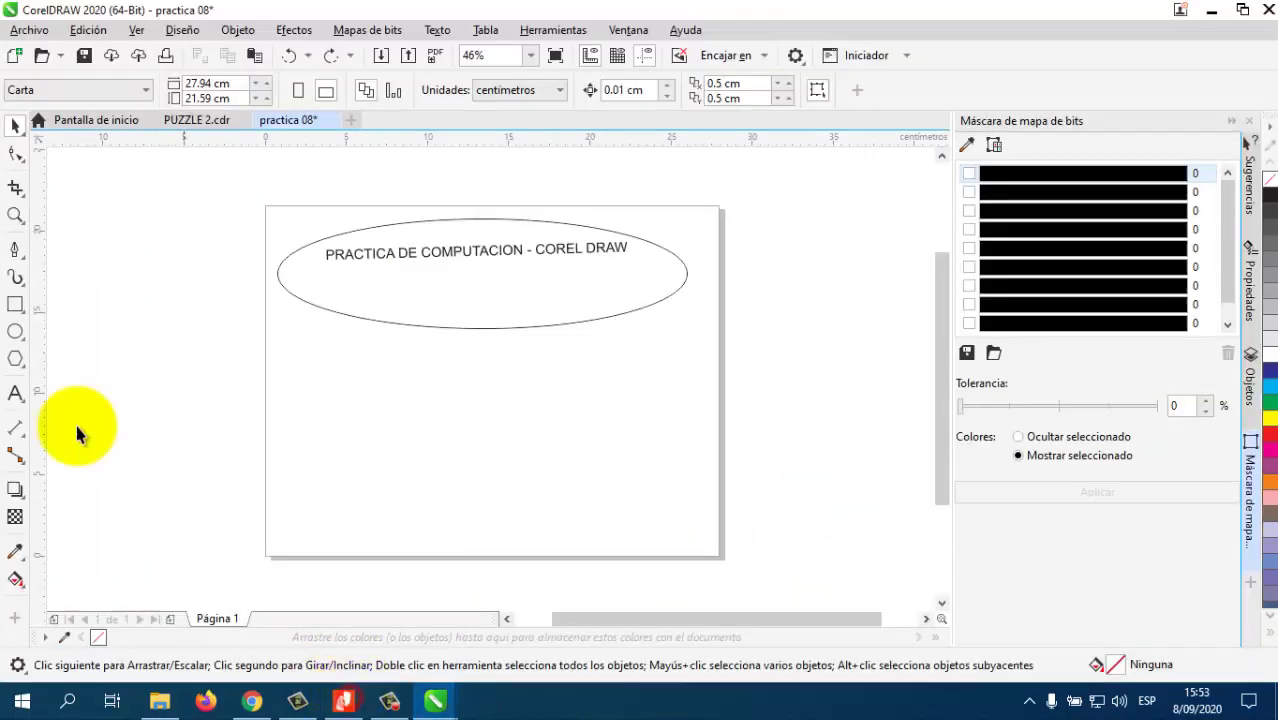
pyautogui.click(13, 250)
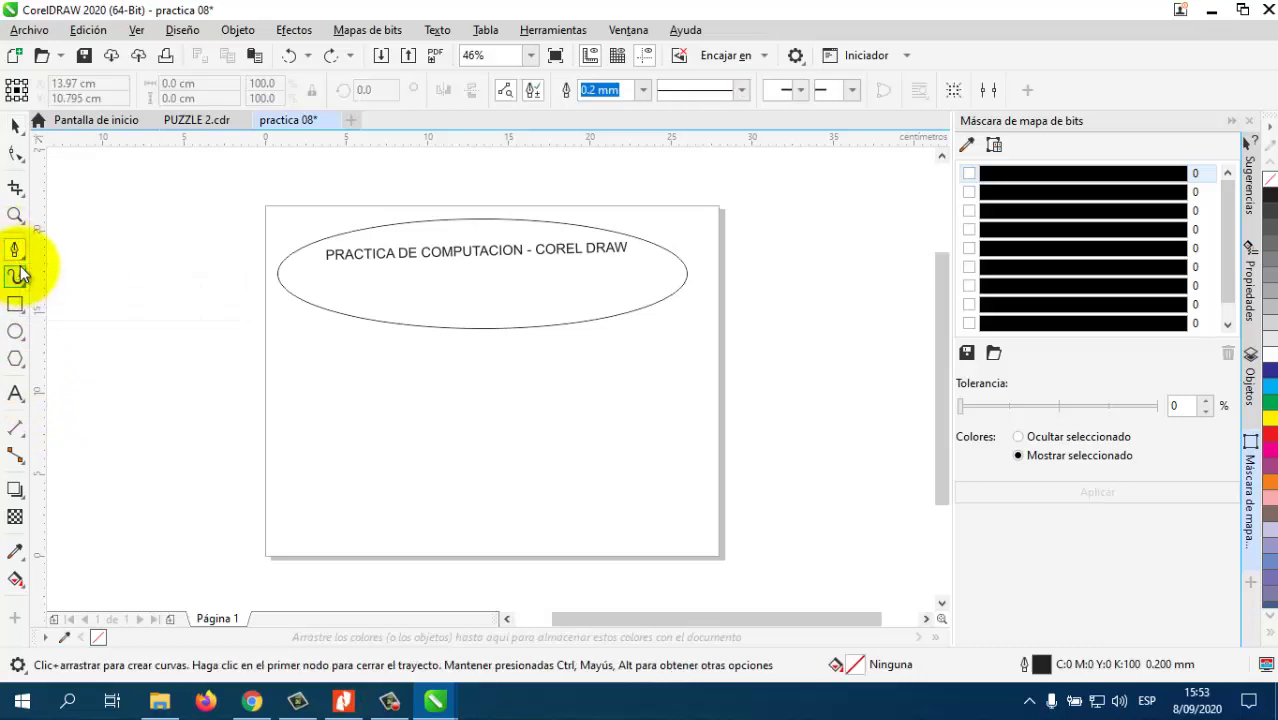
pyautogui.click(18, 252)
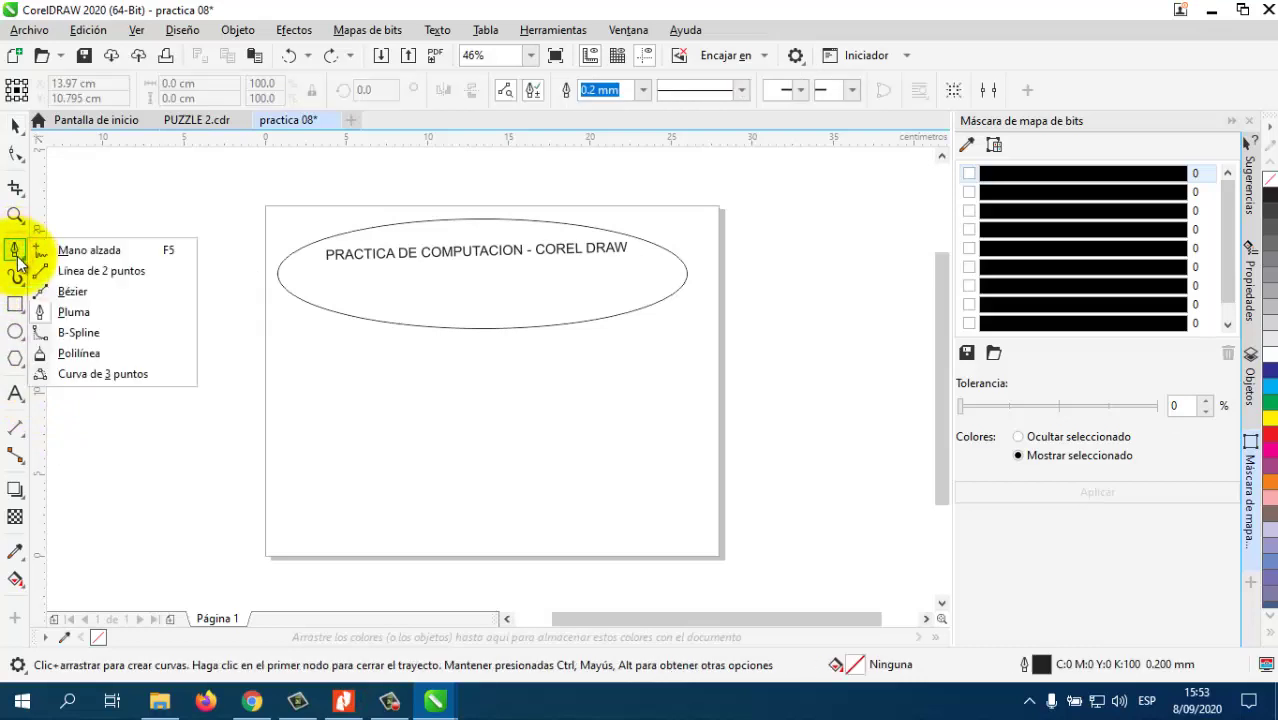
pyautogui.moveTo(14, 397)
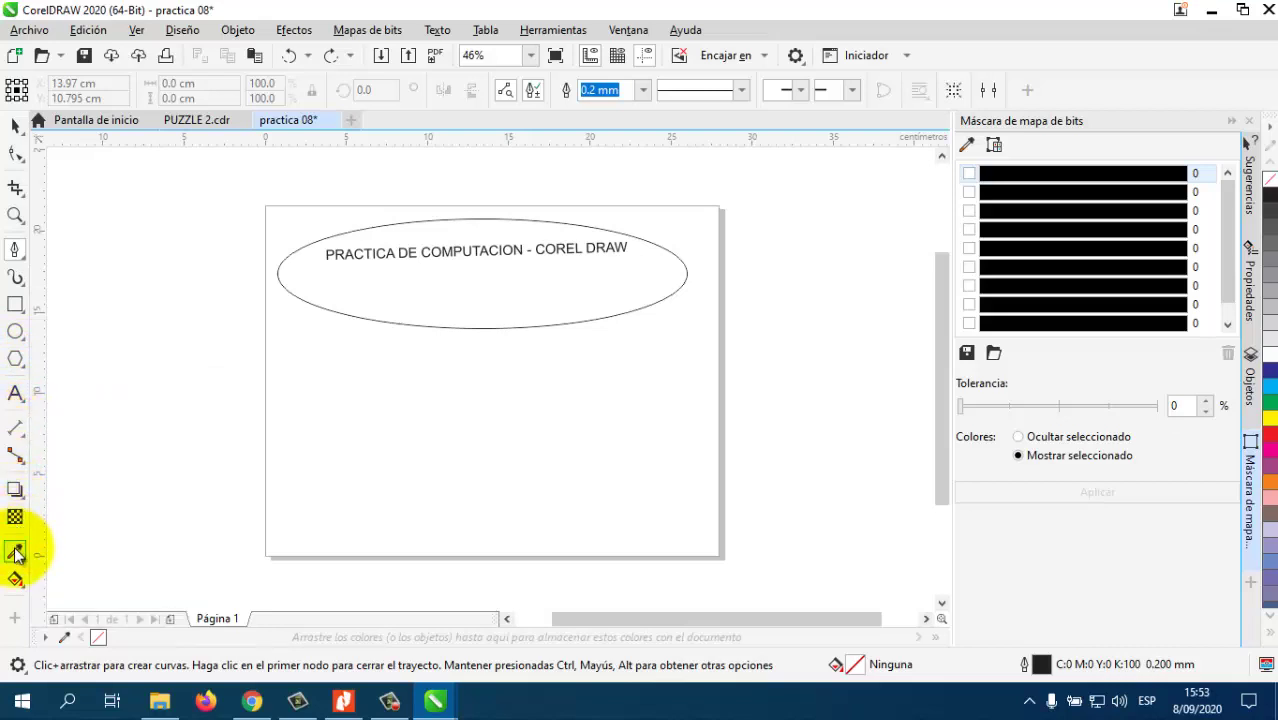
pyautogui.moveTo(13, 288)
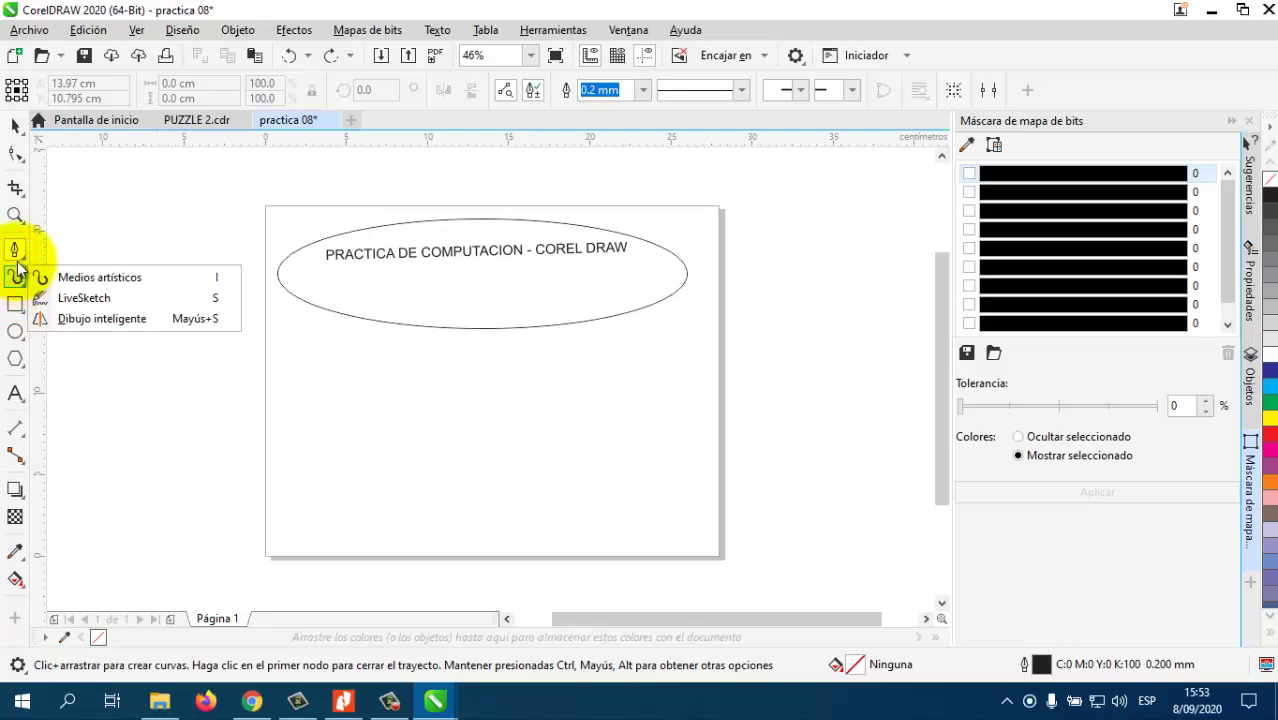
pyautogui.moveTo(17, 254)
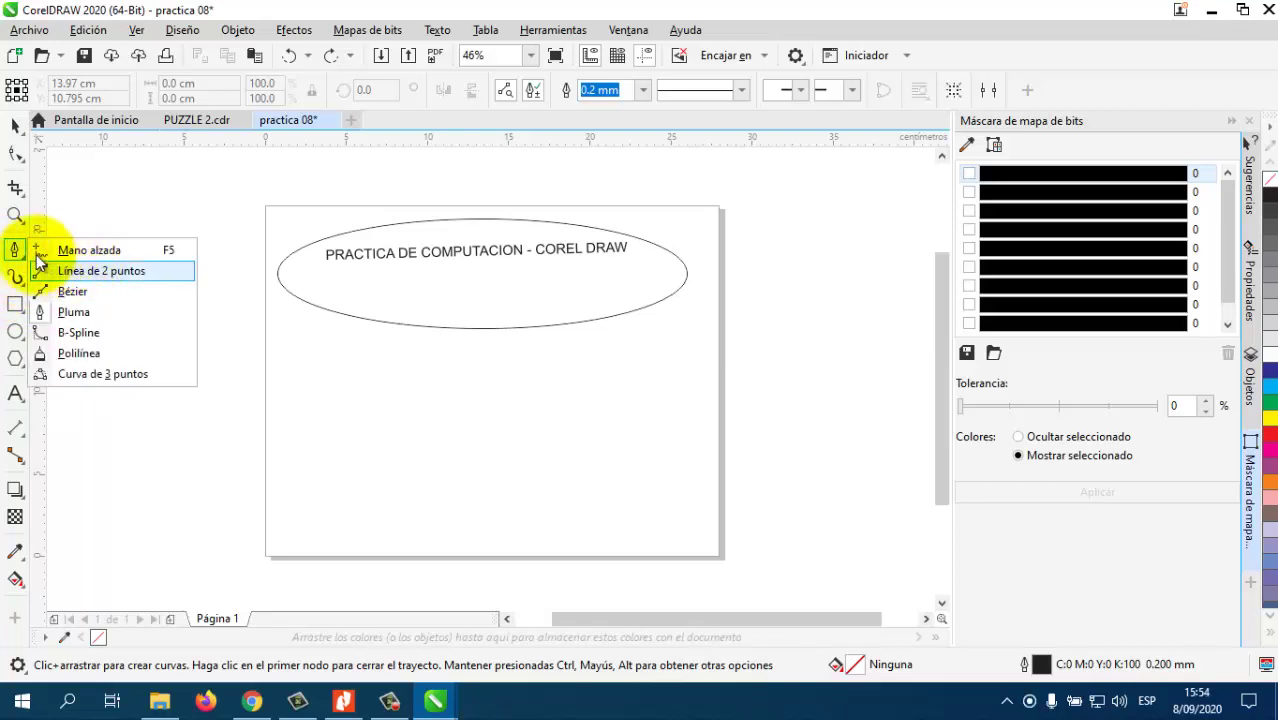
pyautogui.moveTo(12, 192)
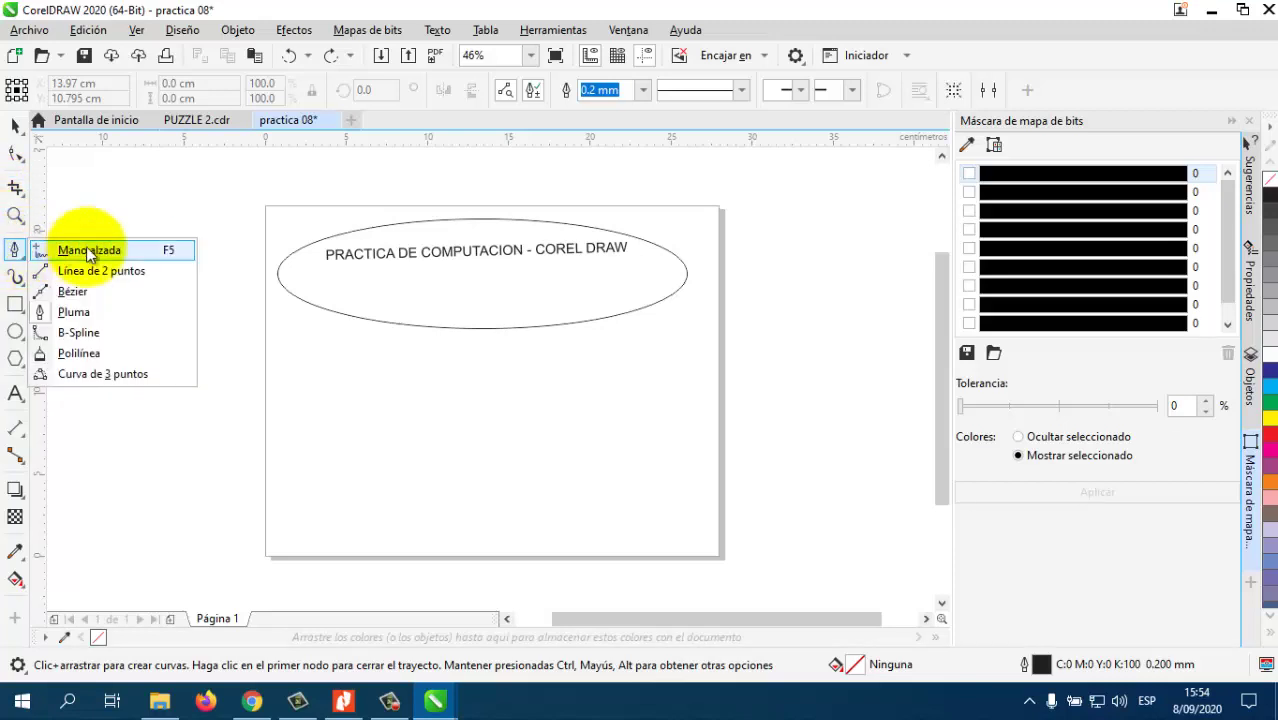
pyautogui.click(70, 312)
pyautogui.click(13, 280)
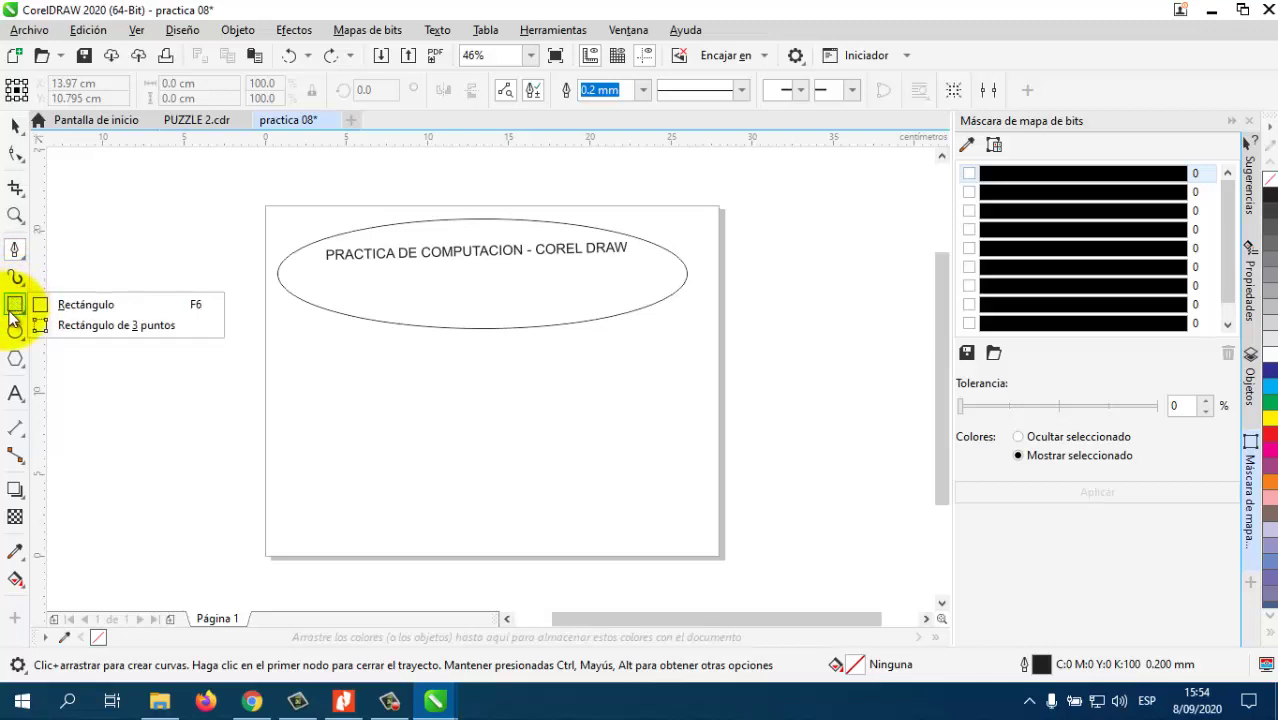
pyautogui.moveTo(12, 328)
pyautogui.moveTo(17, 364)
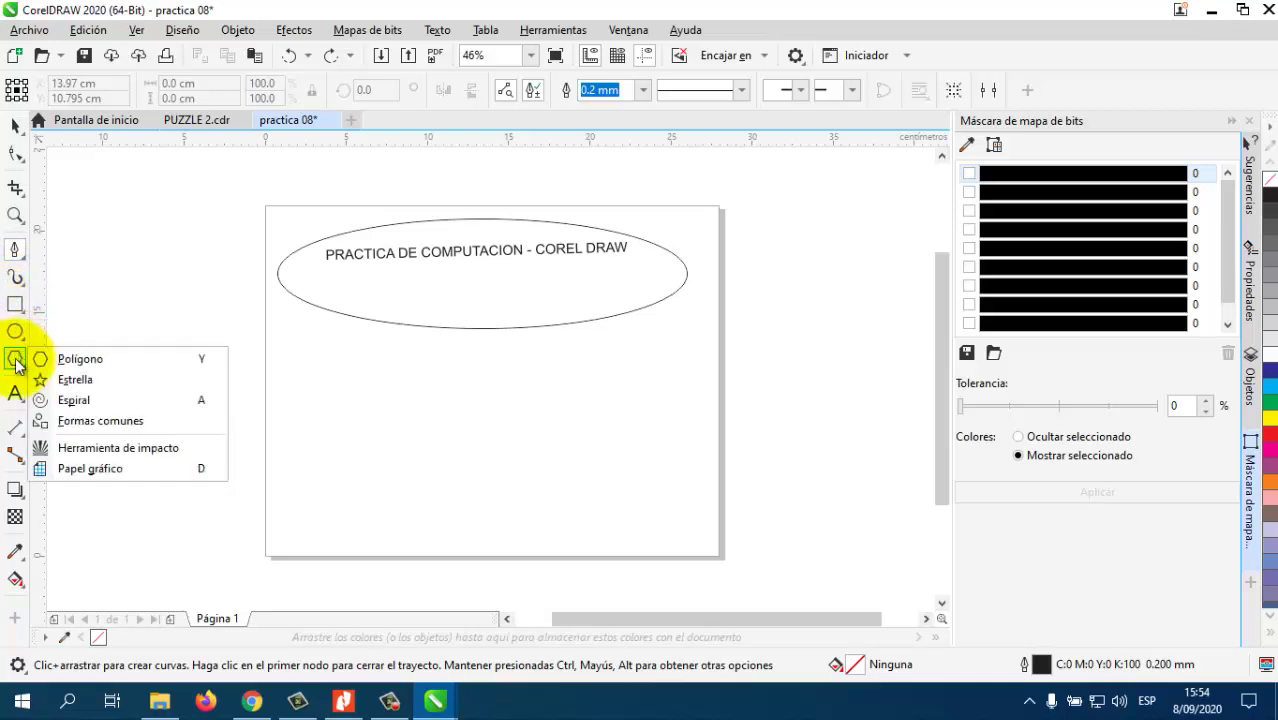
pyautogui.moveTo(15, 430)
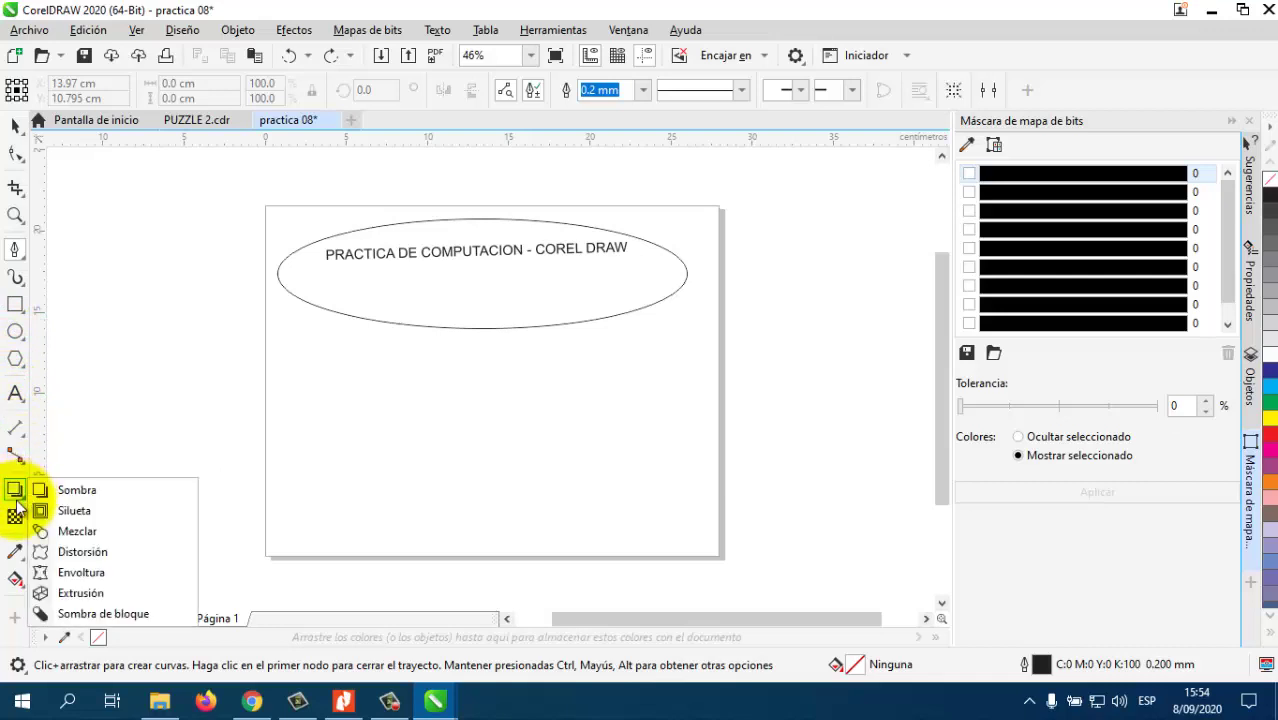
pyautogui.moveTo(15, 551)
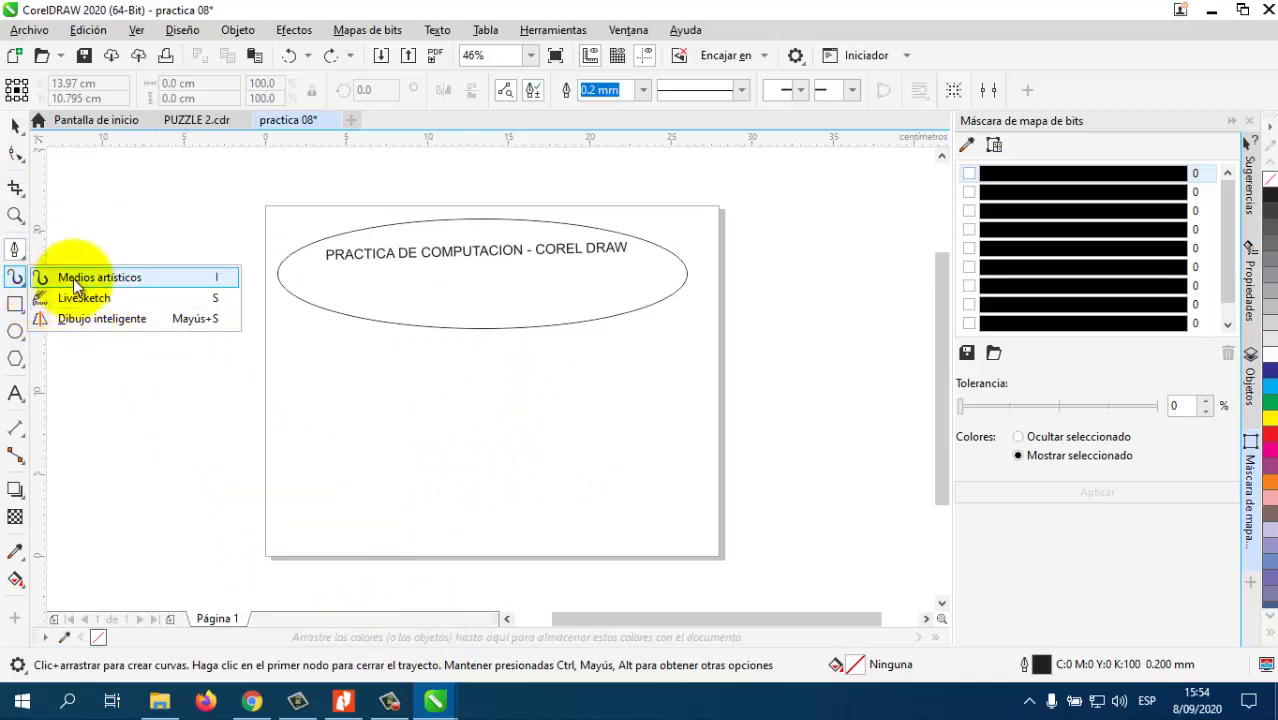
# Check the reference design, try an arched Artistic Media brush stroke in the Artísticos category below the ellipse, and undo it.
pyautogui.click(15, 277)
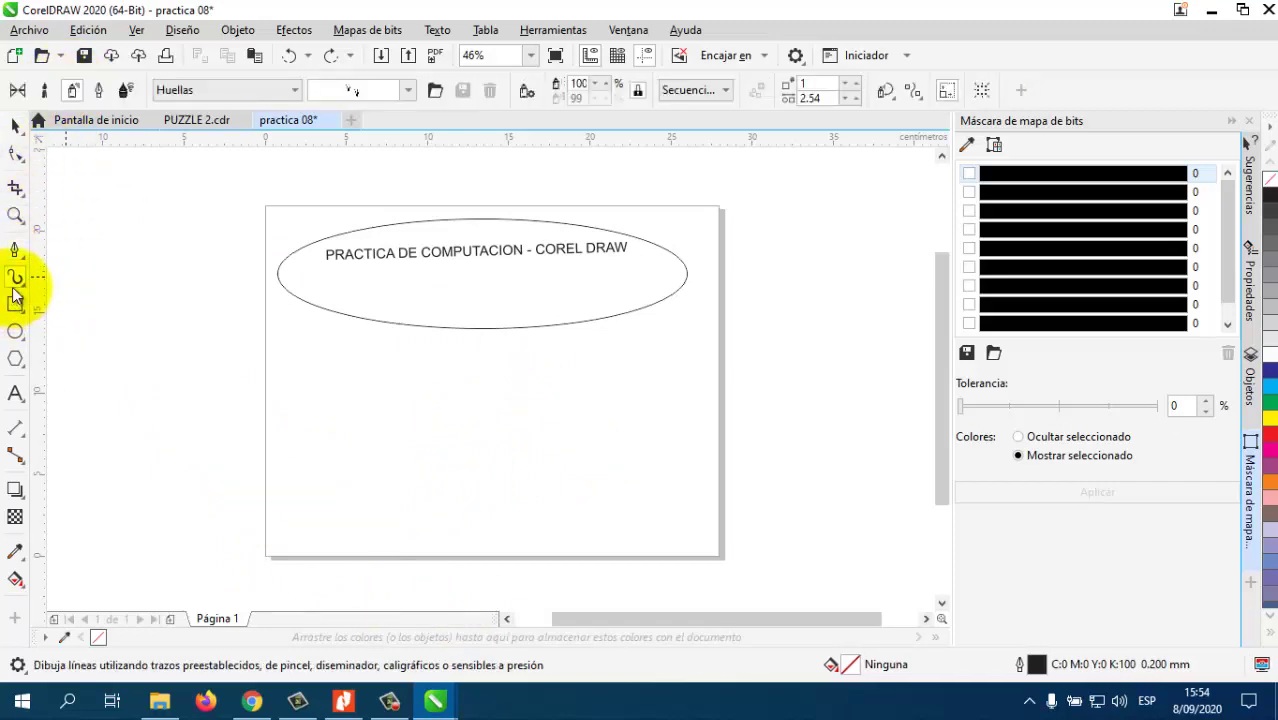
pyautogui.click(52, 91)
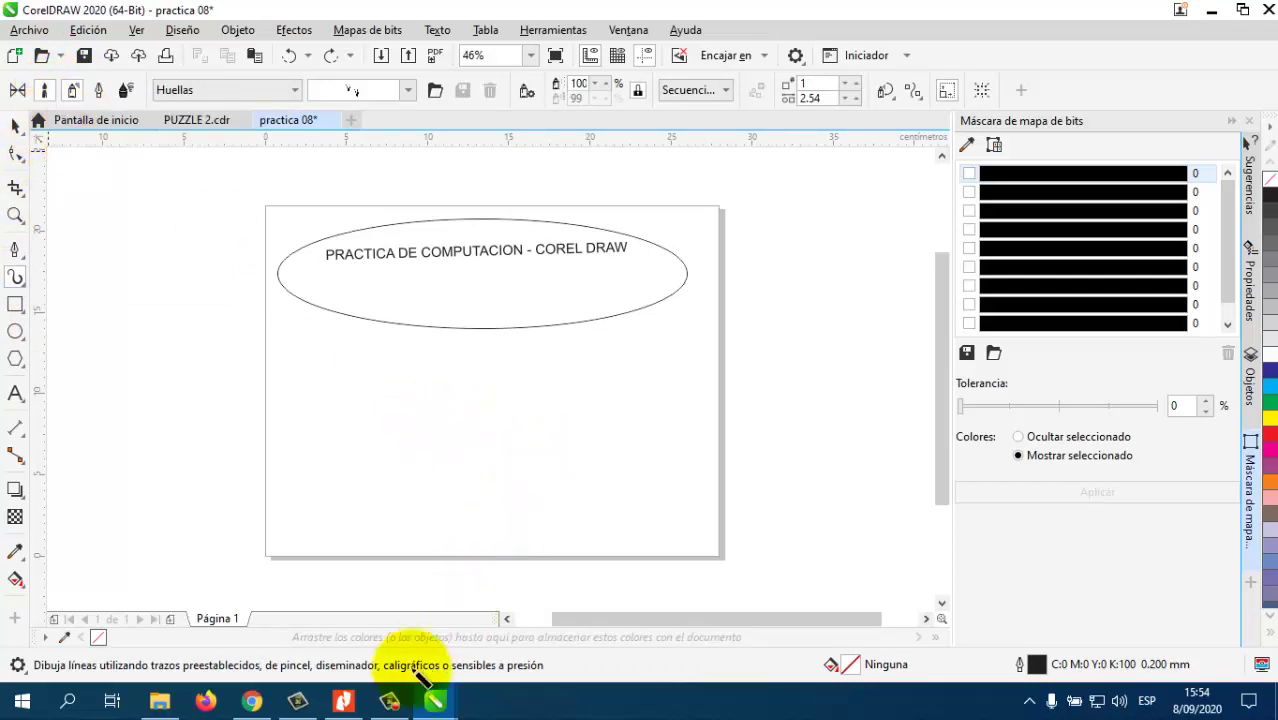
pyautogui.click(345, 705)
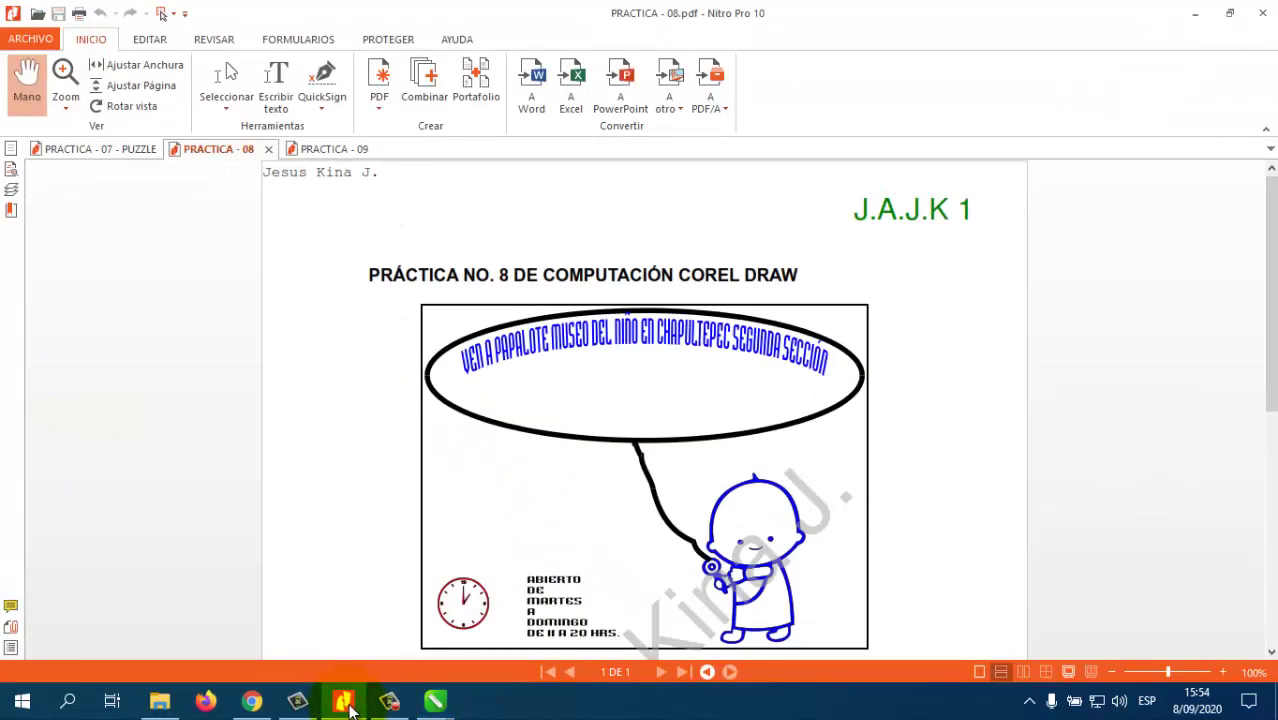
pyautogui.click(349, 705)
pyautogui.moveTo(556, 436)
pyautogui.mouseDown()
pyautogui.moveTo(602, 365)
pyautogui.moveTo(648, 389)
pyautogui.moveTo(656, 456)
pyautogui.mouseUp()
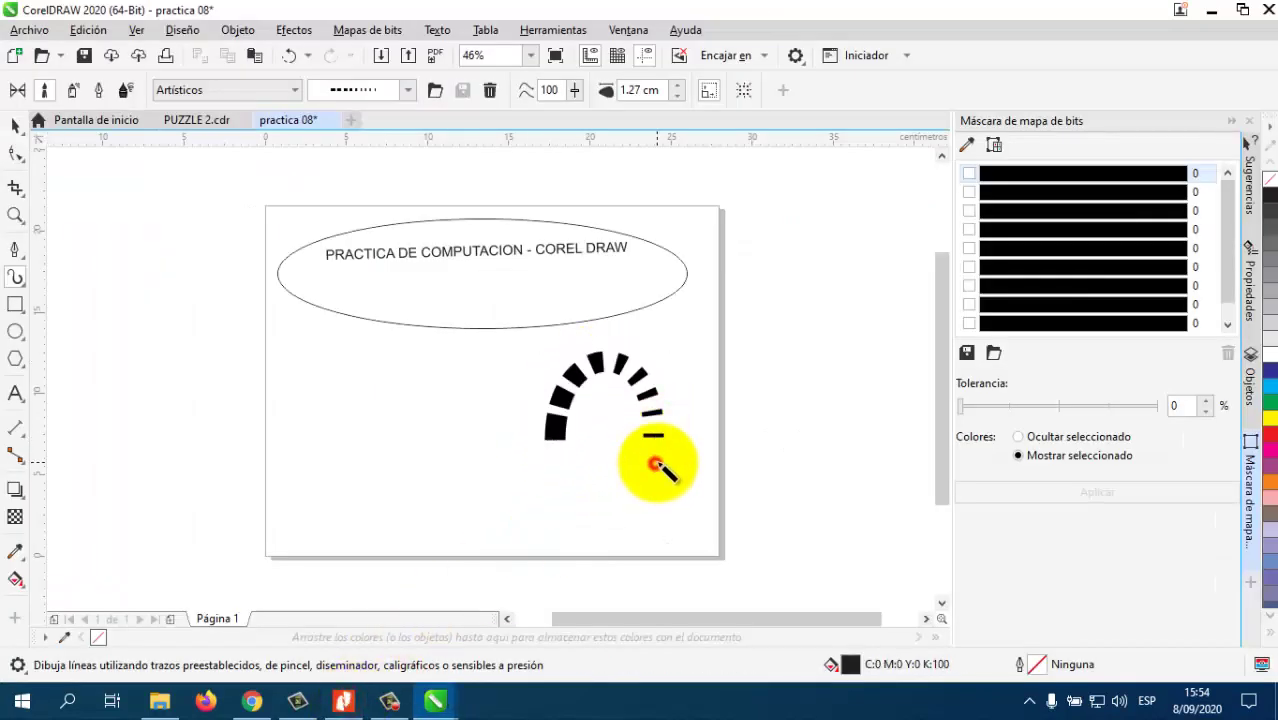
pyautogui.hotkey('ctrl', 'z')
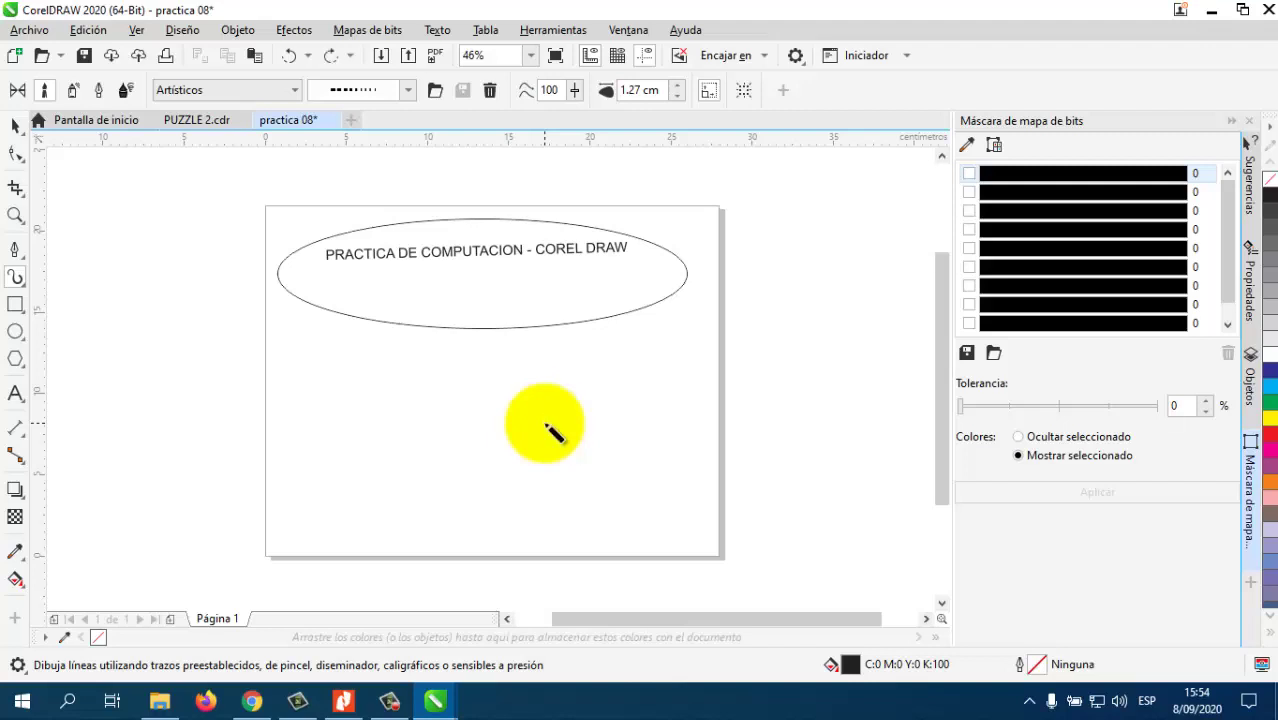
# Set the Artistic Media brush category to Caligrafía and browse its available strokes.
pyautogui.click(411, 92)
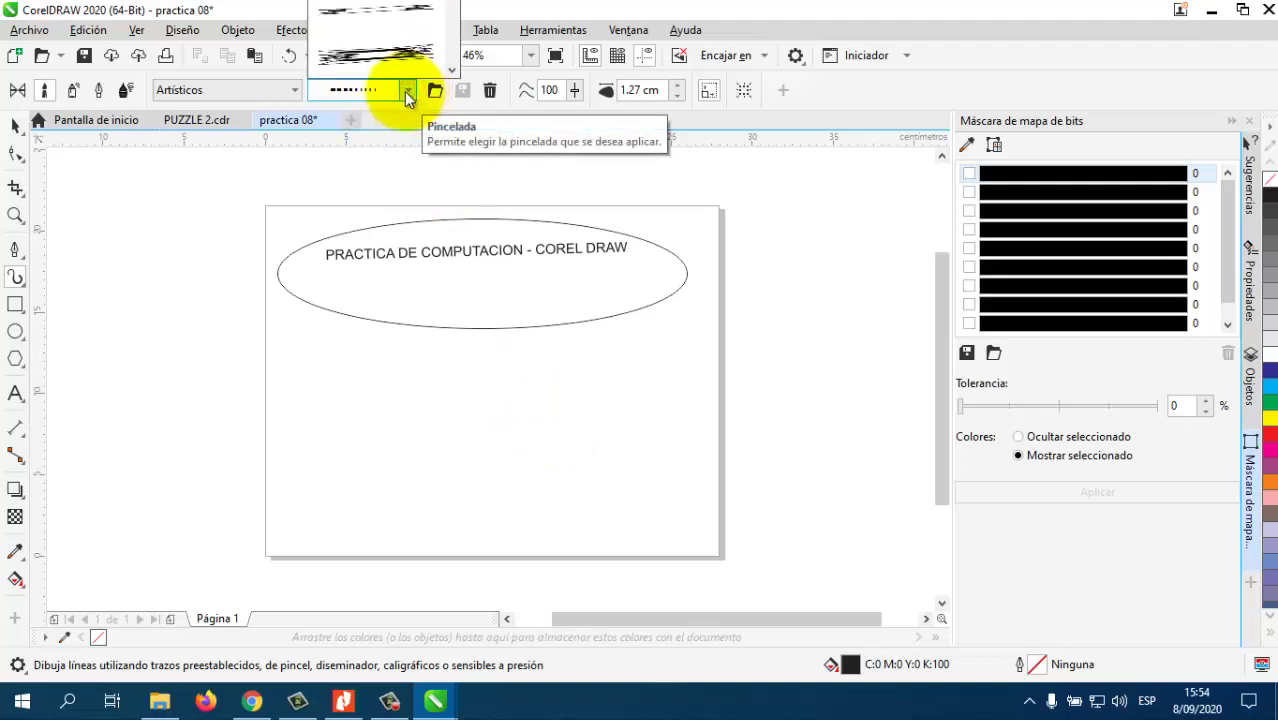
pyautogui.click(294, 91)
pyautogui.click(294, 91)
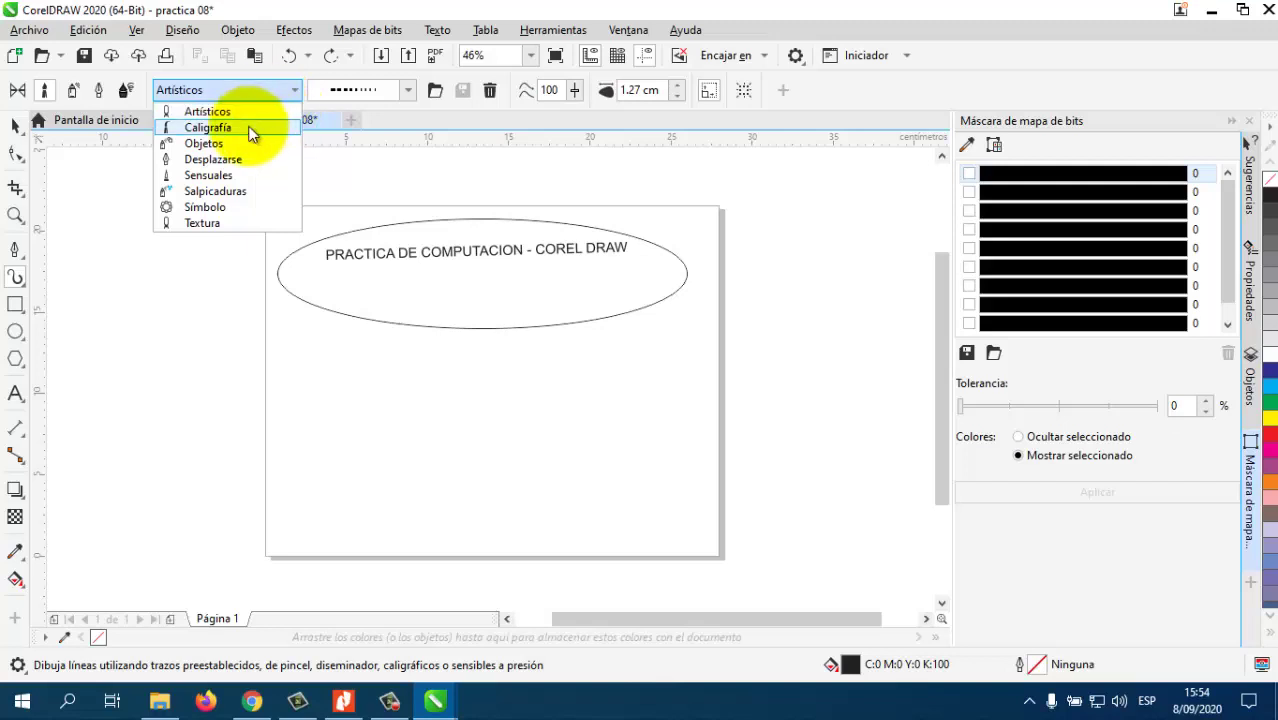
pyautogui.click(248, 126)
pyautogui.click(406, 91)
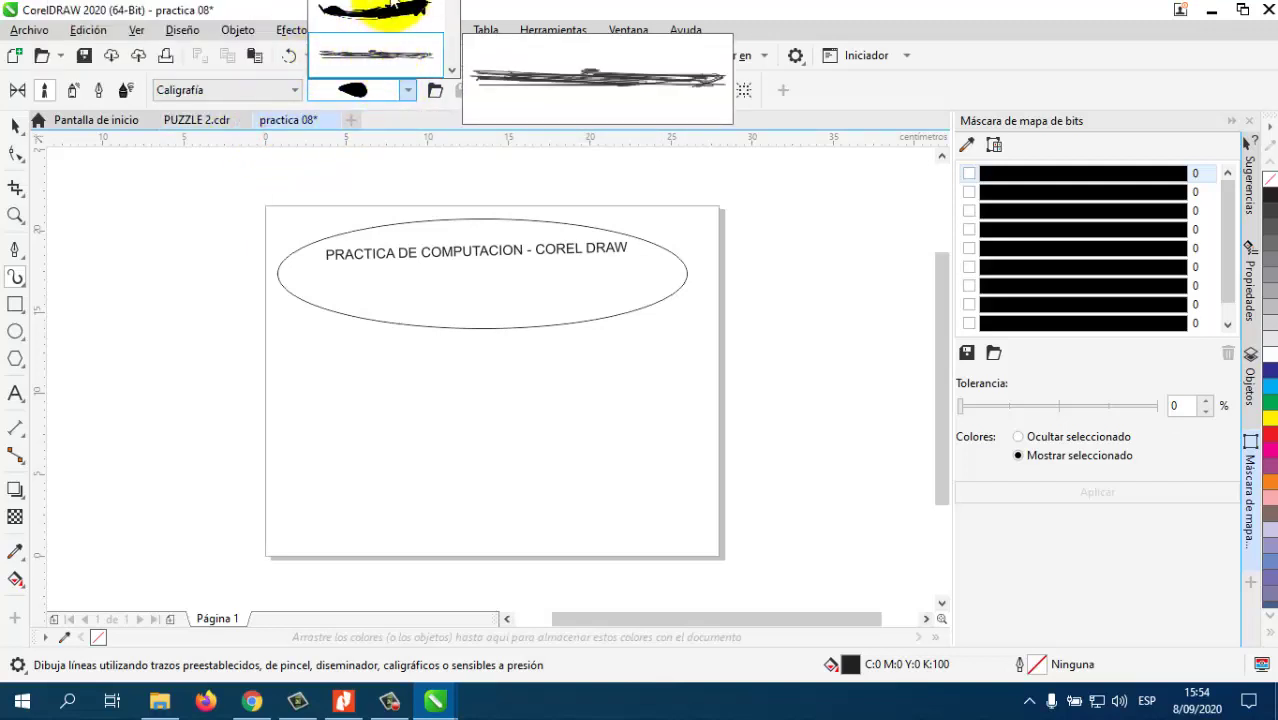
# Try a short freehand stroke below the ellipse in the Artistic Media preset mode and undo it.
pyautogui.click(20, 94)
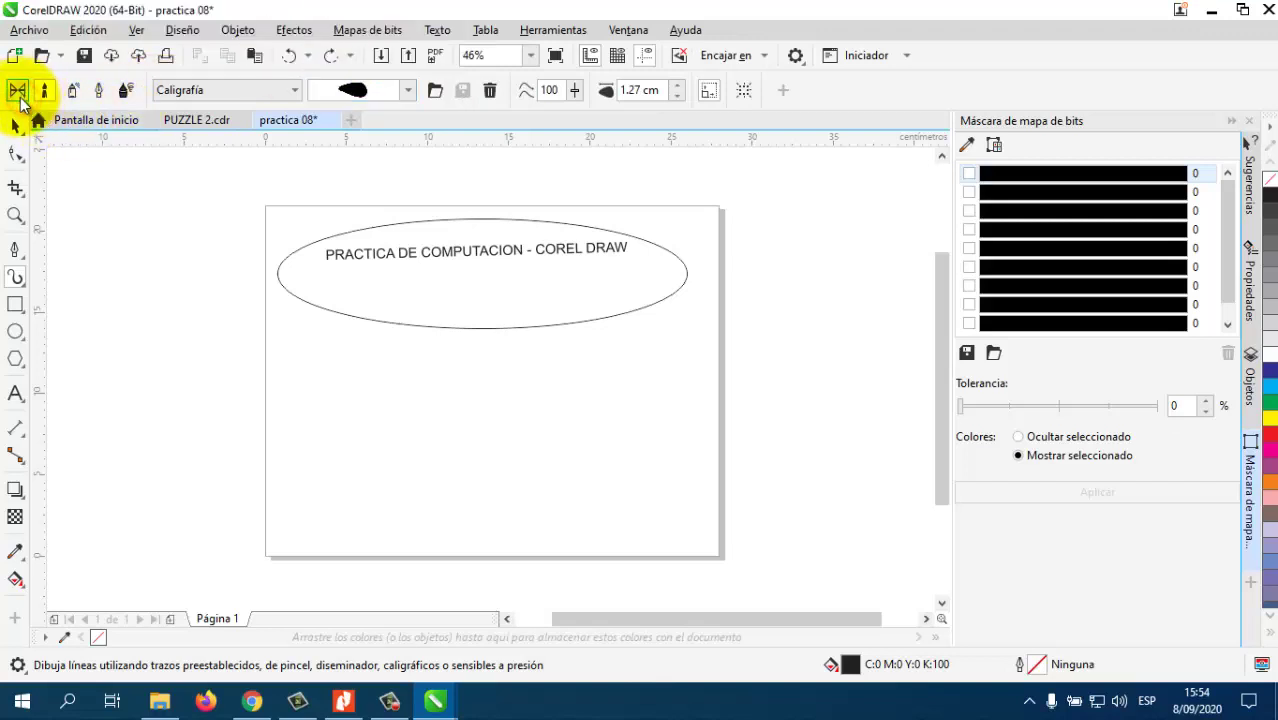
pyautogui.click(18, 92)
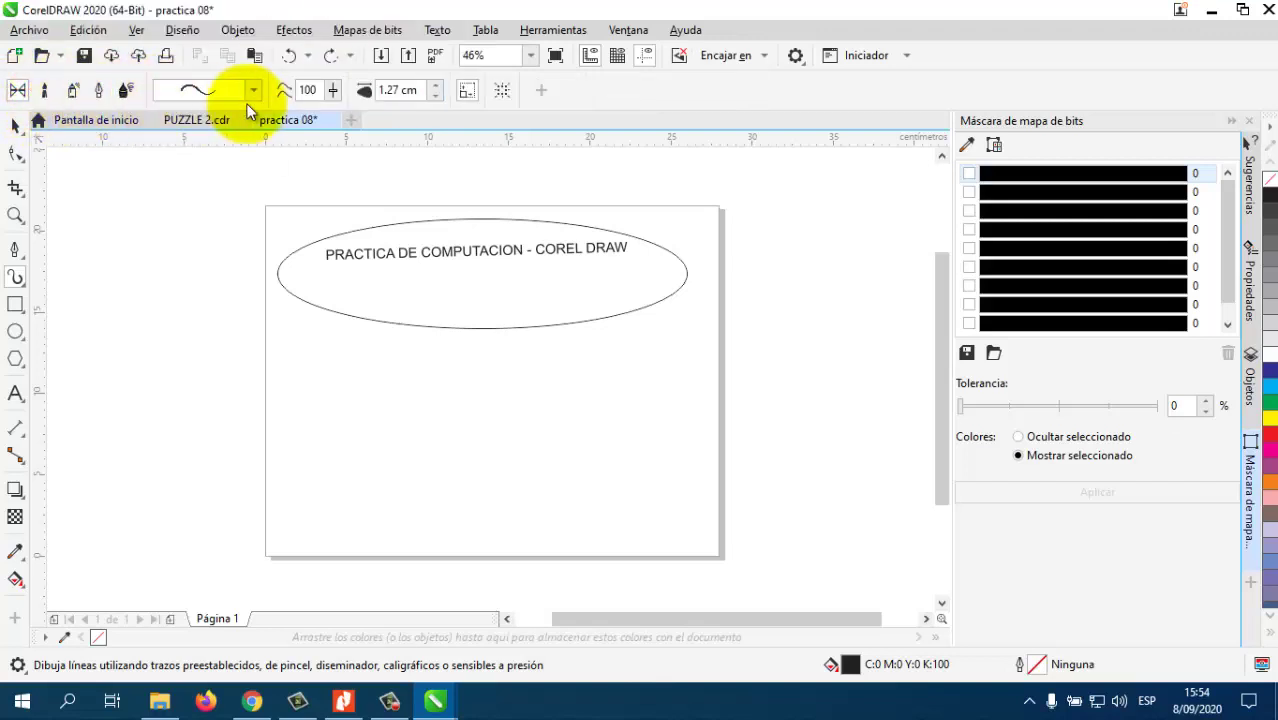
pyautogui.moveTo(430, 370); pyautogui.dragTo(480, 420)
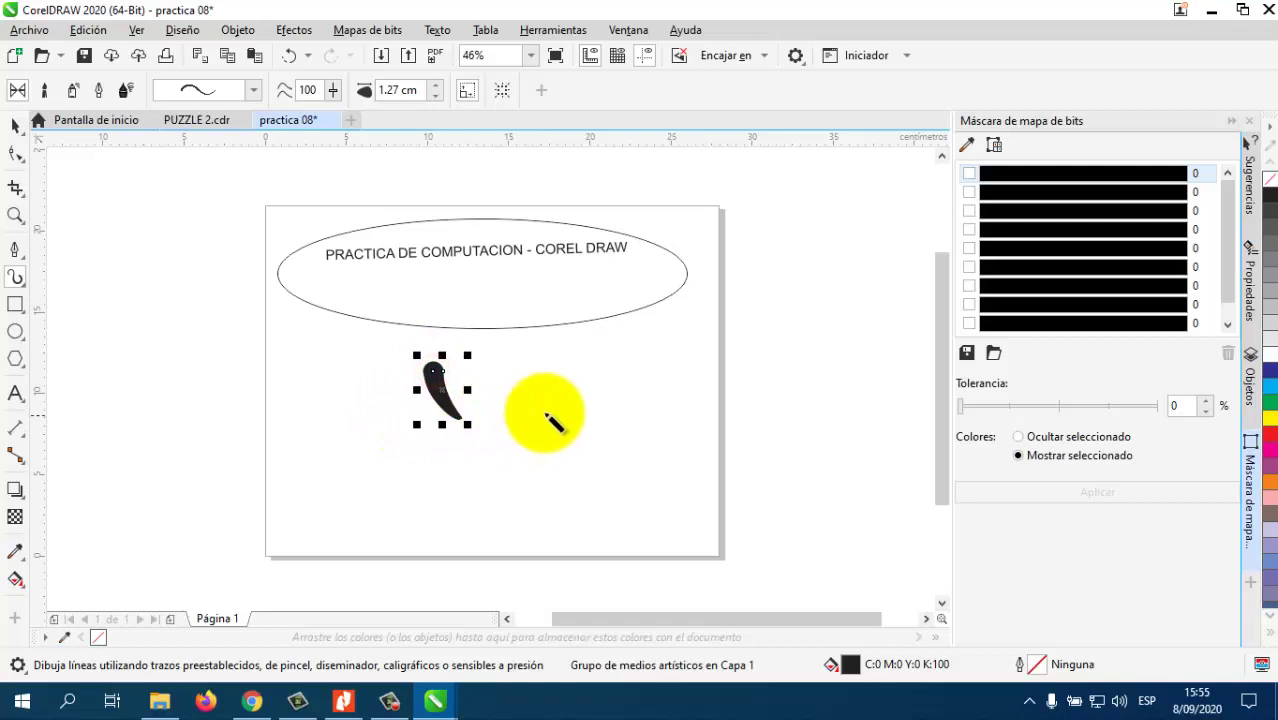
pyautogui.hotkey('ctrl', 'z')
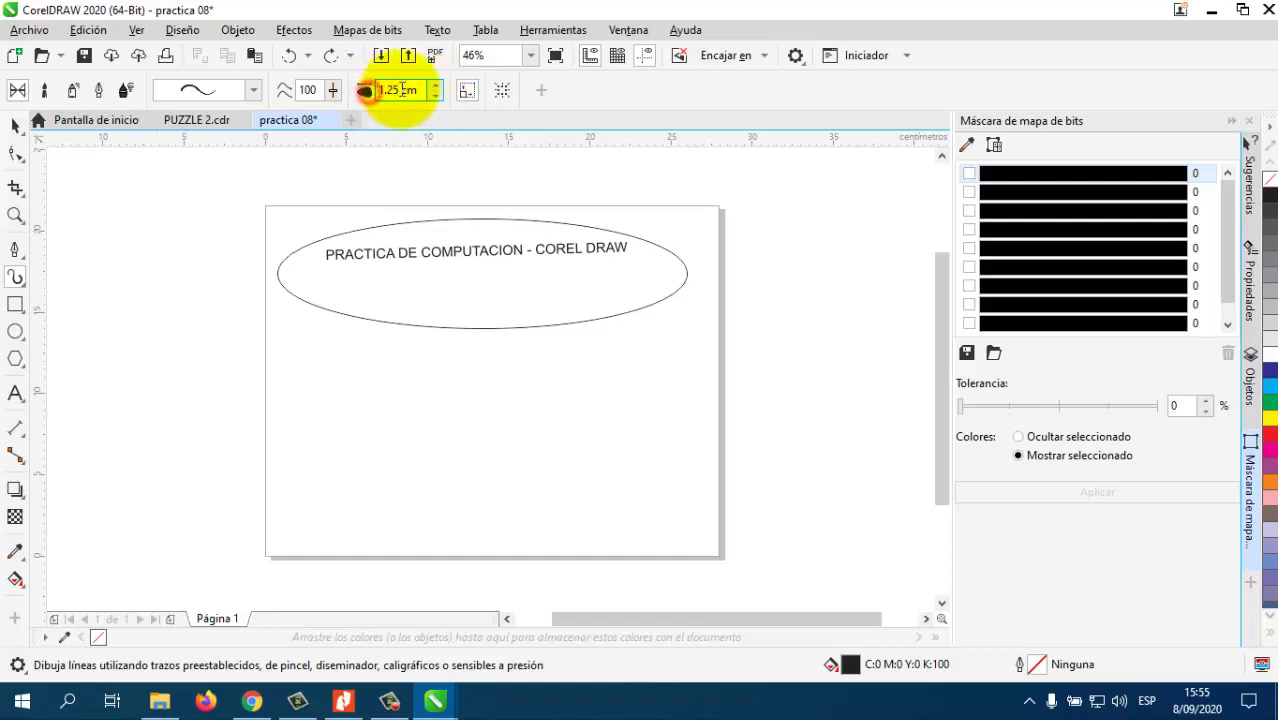
# Set the preset stroke width to 1 cm and draw several freehand test strokes below the ellipse.
pyautogui.moveTo(420, 88); pyautogui.dragTo(372, 92)
pyautogui.write('1')
pyautogui.click(418, 307)
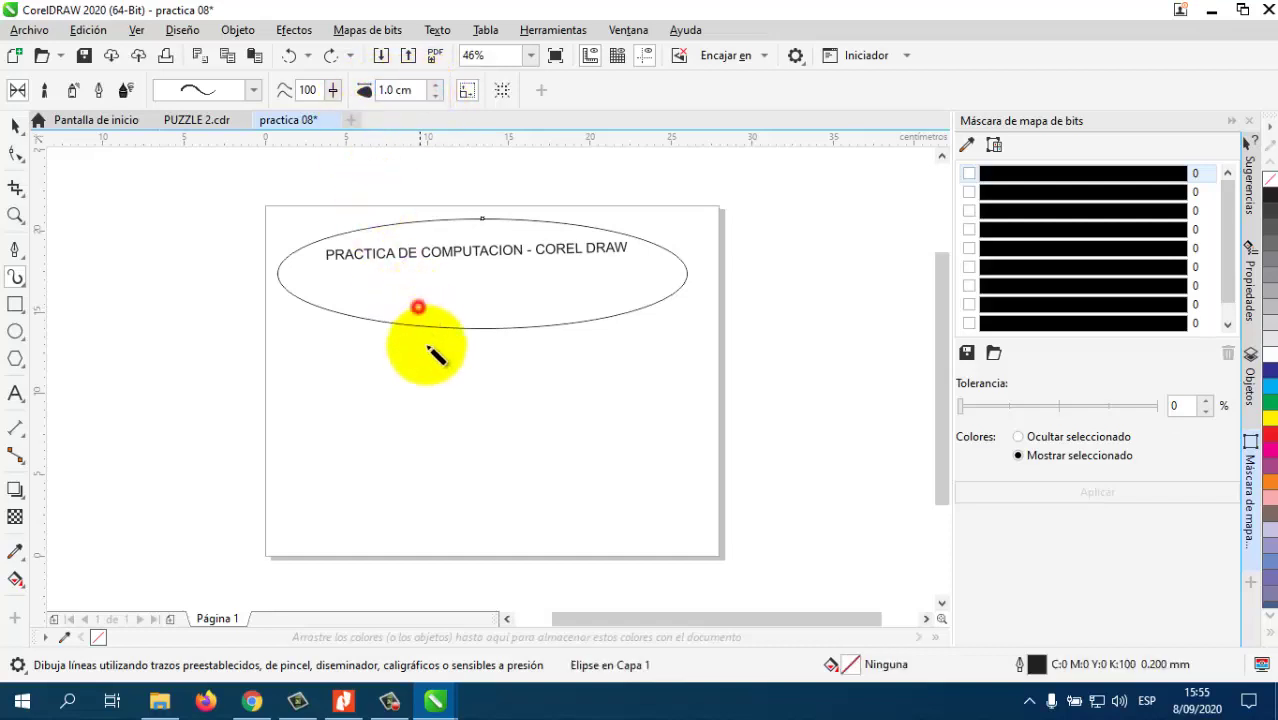
pyautogui.moveTo(424, 384); pyautogui.dragTo(478, 419)
pyautogui.moveTo(562, 442)
pyautogui.mouseDown()
pyautogui.moveTo(542, 362)
pyautogui.moveTo(498, 393)
pyautogui.moveTo(502, 420)
pyautogui.moveTo(481, 443)
pyautogui.moveTo(550, 472)
pyautogui.mouseUp()
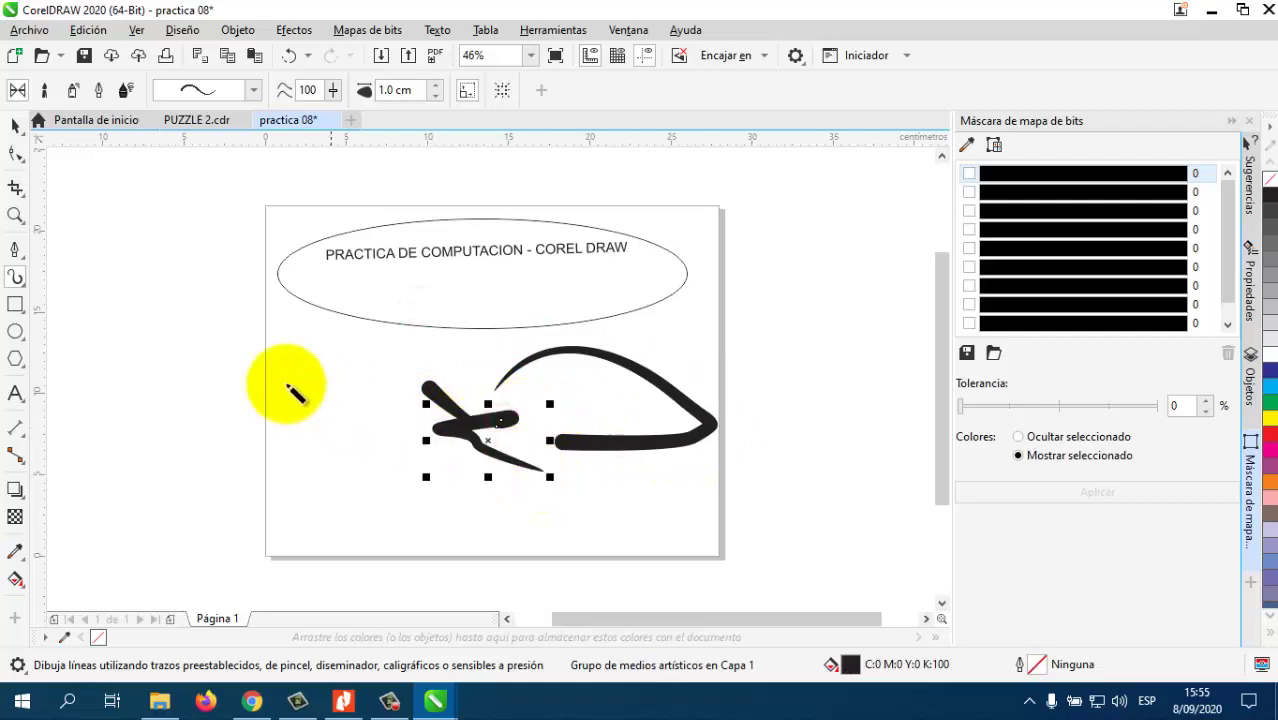
# Delete all the freehand test strokes below the ellipse.
pyautogui.click(15, 125)
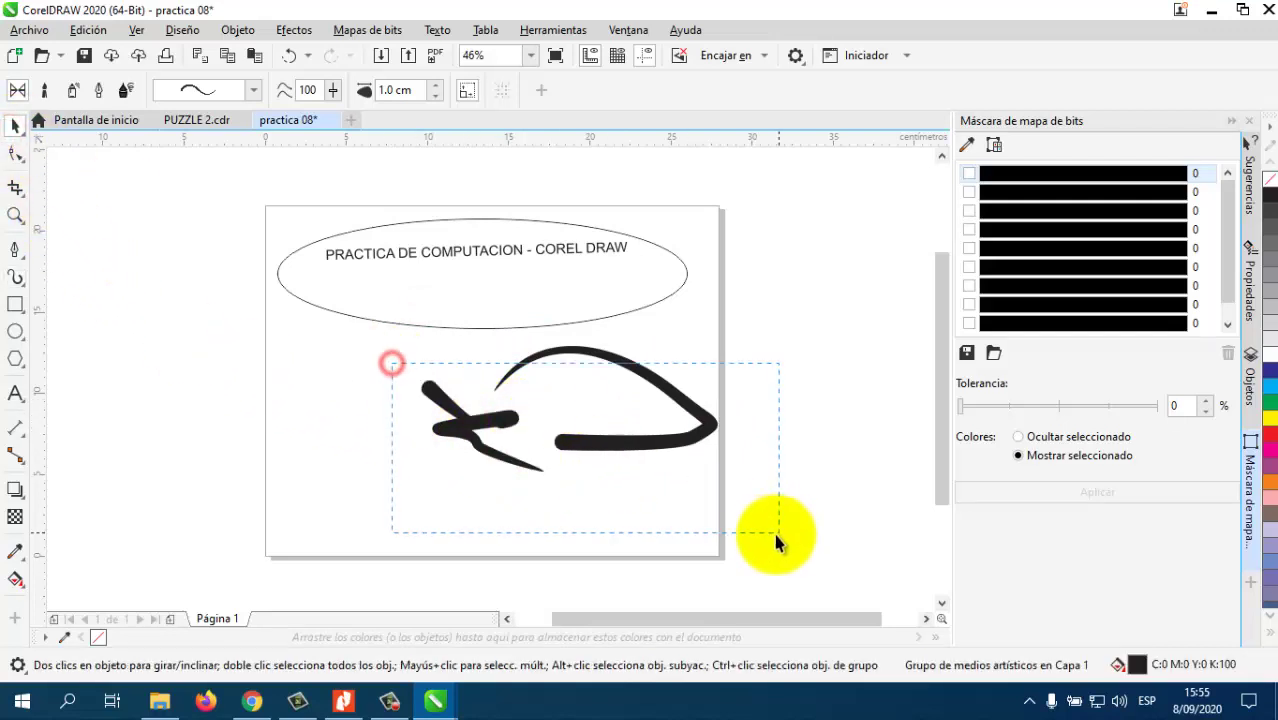
pyautogui.moveTo(777, 538); pyautogui.dragTo(763, 527)
pyautogui.press('Delete')
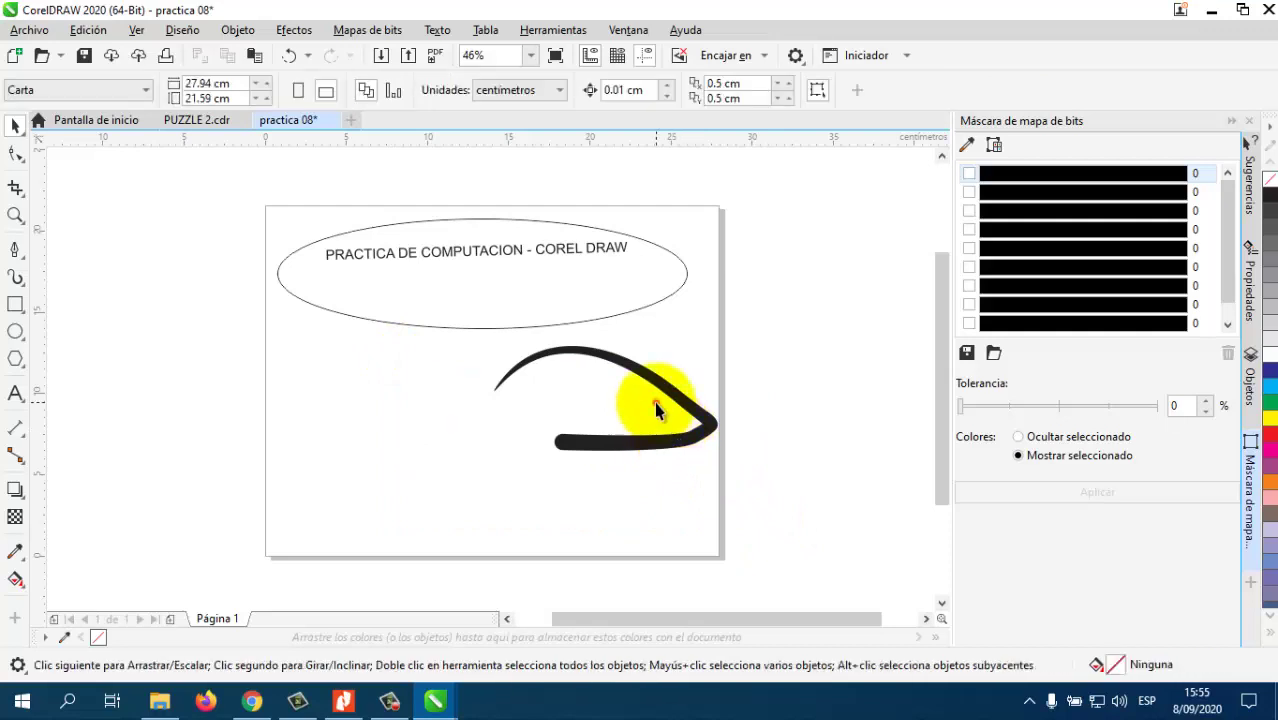
pyautogui.click(652, 398)
pyautogui.press('Delete')
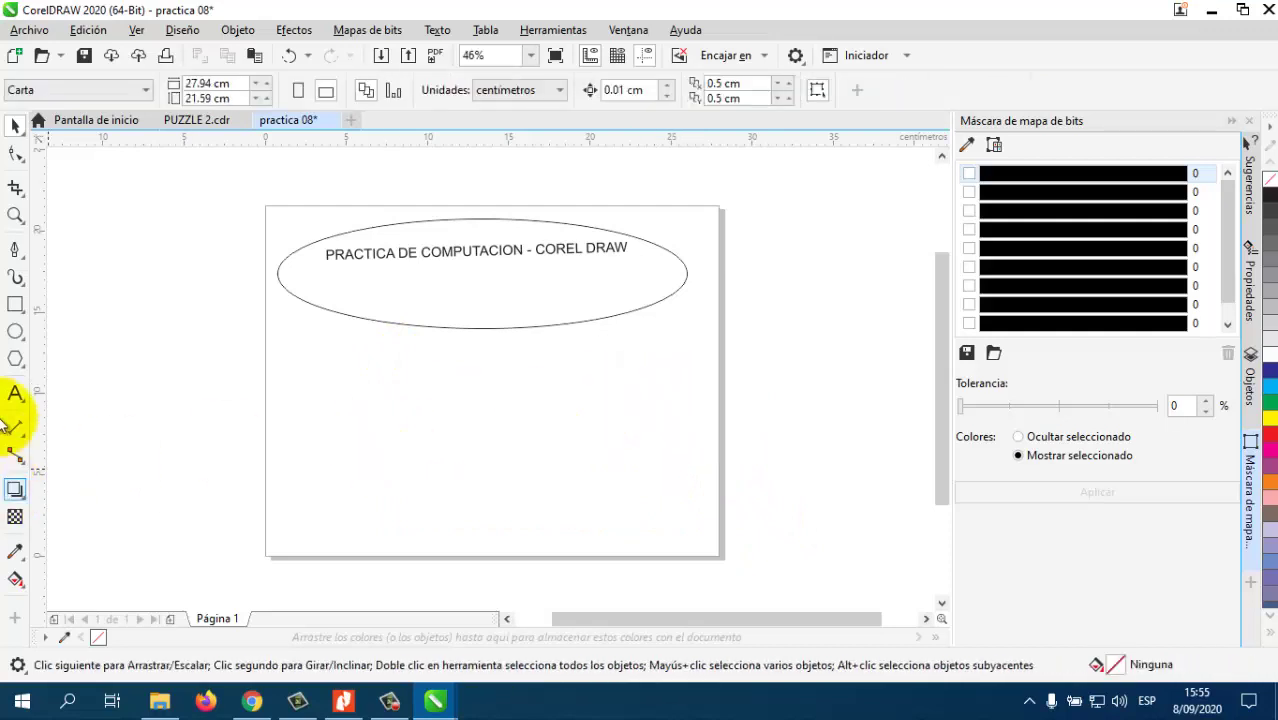
# Draw a hook-shaped curve about 4.3 cm wide and 8.7 cm high below the ellipse with the Pen tool (Pluma).
pyautogui.click(20, 255)
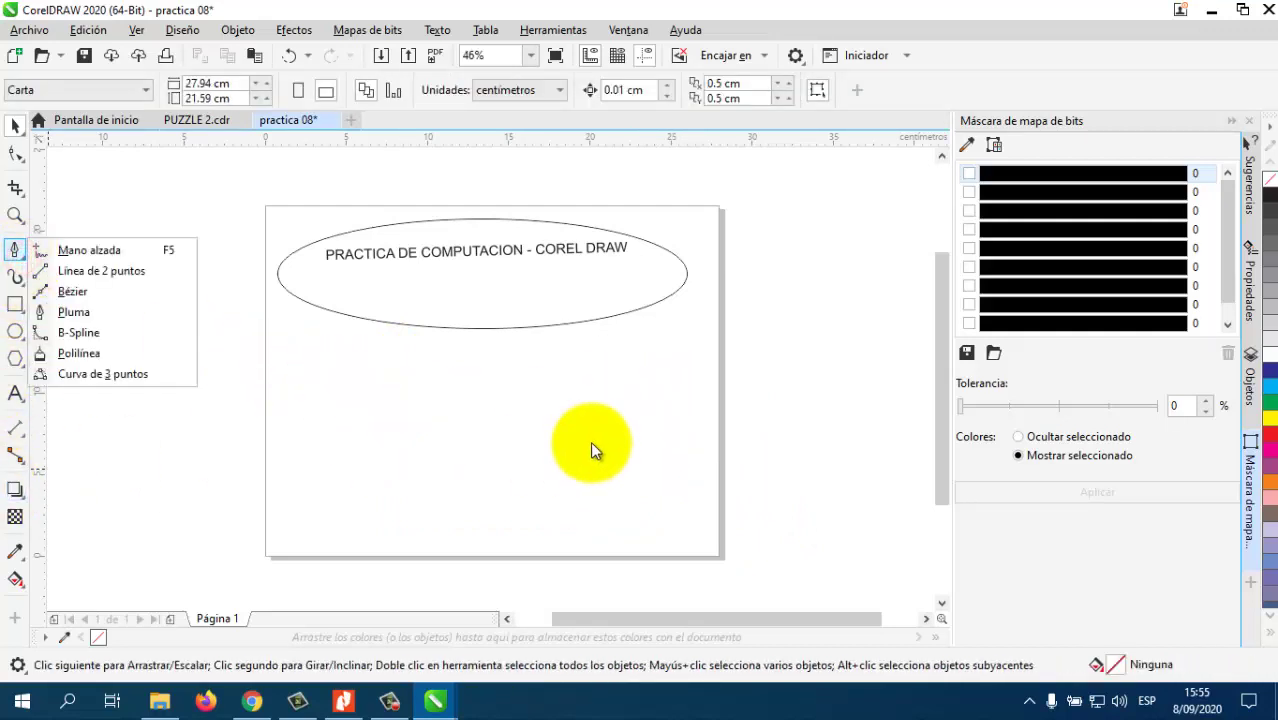
pyautogui.click(650, 397)
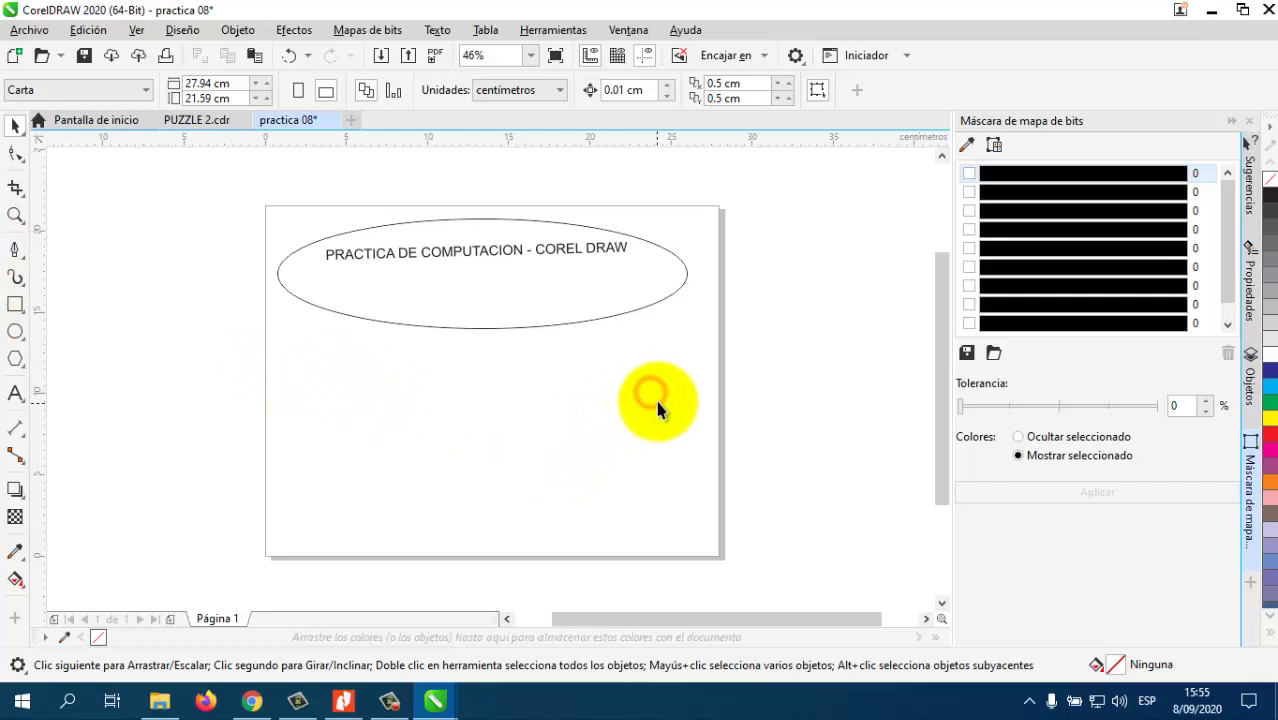
pyautogui.click(20, 258)
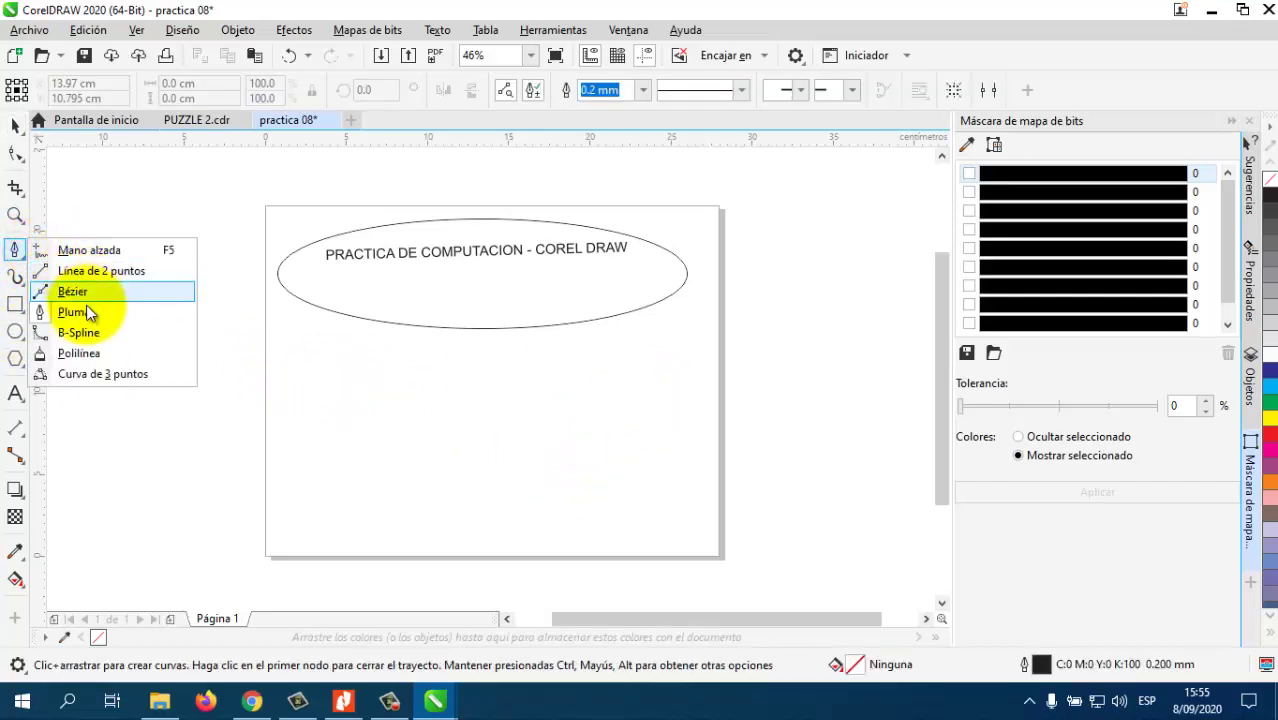
pyautogui.click(88, 313)
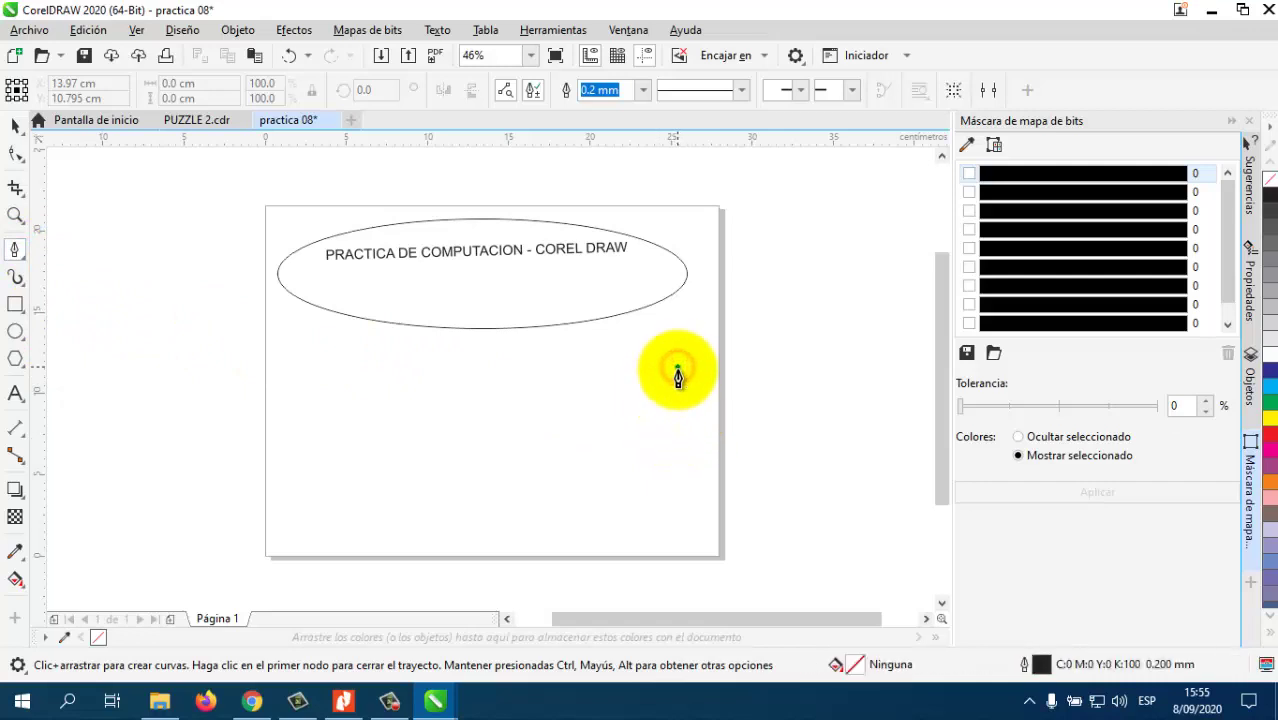
pyautogui.moveTo(678, 380); pyautogui.dragTo(610, 458)
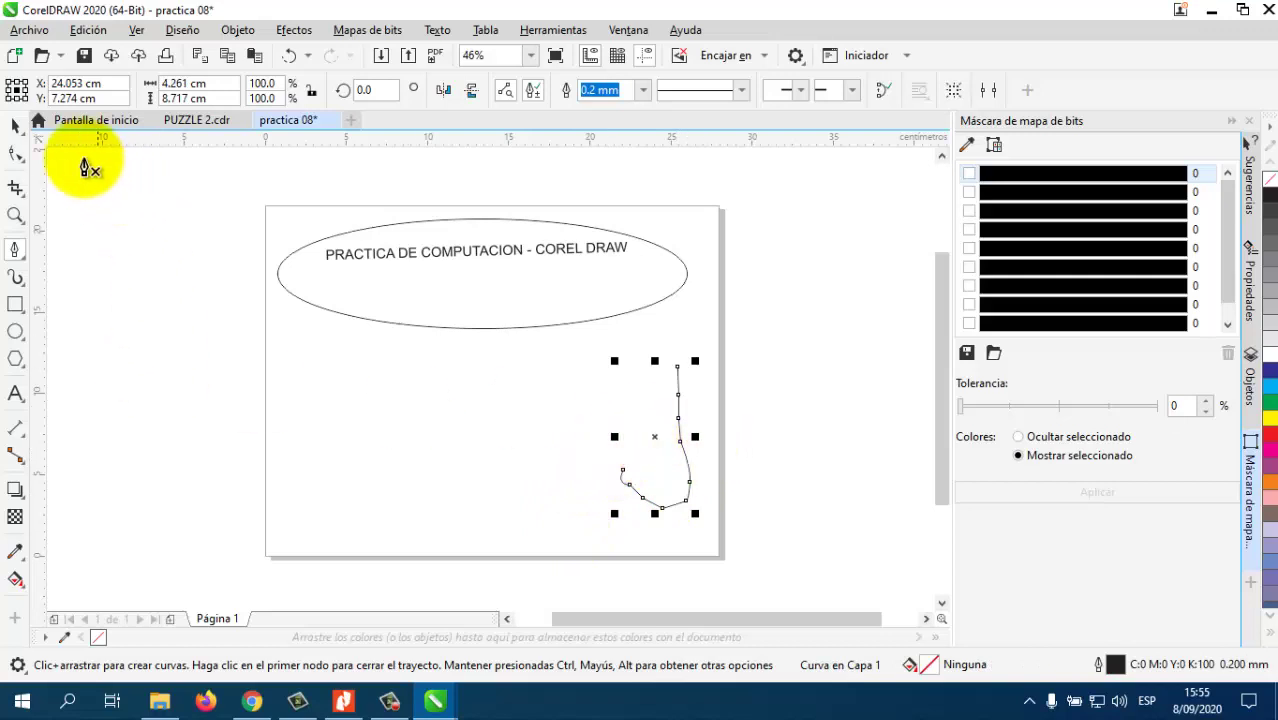
# Select the hook-shaped pen curve below the ellipse and delete it.
pyautogui.click(15, 125)
pyautogui.click(658, 425)
pyautogui.click(678, 448)
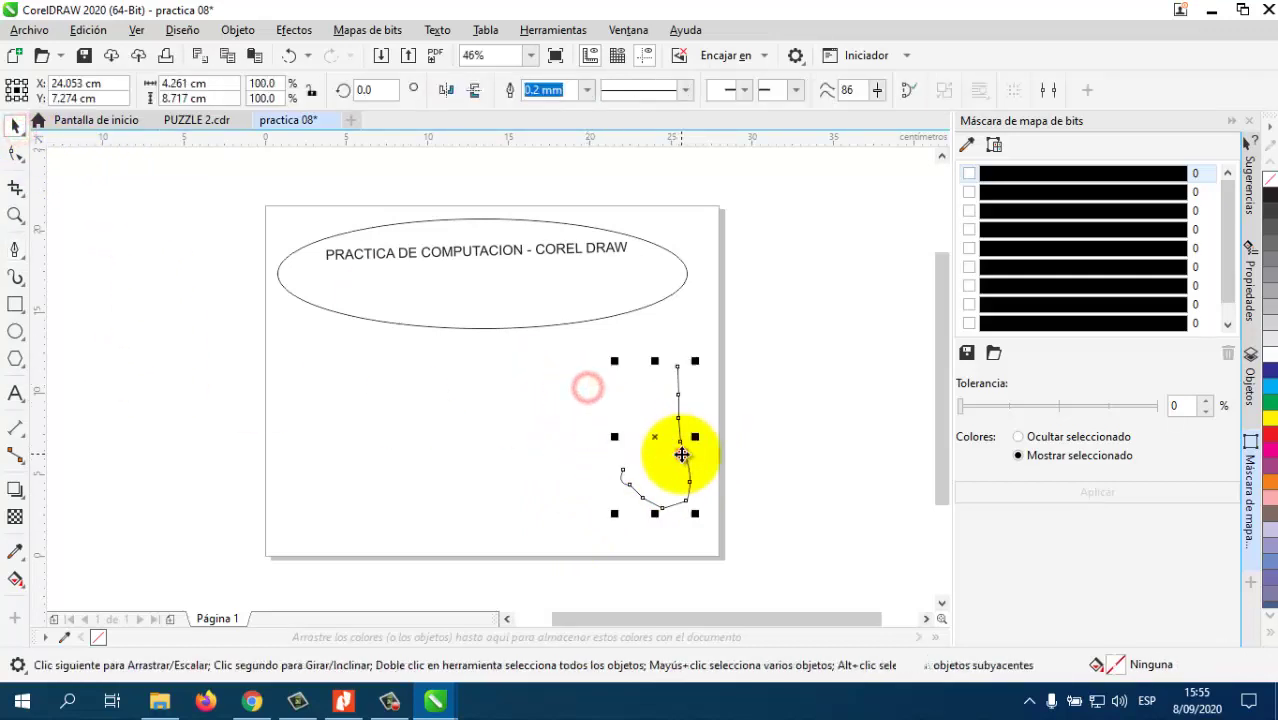
pyautogui.click(600, 600)
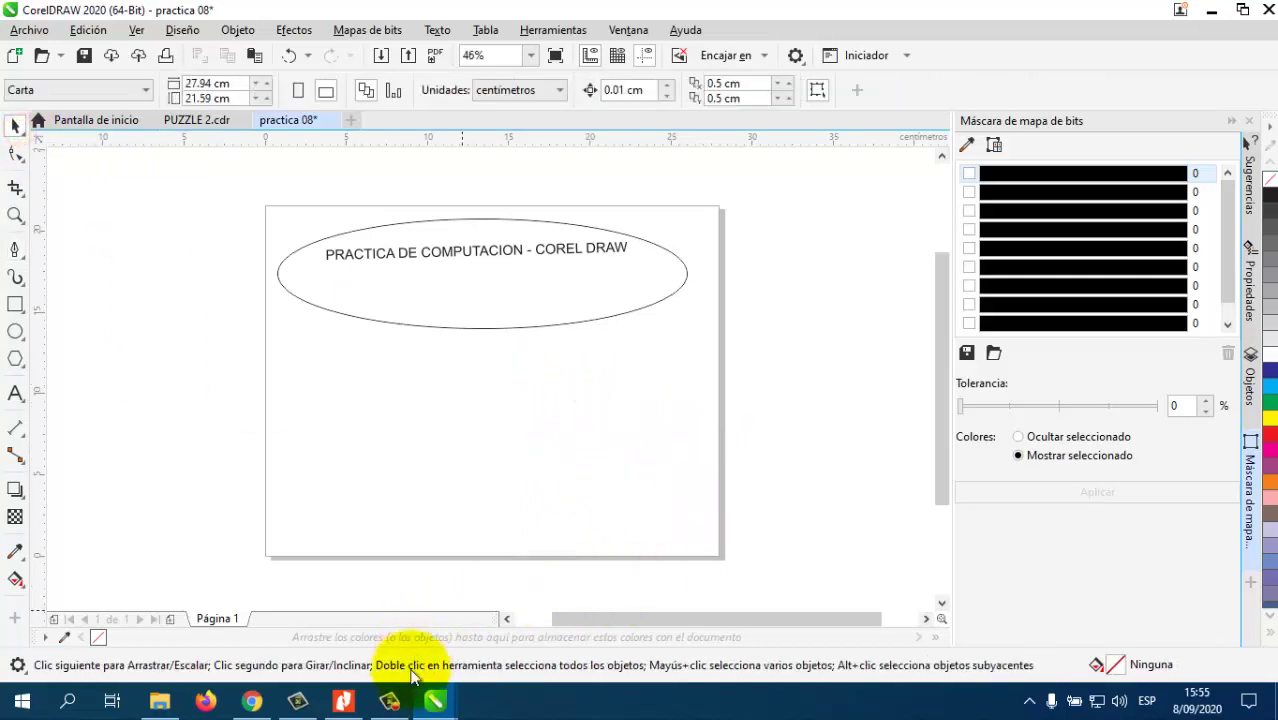
# Check the PRACTICA - 08 reference design in Nitro Pro and return to the practica 08 drawing in CorelDRAW.
pyautogui.click(343, 700)
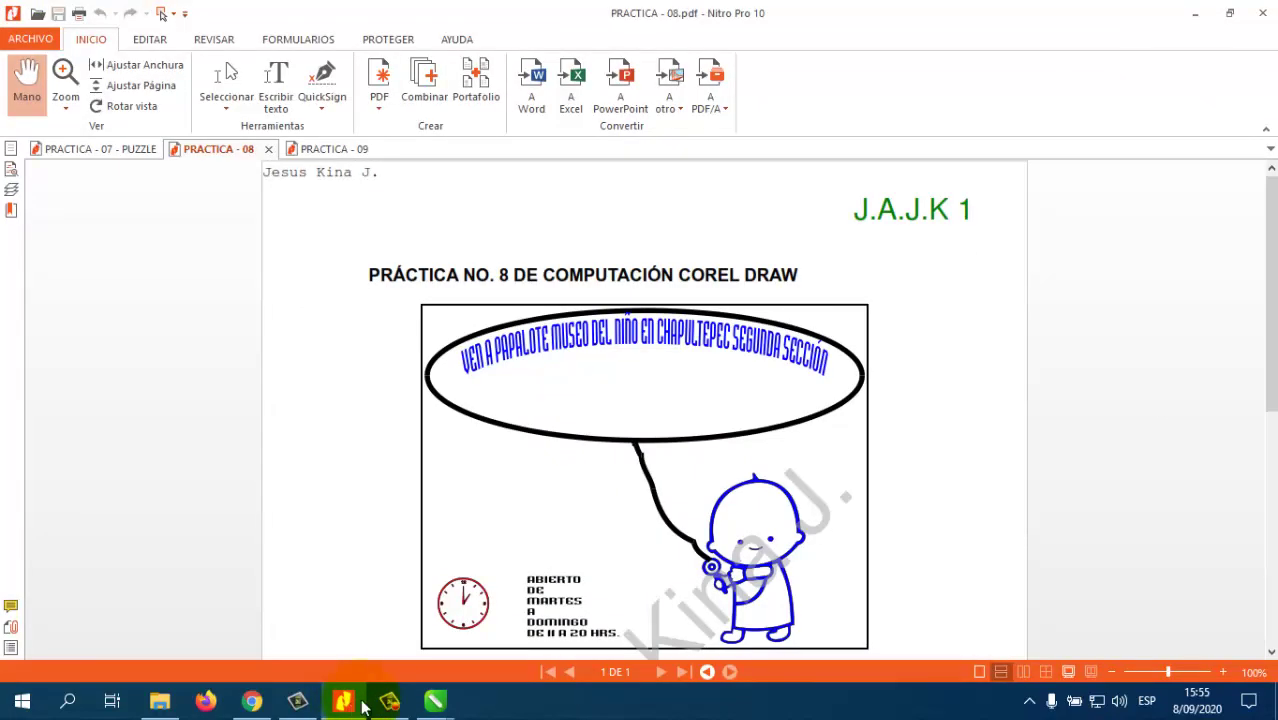
pyautogui.click(257, 705)
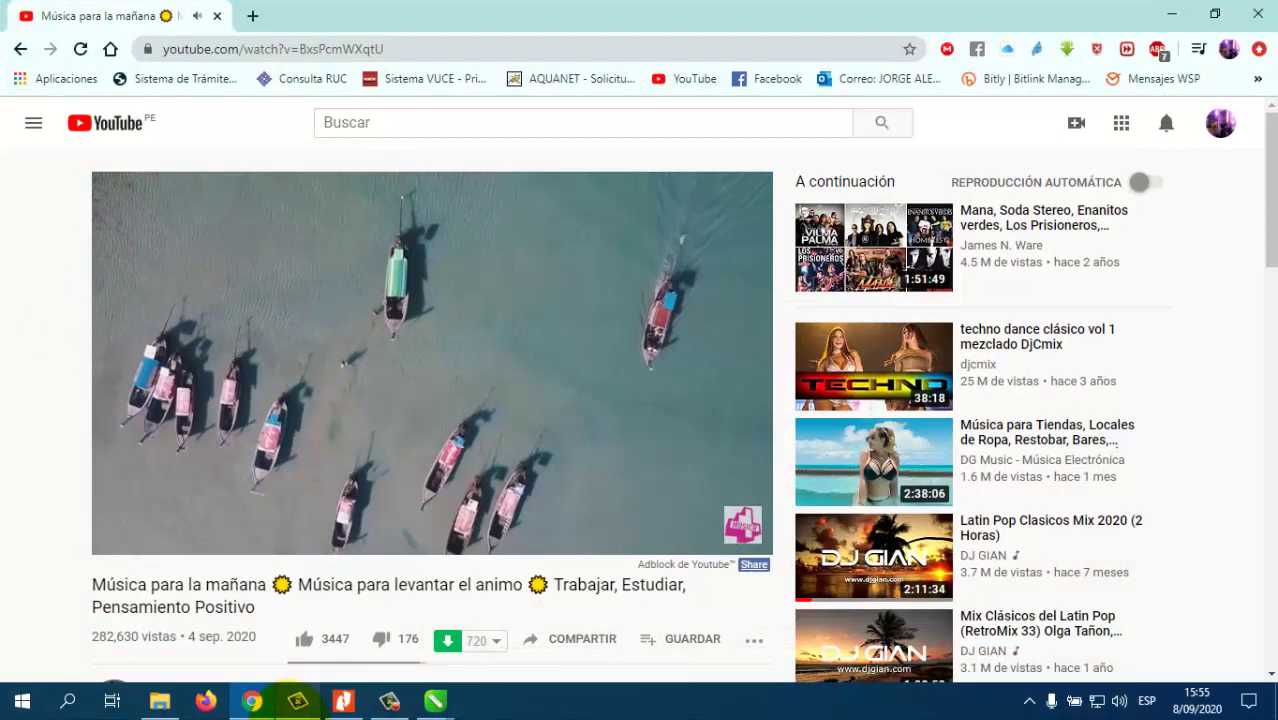
pyautogui.click(340, 700)
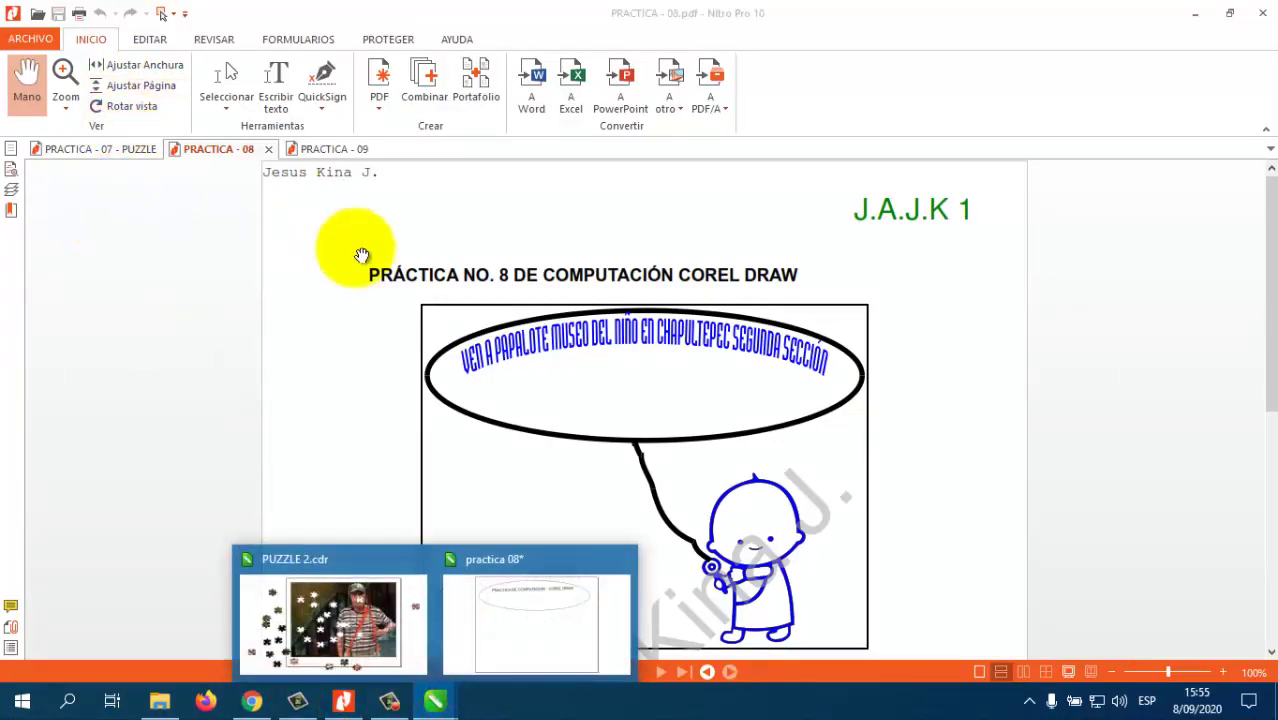
pyautogui.click(497, 610)
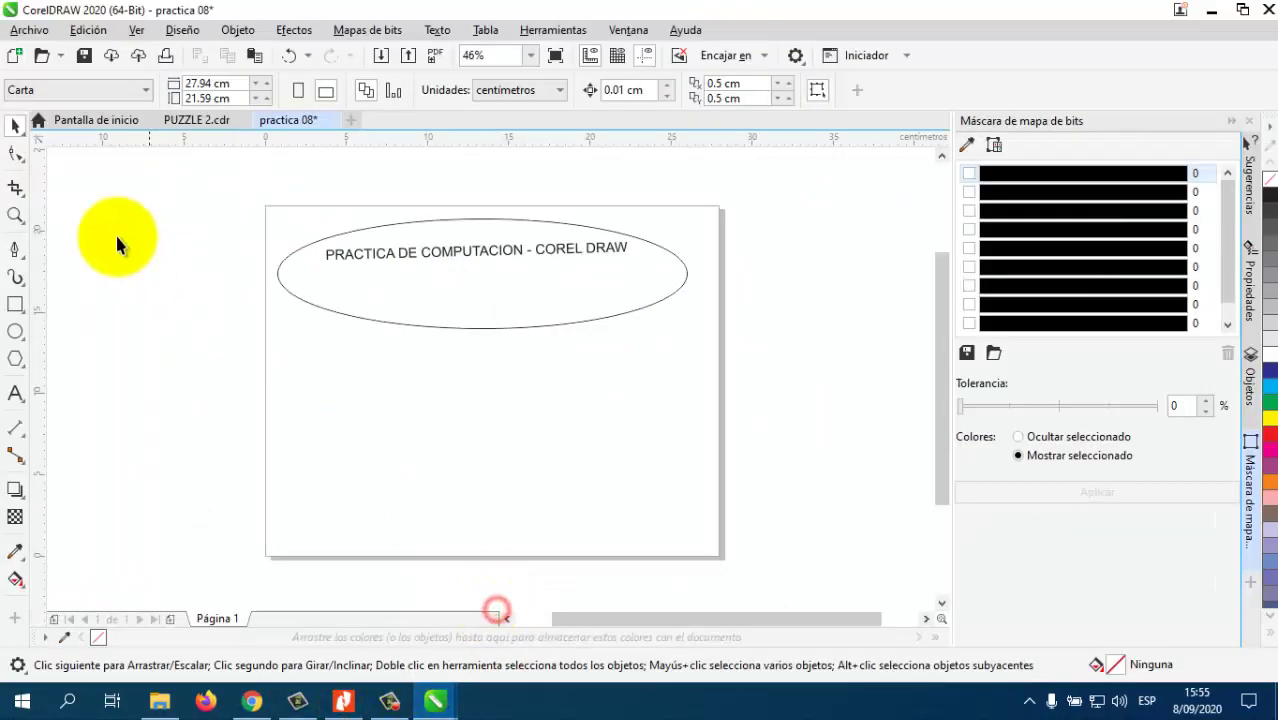
# Draw an open angular arch about 6.1 cm wide and 2.9 cm high below the title ellipse with the Pen tool, and select its upper-left node.
pyautogui.click(15, 249)
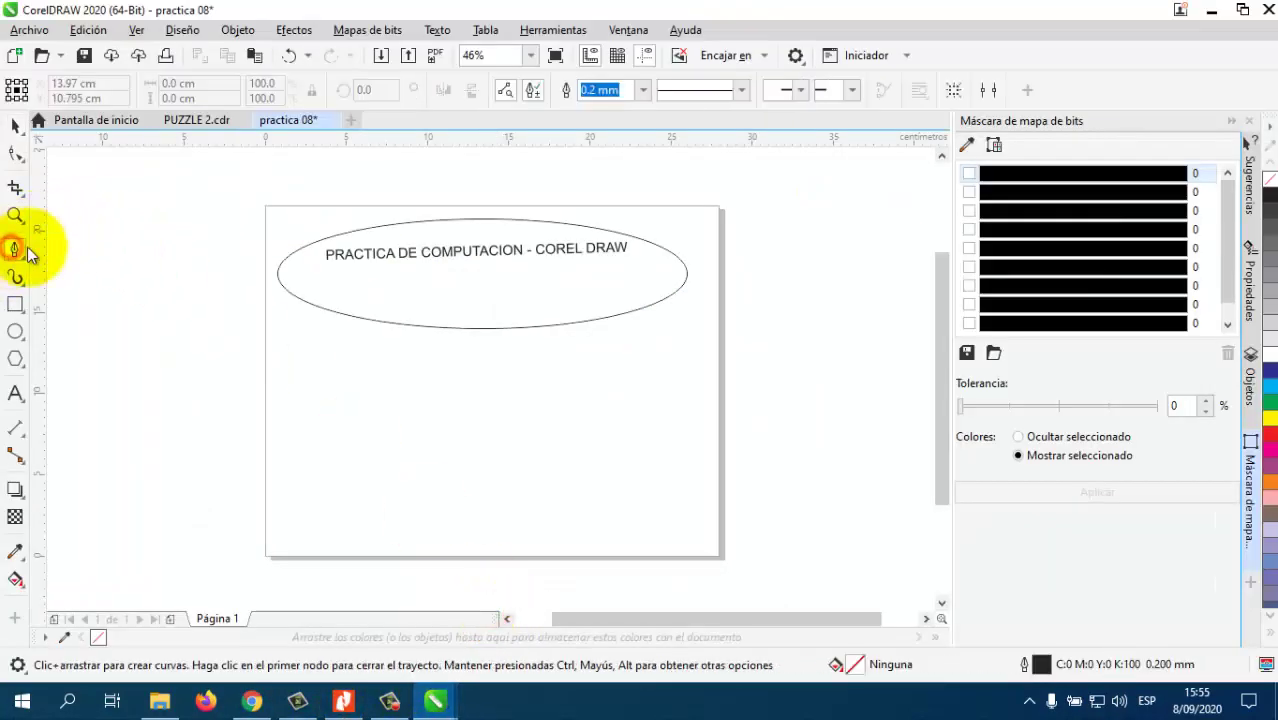
pyautogui.click(577, 416)
pyautogui.moveTo(579, 395); pyautogui.dragTo(597, 372)
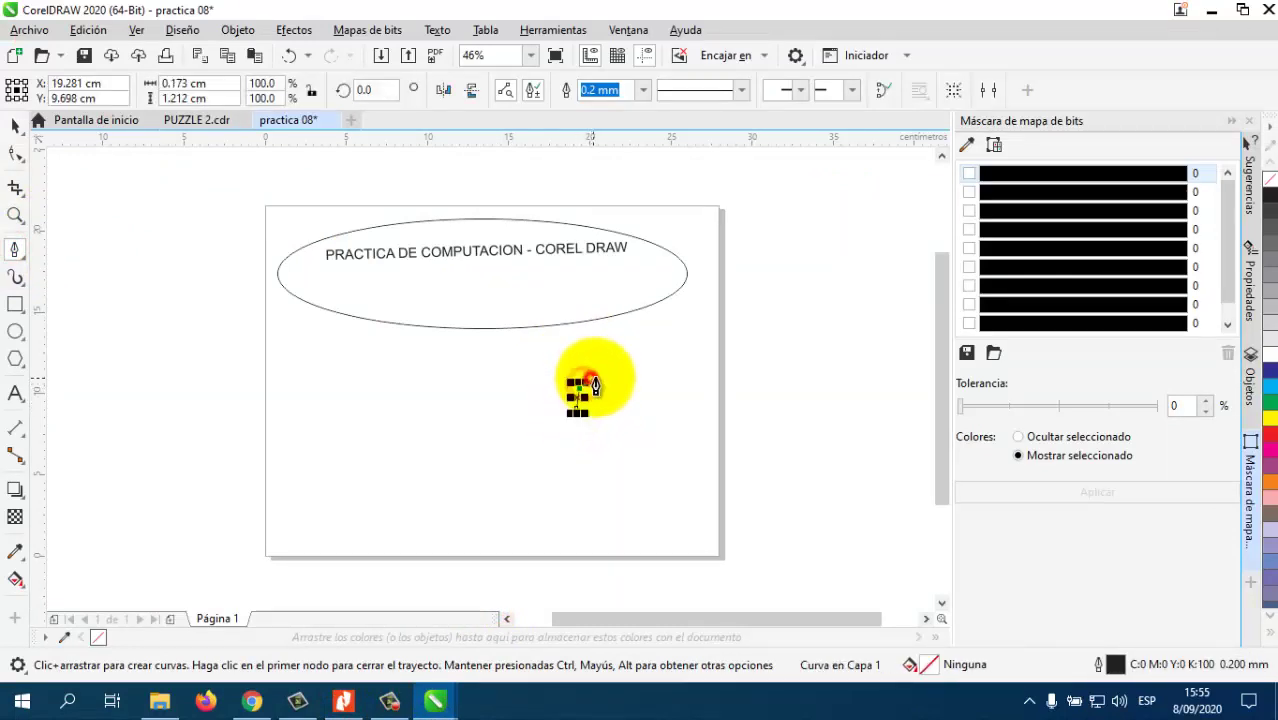
pyautogui.click(603, 369)
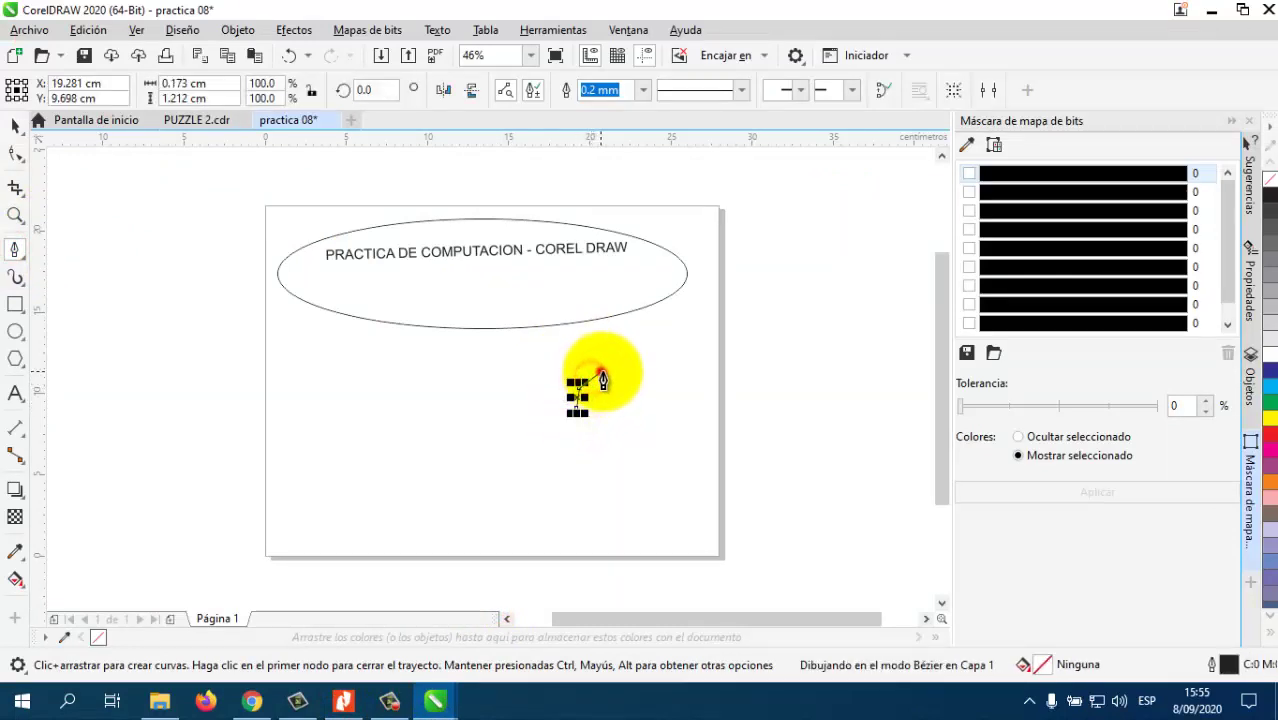
pyautogui.click(657, 369)
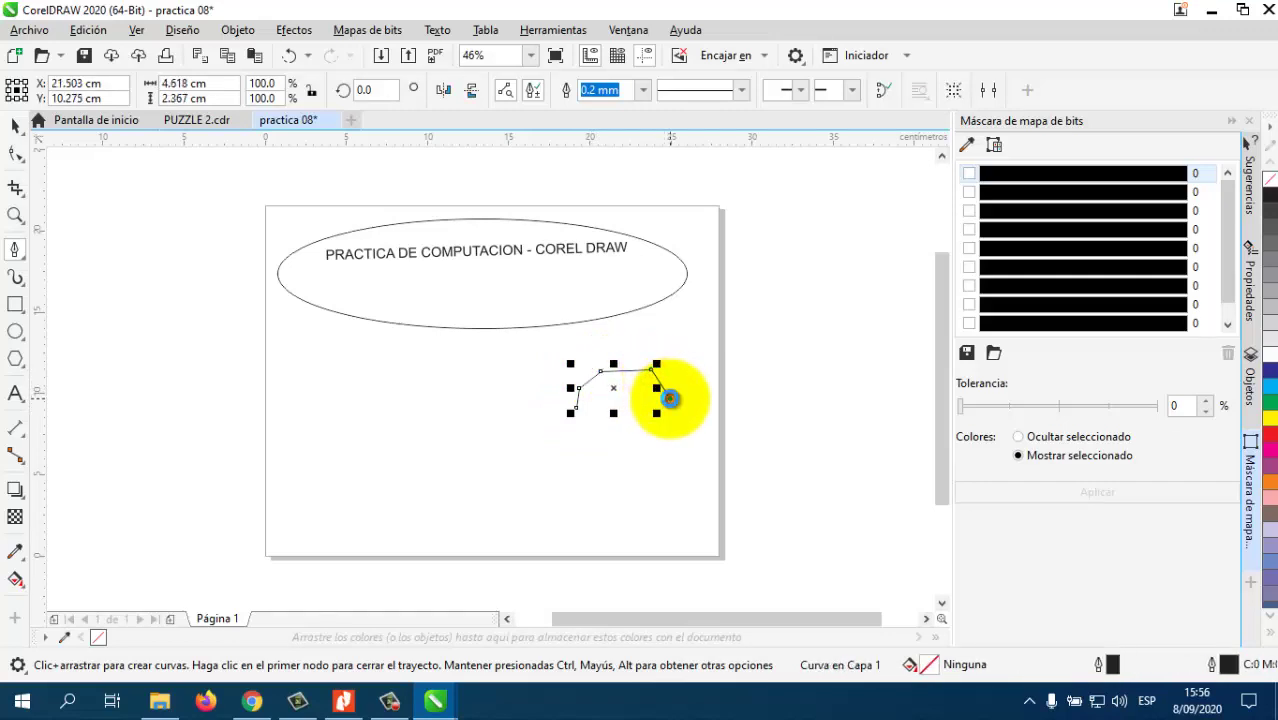
pyautogui.click(669, 398)
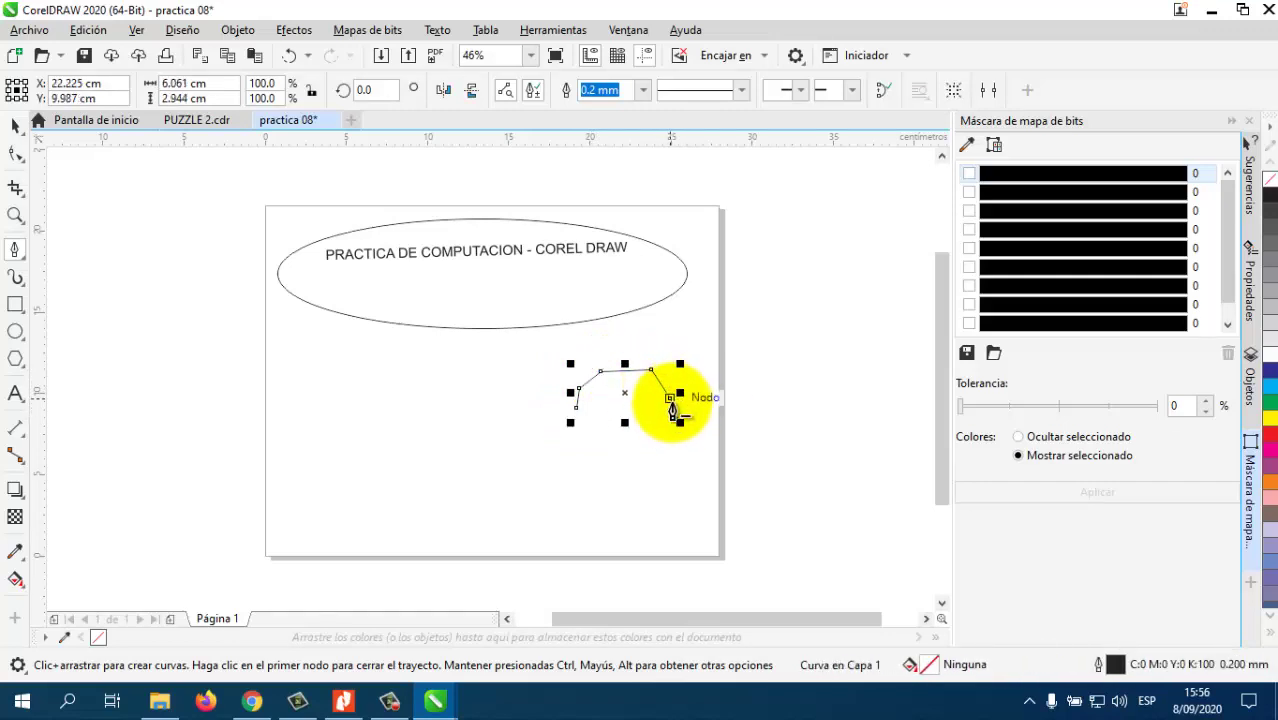
pyautogui.click(674, 413)
pyautogui.click(15, 155)
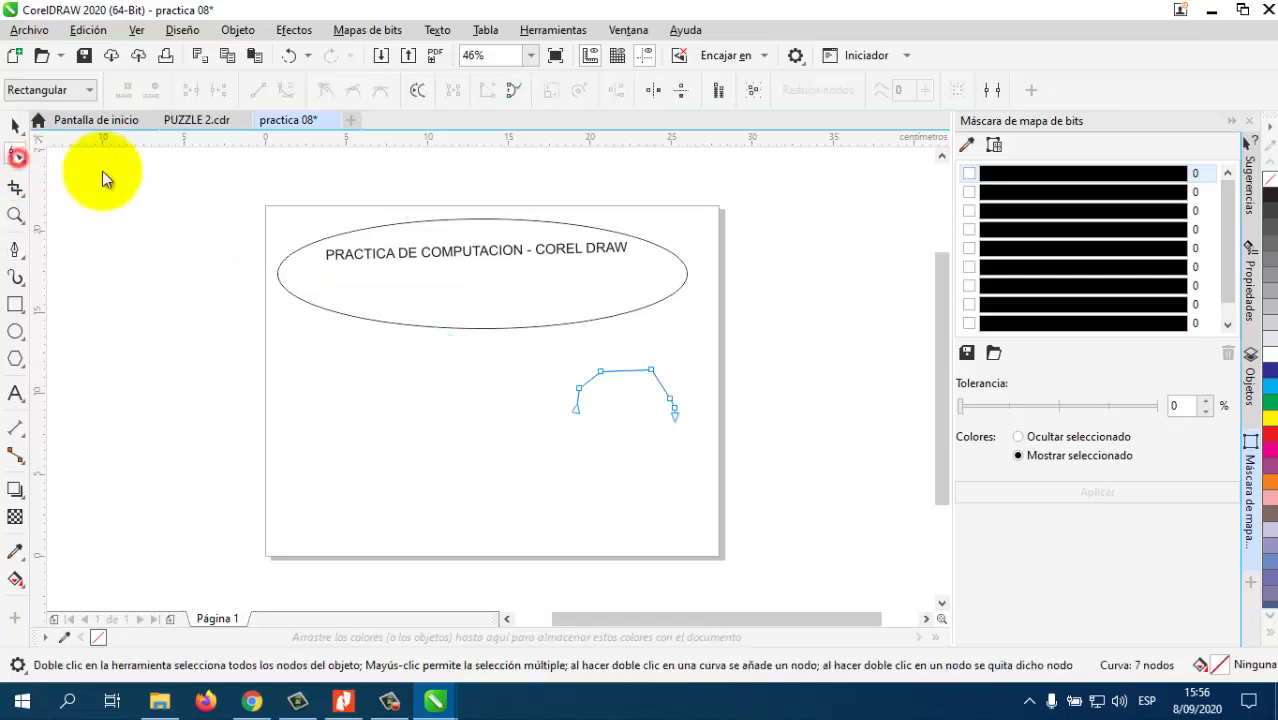
pyautogui.moveTo(598, 378); pyautogui.dragTo(598, 369)
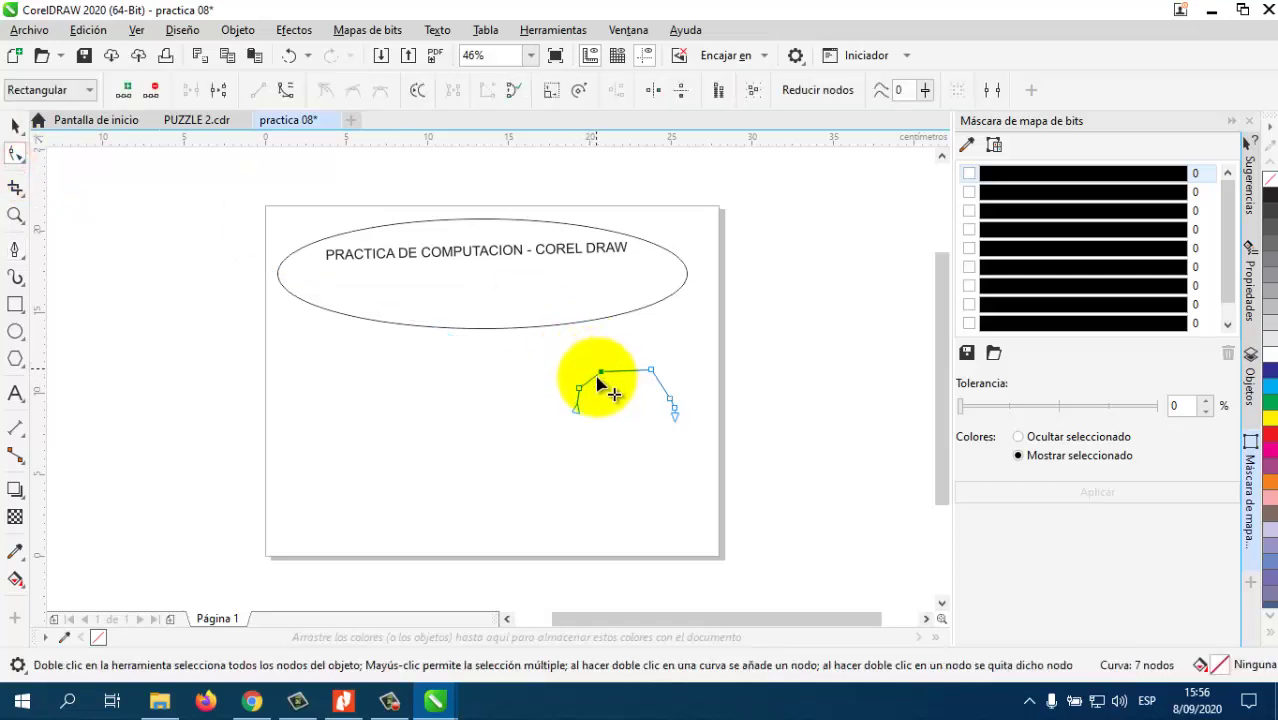
# Draw a C-shaped freehand curve (Mano alzada) about 4.2 cm wide and 3.3 cm high below the angular arch.
pyautogui.click(13, 254)
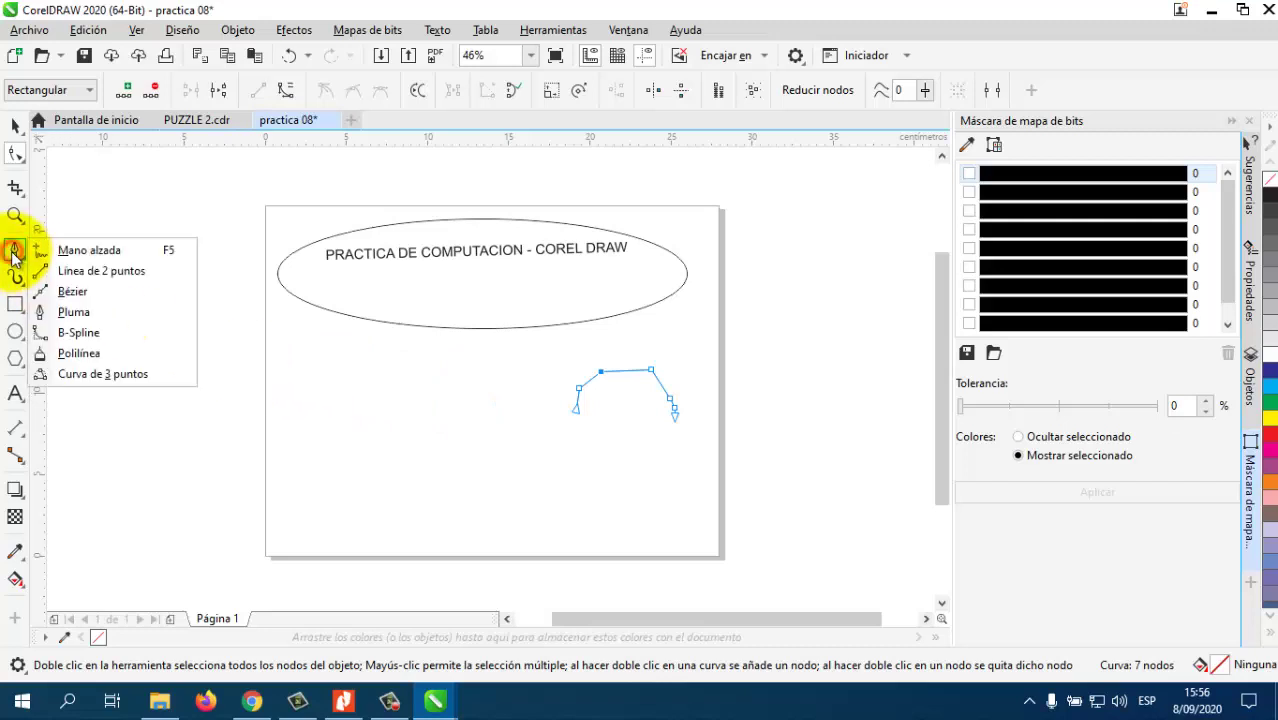
pyautogui.click(86, 256)
pyautogui.moveTo(634, 460)
pyautogui.mouseDown()
pyautogui.moveTo(687, 505)
pyautogui.moveTo(620, 494)
pyautogui.mouseUp()
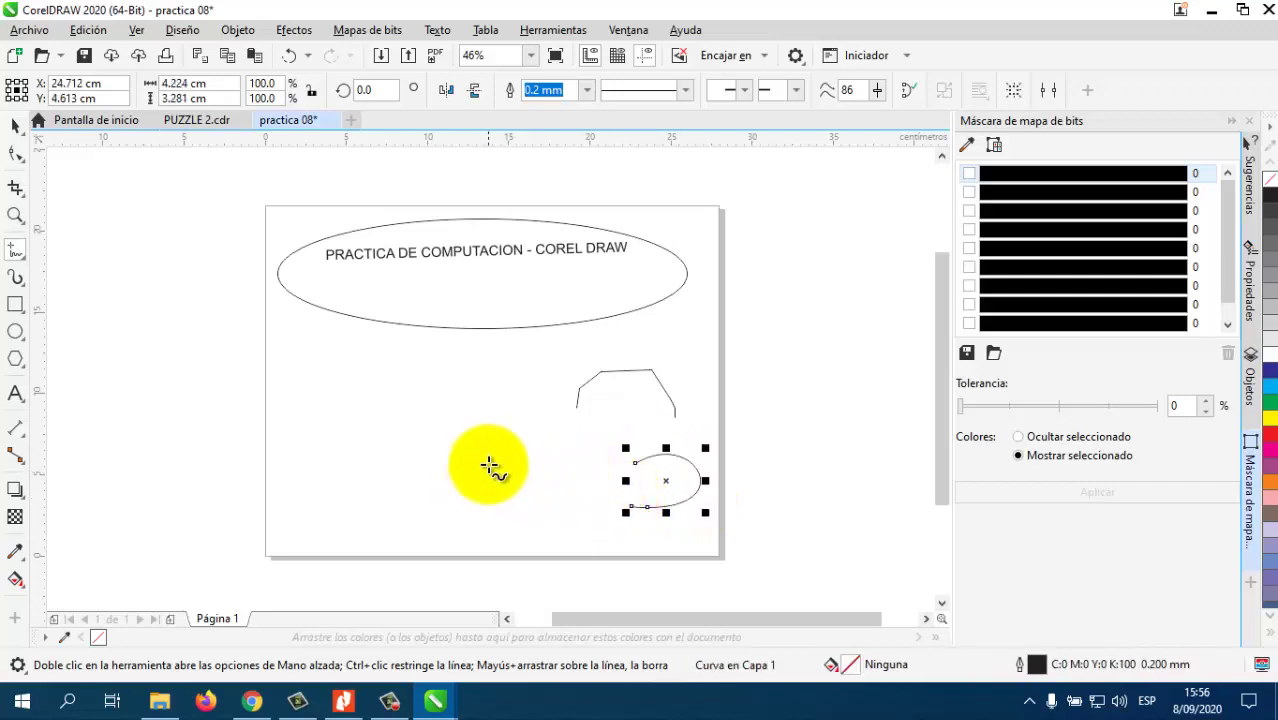
# Delete the angular pen arch and the freehand curve below the title ellipse.
pyautogui.click(15, 153)
pyautogui.click(15, 125)
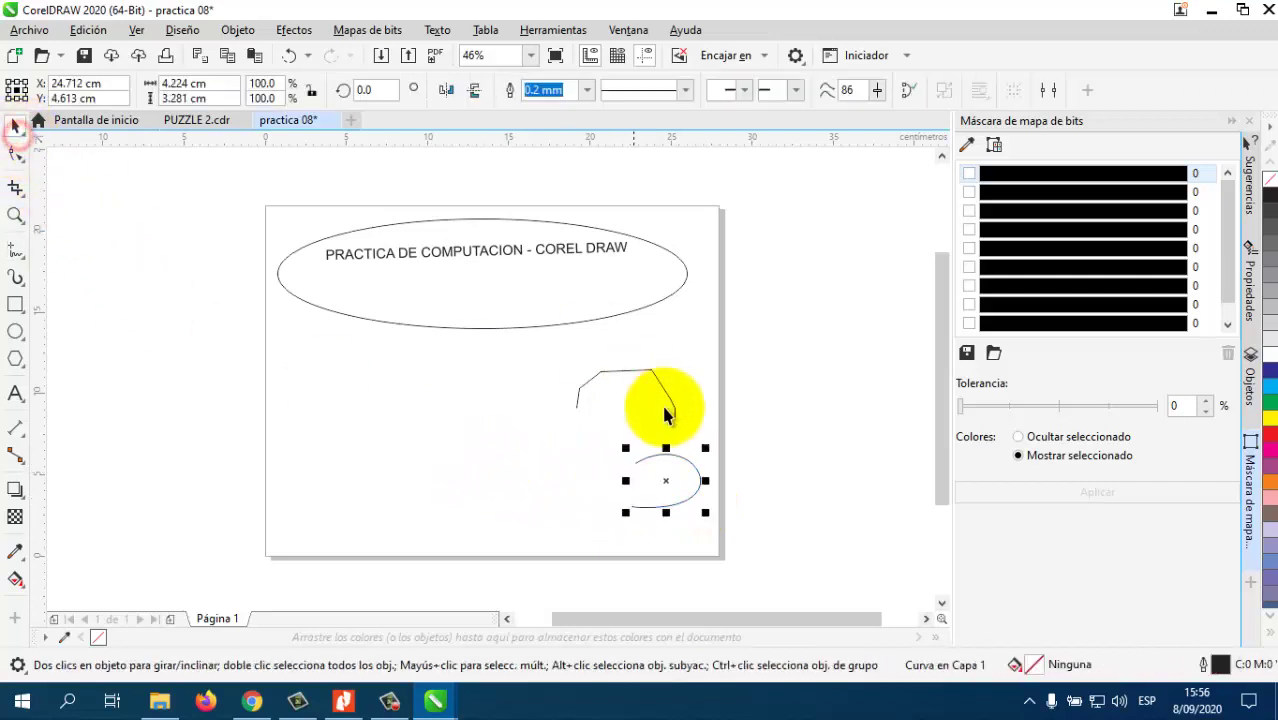
pyautogui.moveTo(562, 365); pyautogui.dragTo(711, 506)
pyautogui.press('Delete')
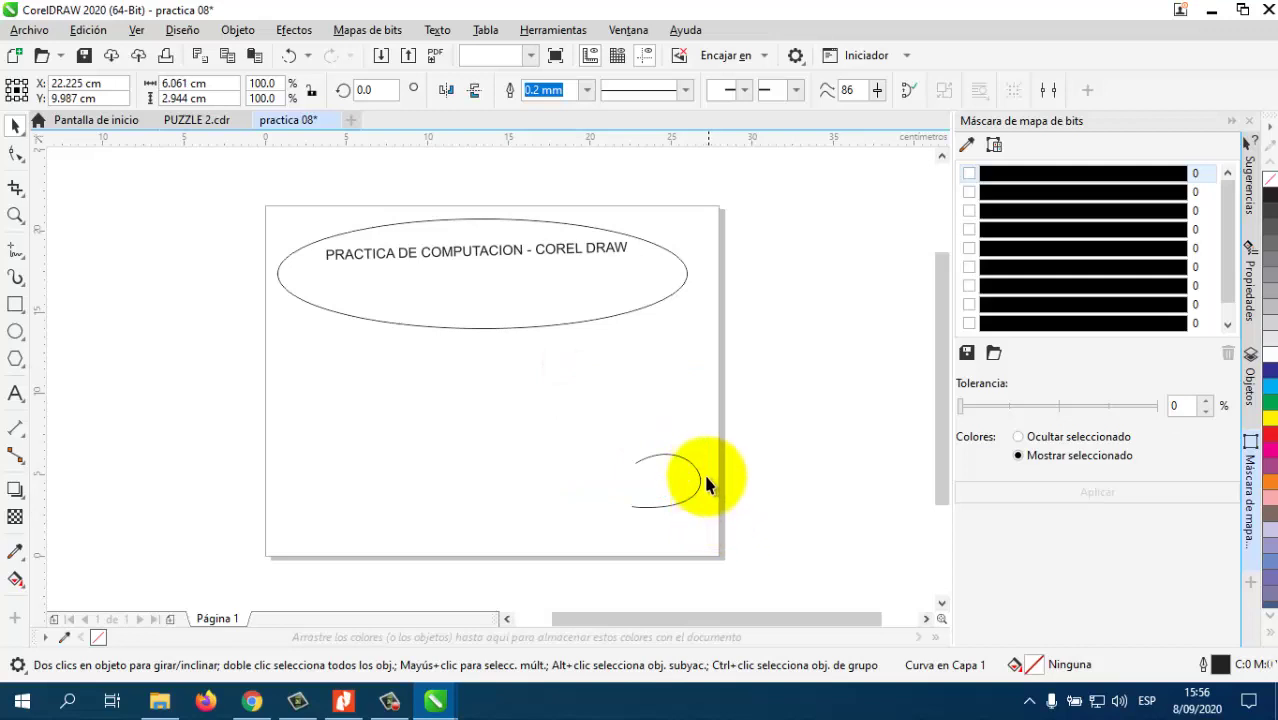
pyautogui.click(690, 482)
pyautogui.press('Delete')
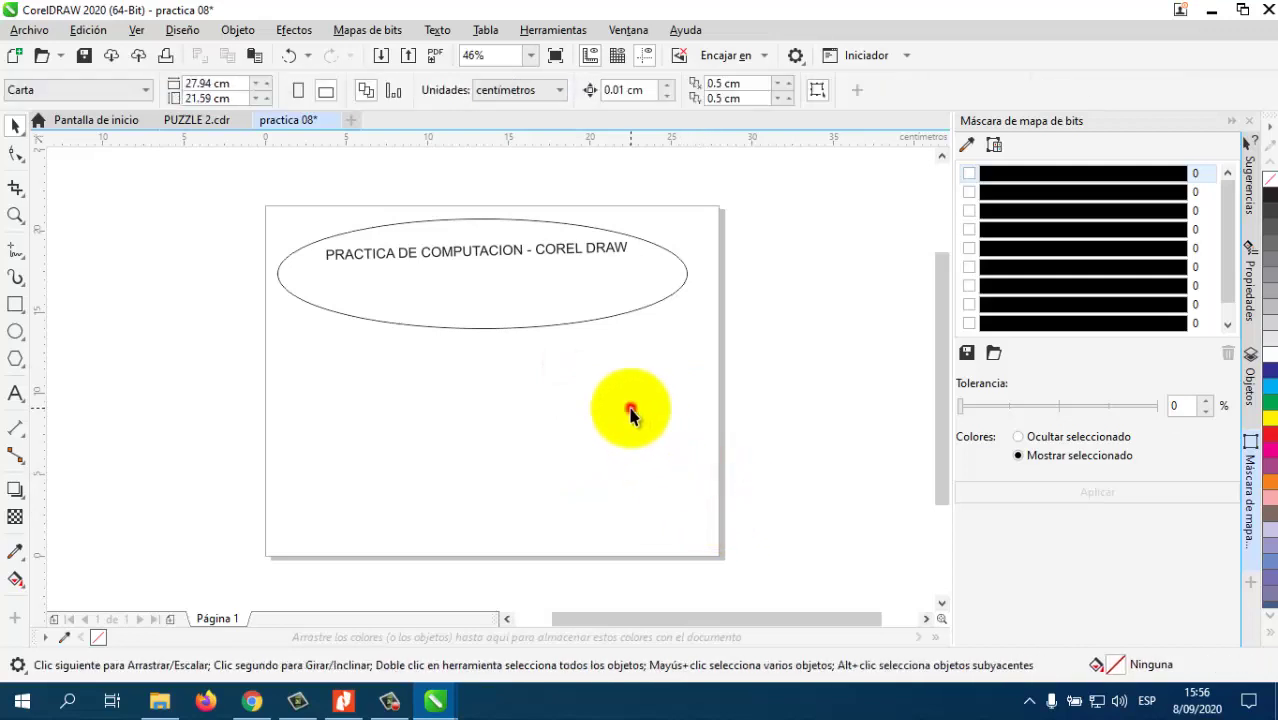
# Draw an ellipse about 6.35 by 3.58 cm for the child's head at the page's lower right and add a small freehand hair tuft on top.
pyautogui.click(18, 338)
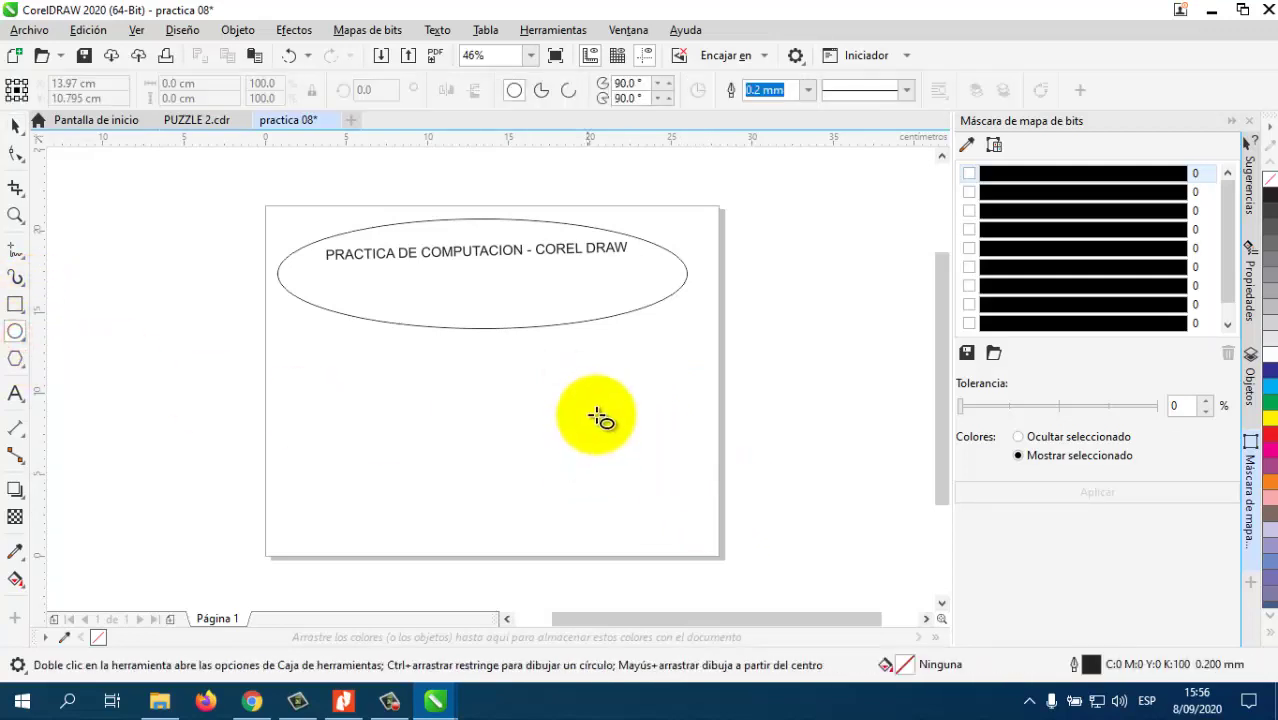
pyautogui.moveTo(597, 406); pyautogui.dragTo(704, 468)
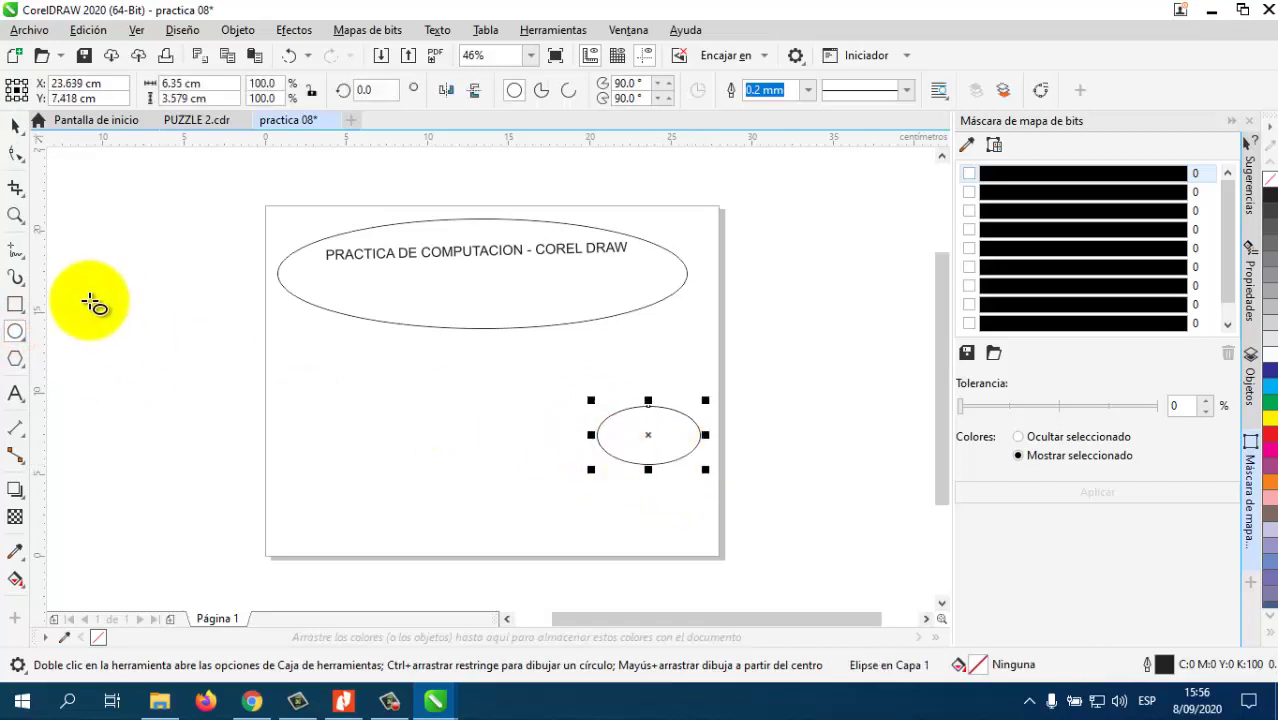
pyautogui.click(16, 252)
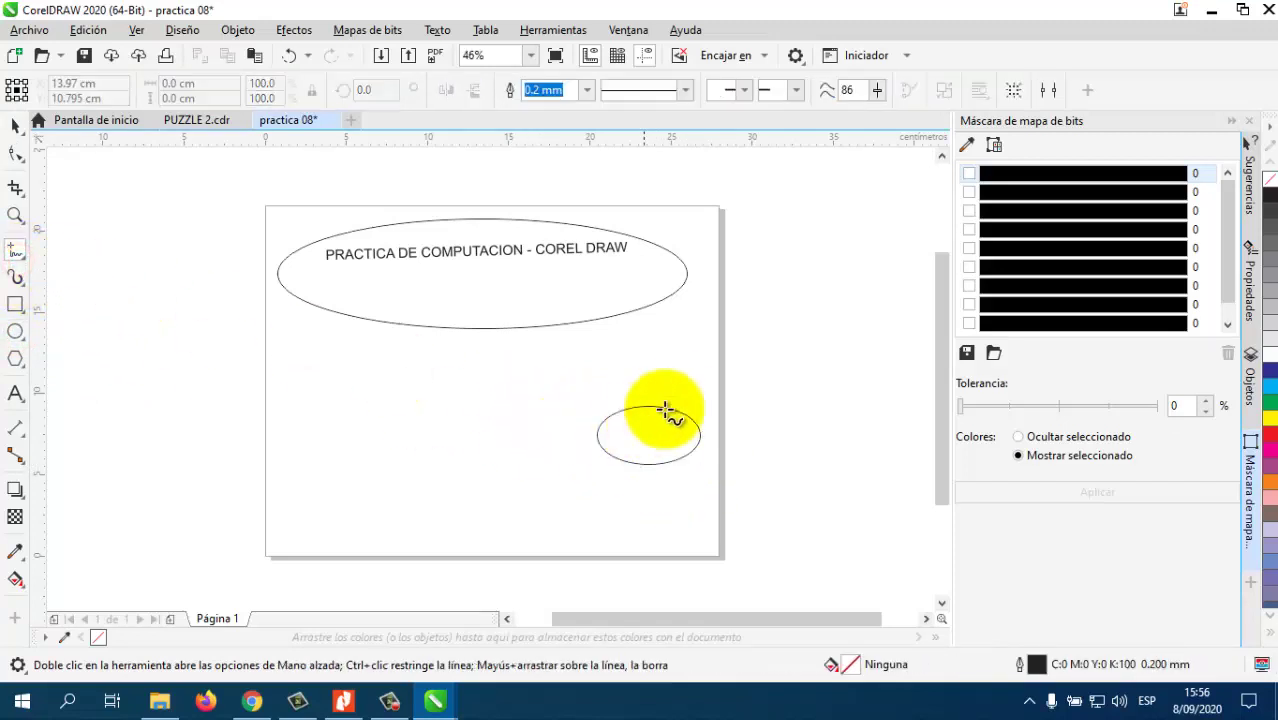
pyautogui.moveTo(666, 405); pyautogui.dragTo(655, 399)
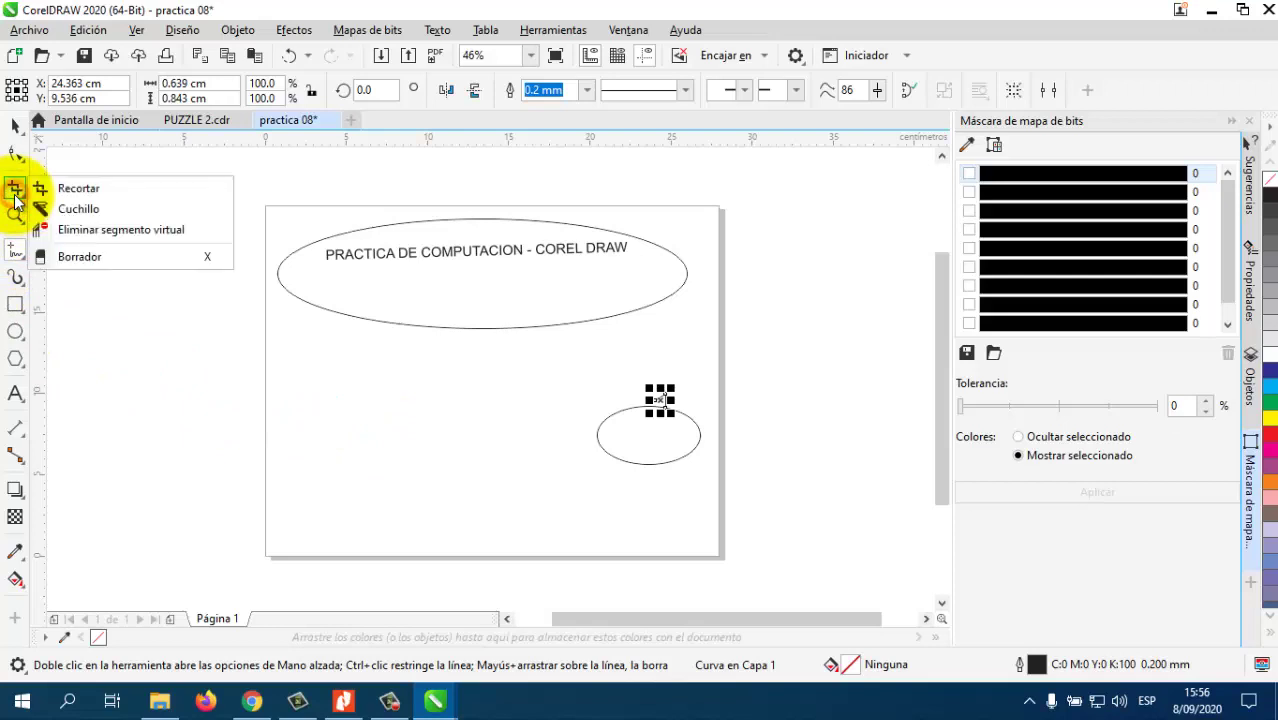
pyautogui.moveTo(12, 255)
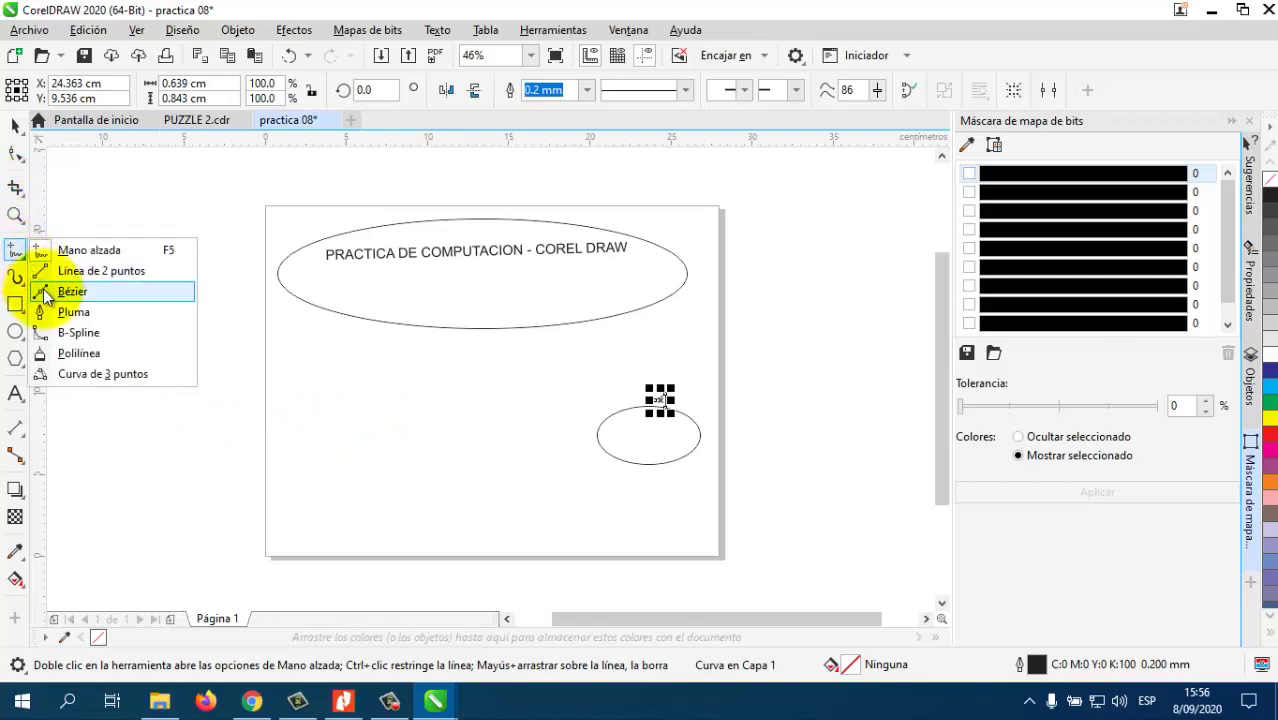
pyautogui.click(40, 353)
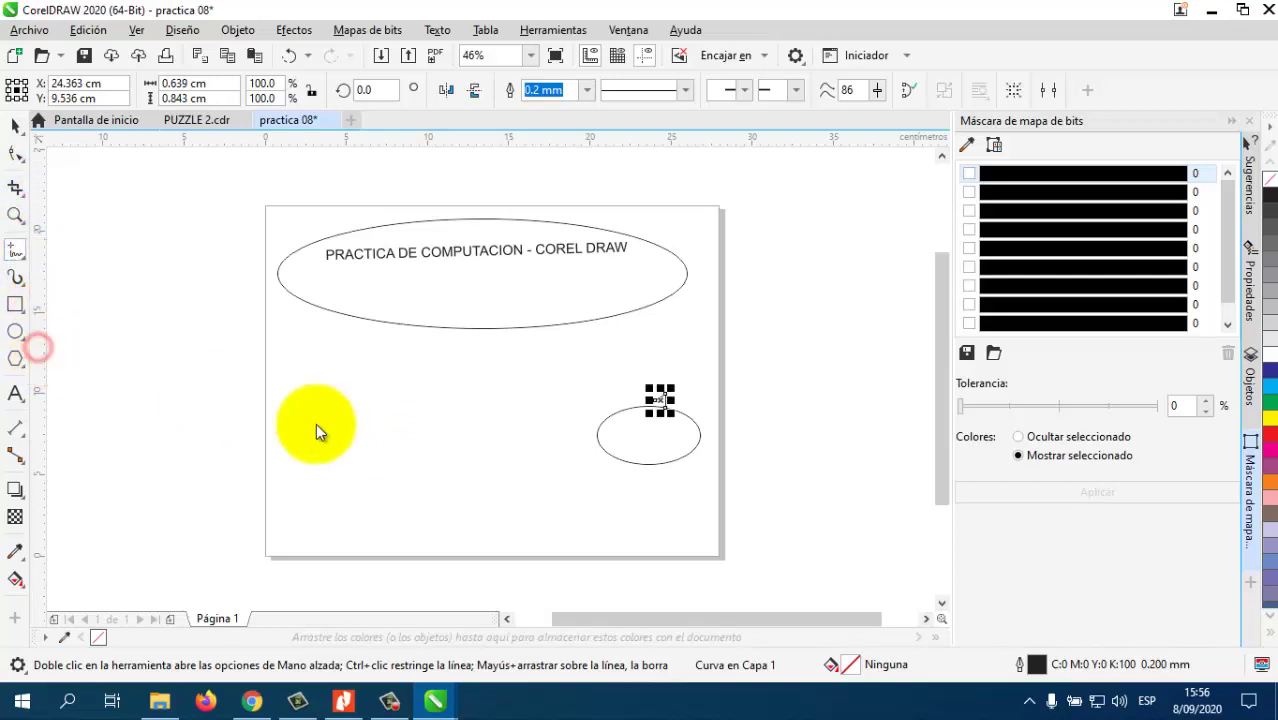
pyautogui.moveTo(433, 382)
pyautogui.mouseDown()
pyautogui.moveTo(434, 422)
pyautogui.moveTo(472, 423)
pyautogui.mouseUp()
pyautogui.click(522, 387)
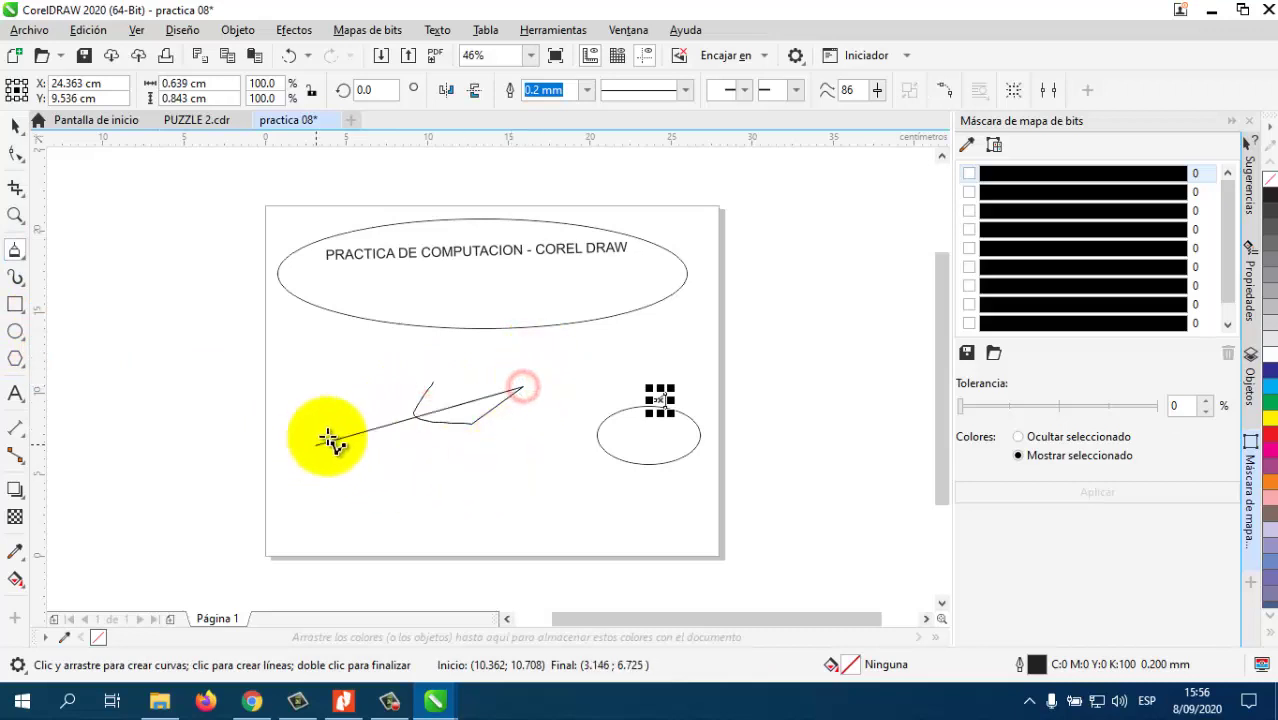
pyautogui.click(557, 441)
pyautogui.click(566, 372)
pyautogui.click(483, 357)
pyautogui.click(417, 386)
pyautogui.click(530, 415)
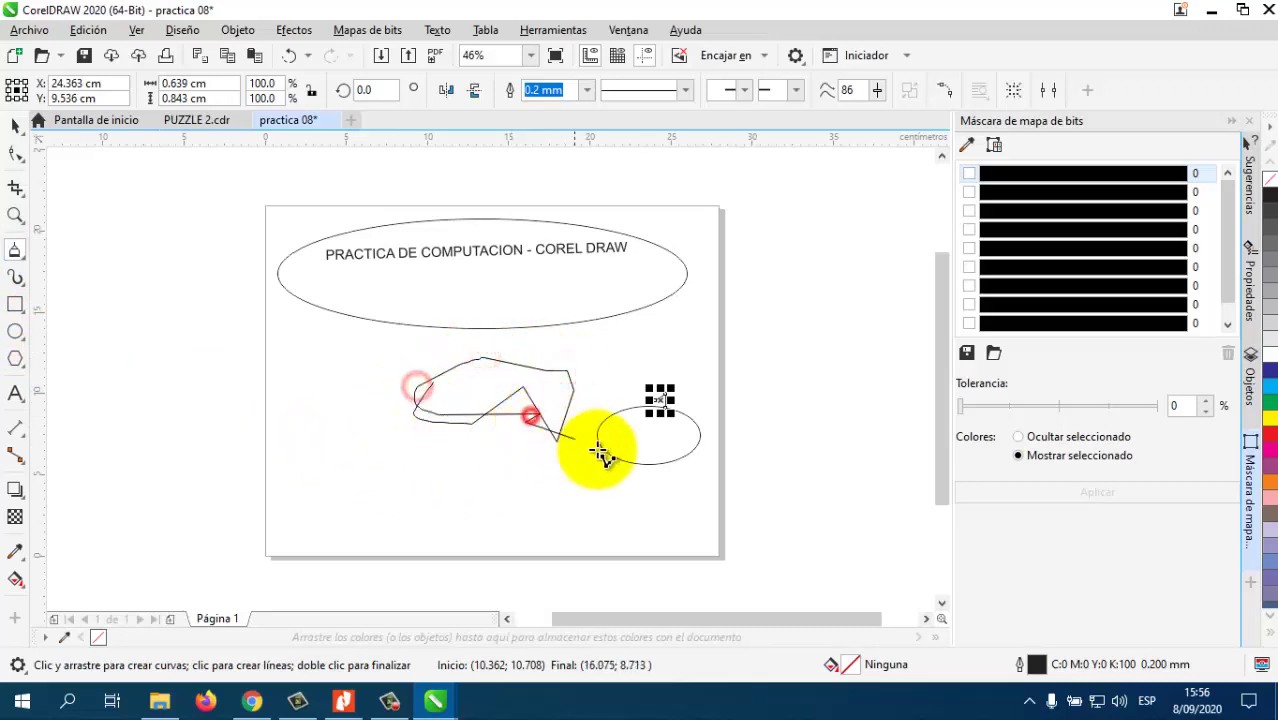
pyautogui.press('Escape')
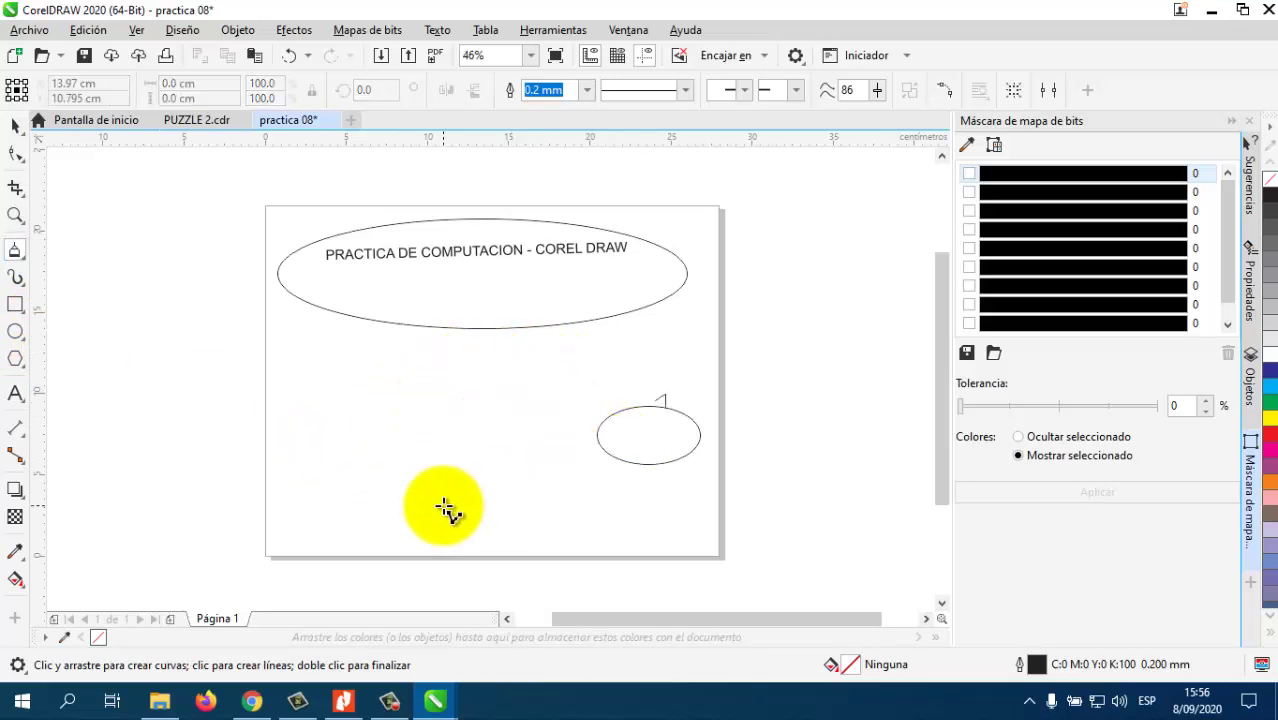
# Examine the PRACTICA - 08 and PRACTICA - 09 reference designs in Nitro Pro and return to the practica 08 drawing in CorelDRAW.
pyautogui.click(349, 706)
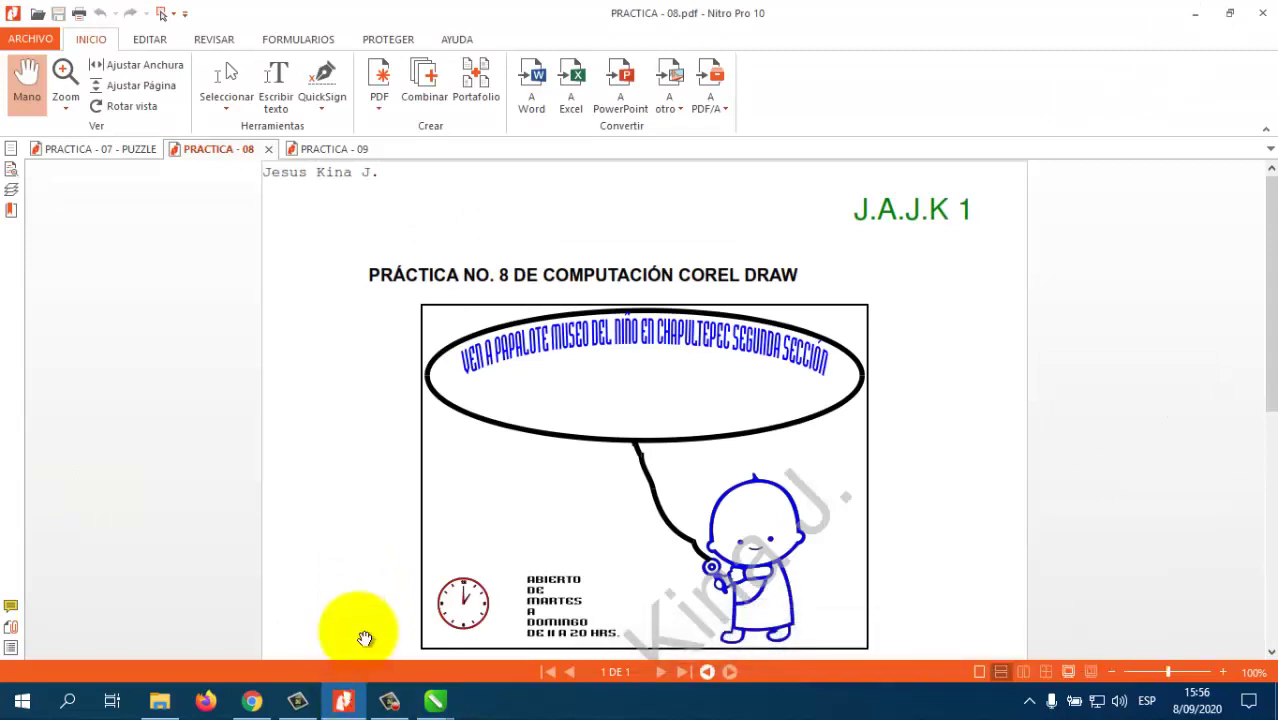
pyautogui.scroll(-3, 477, 521)
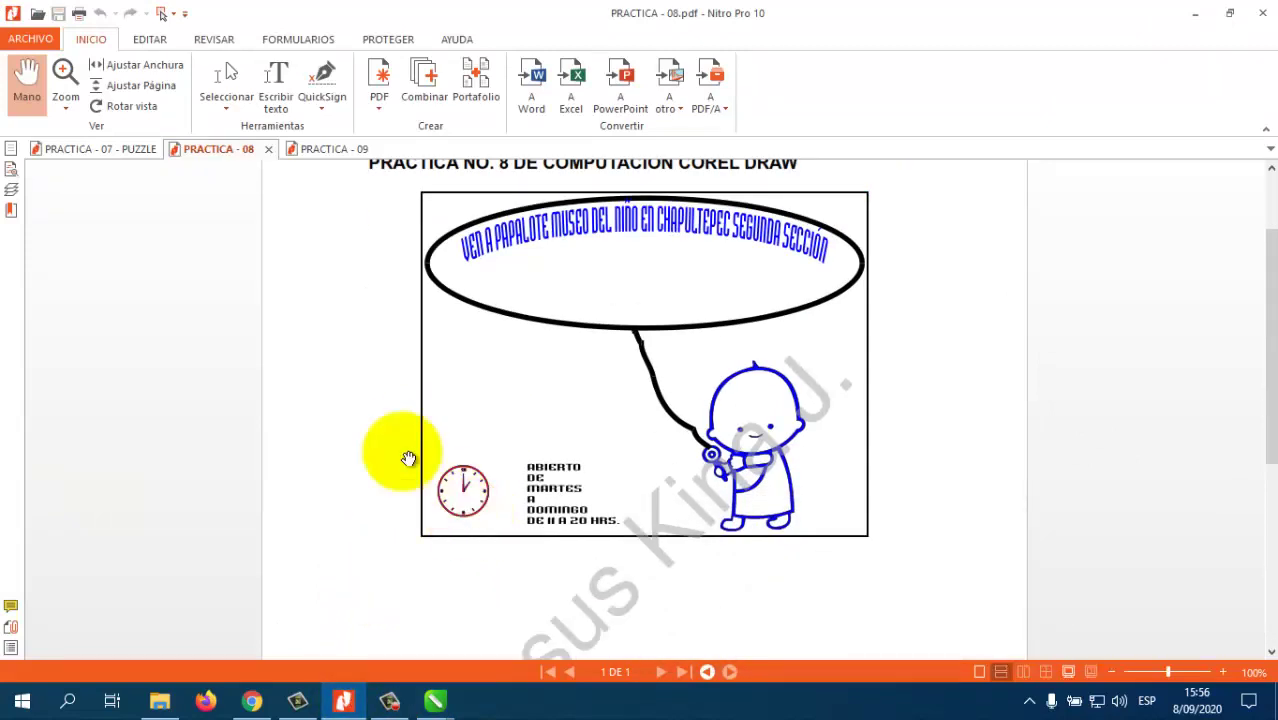
pyautogui.click(332, 149)
pyautogui.scroll(-3, 508, 363)
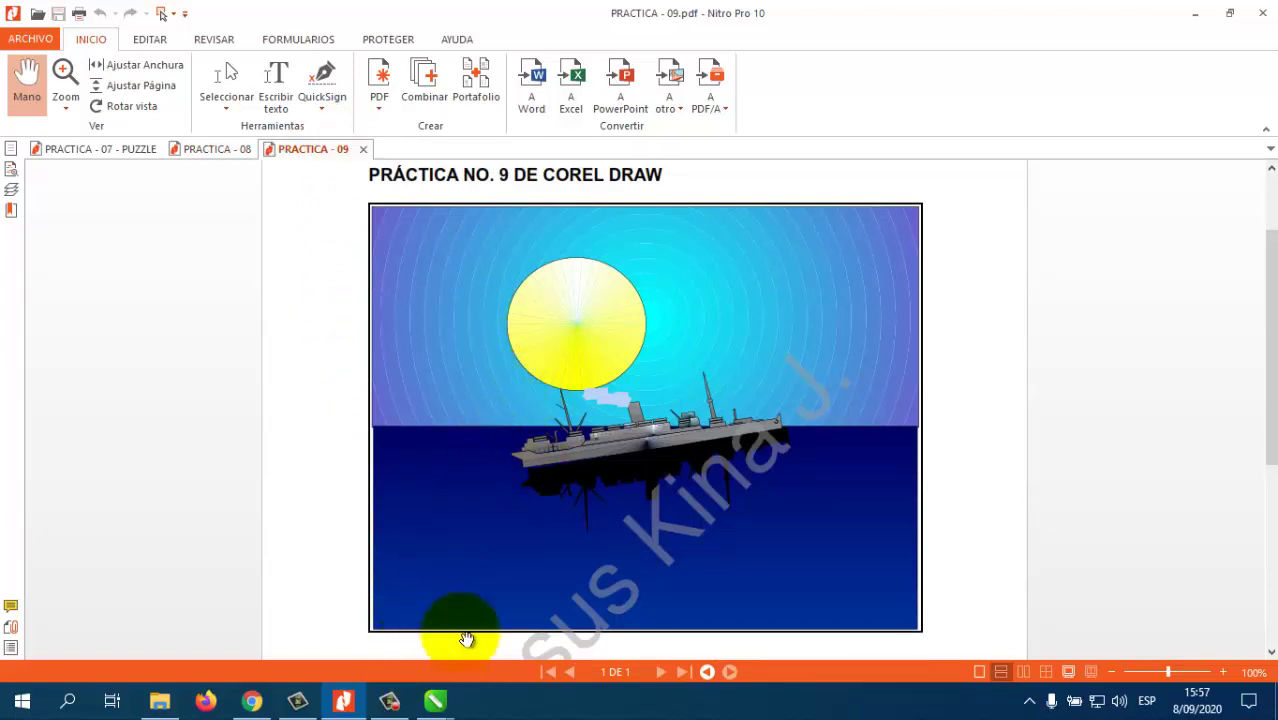
pyautogui.click(252, 703)
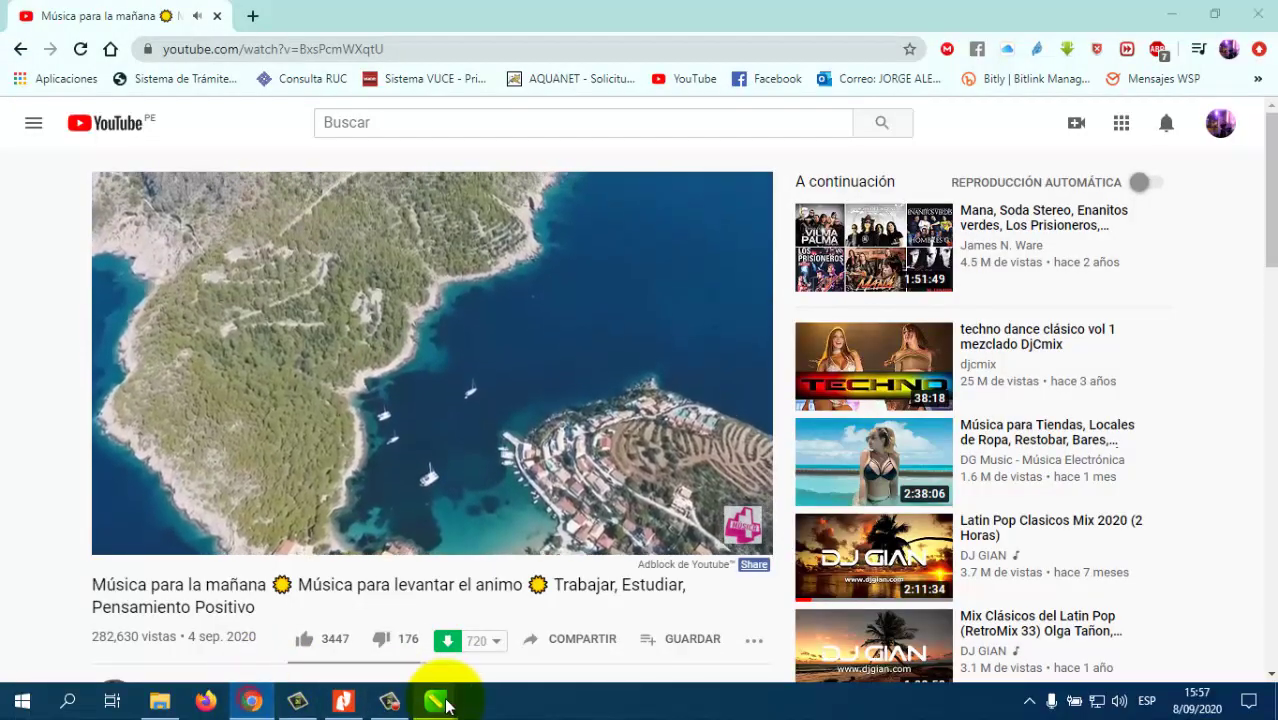
pyautogui.moveTo(447, 705)
pyautogui.click(505, 659)
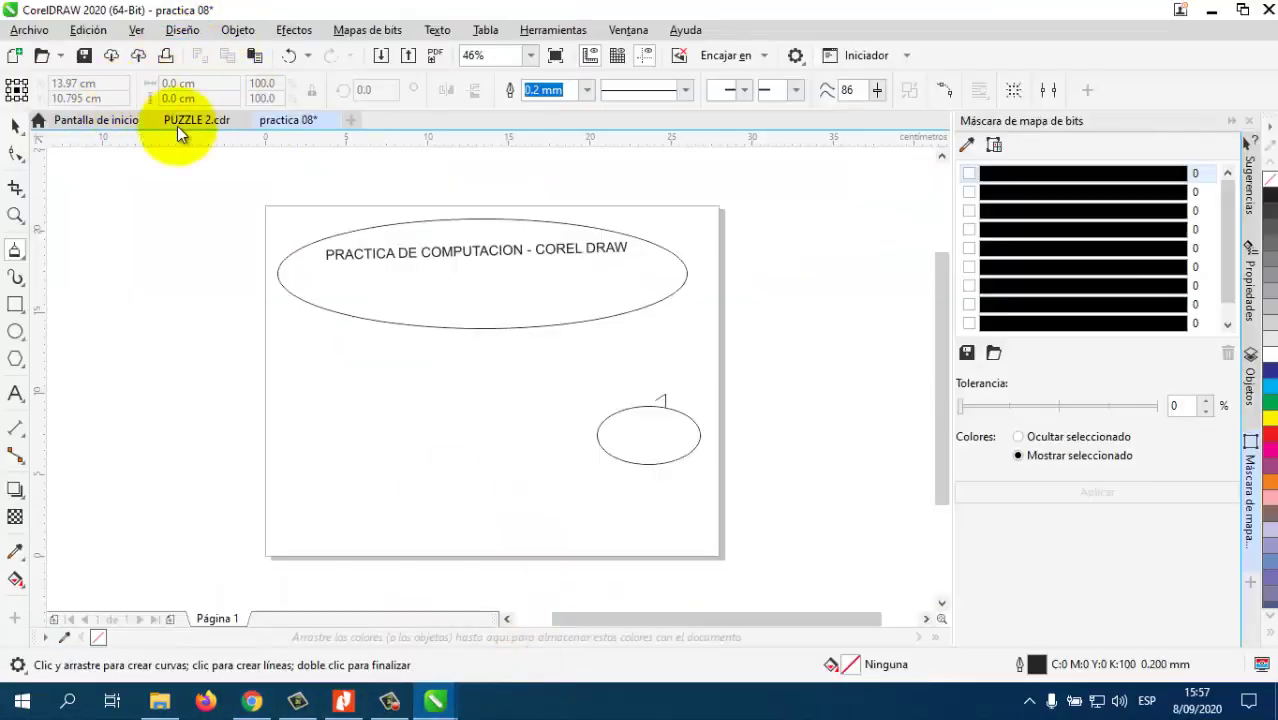
# Create a new landscape Carta document named 'PRACTICA 9.
pyautogui.click(350, 120)
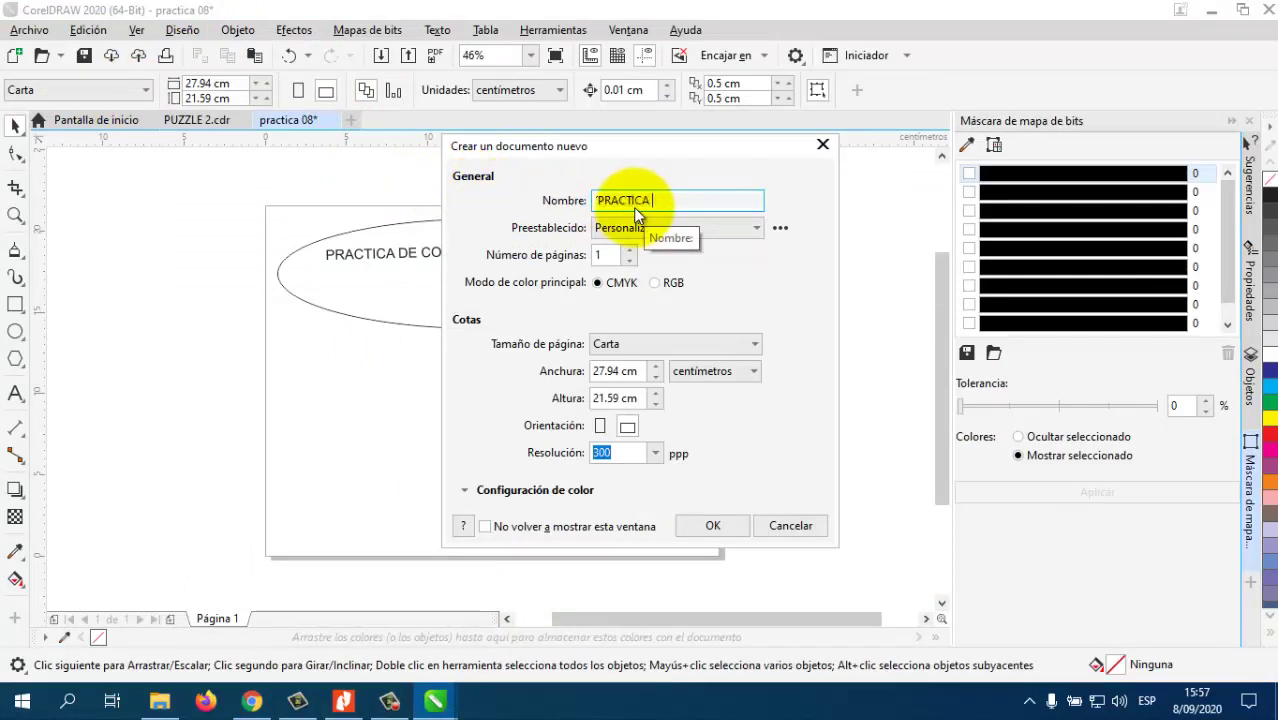
pyautogui.click(706, 518)
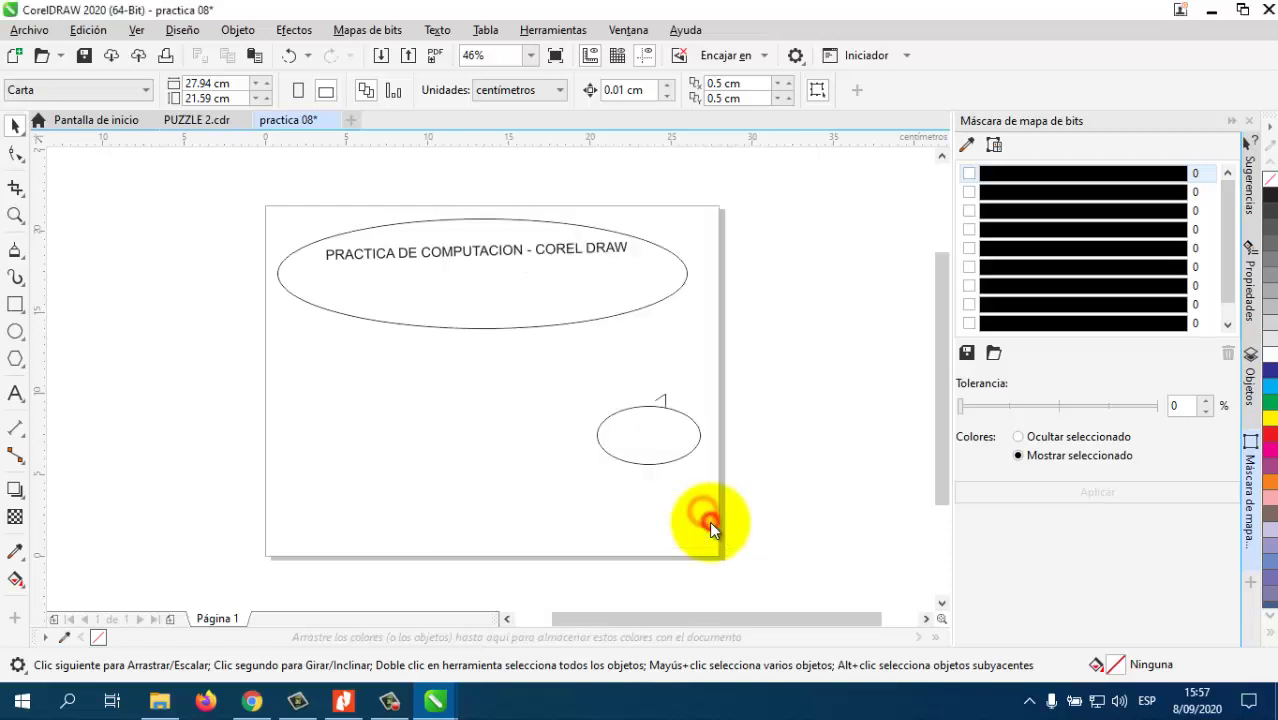
# Draw a near-circular ellipse about 8.2 by 7.7 cm for the sun in the page's upper-left area, and check it against the PRACTICA - 09 reference.
pyautogui.click(356, 707)
pyautogui.click(350, 705)
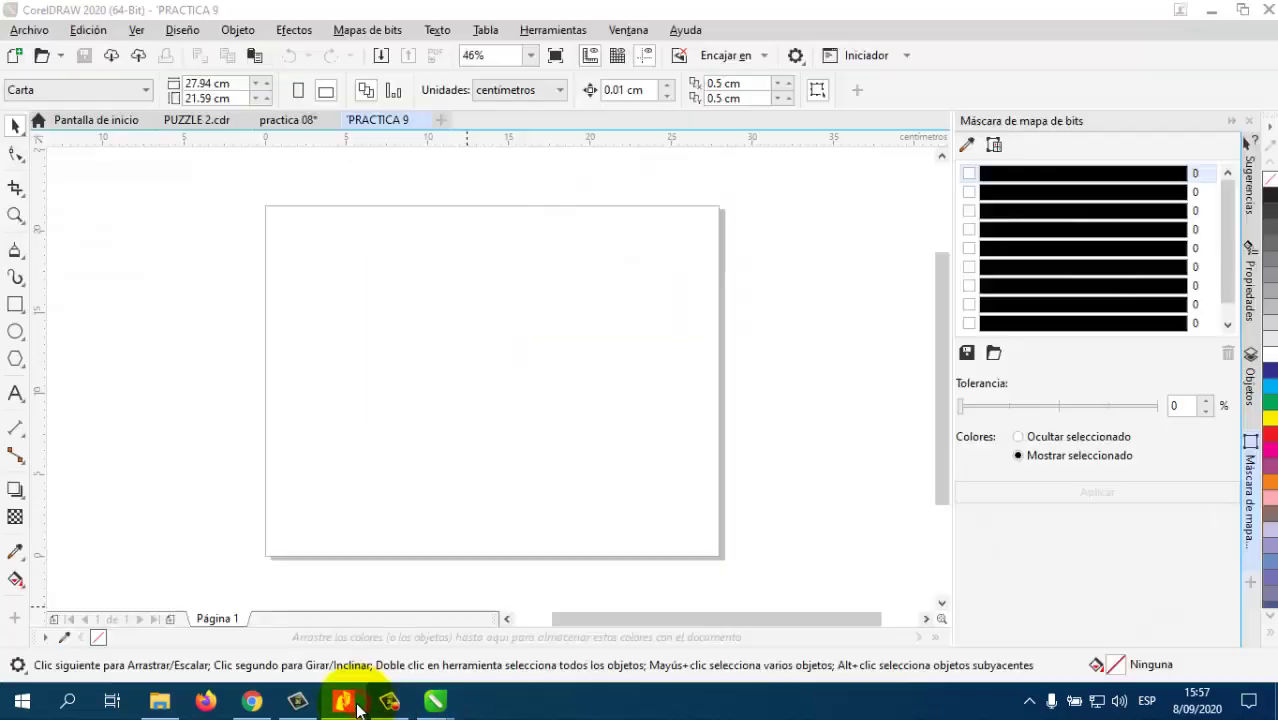
pyautogui.click(15, 331)
pyautogui.moveTo(302, 245)
pyautogui.mouseDown()
pyautogui.moveTo(399, 320)
pyautogui.moveTo(416, 371)
pyautogui.moveTo(445, 380)
pyautogui.mouseUp()
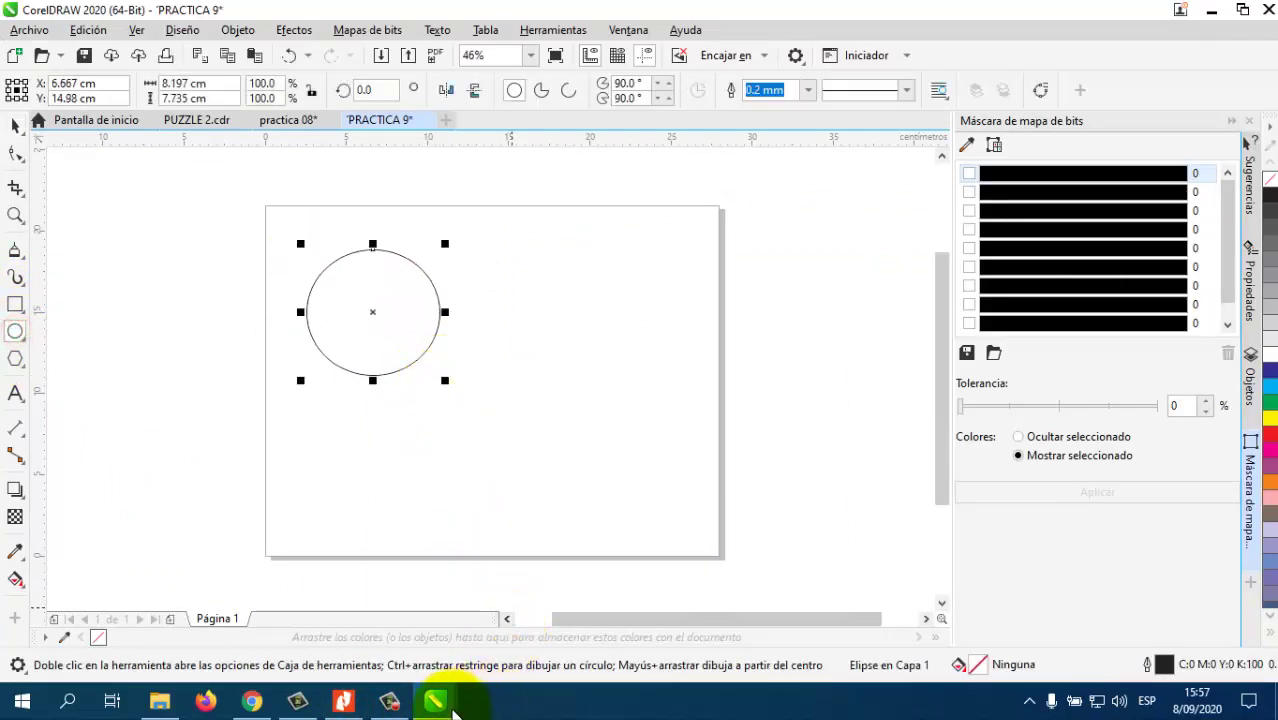
pyautogui.click(345, 703)
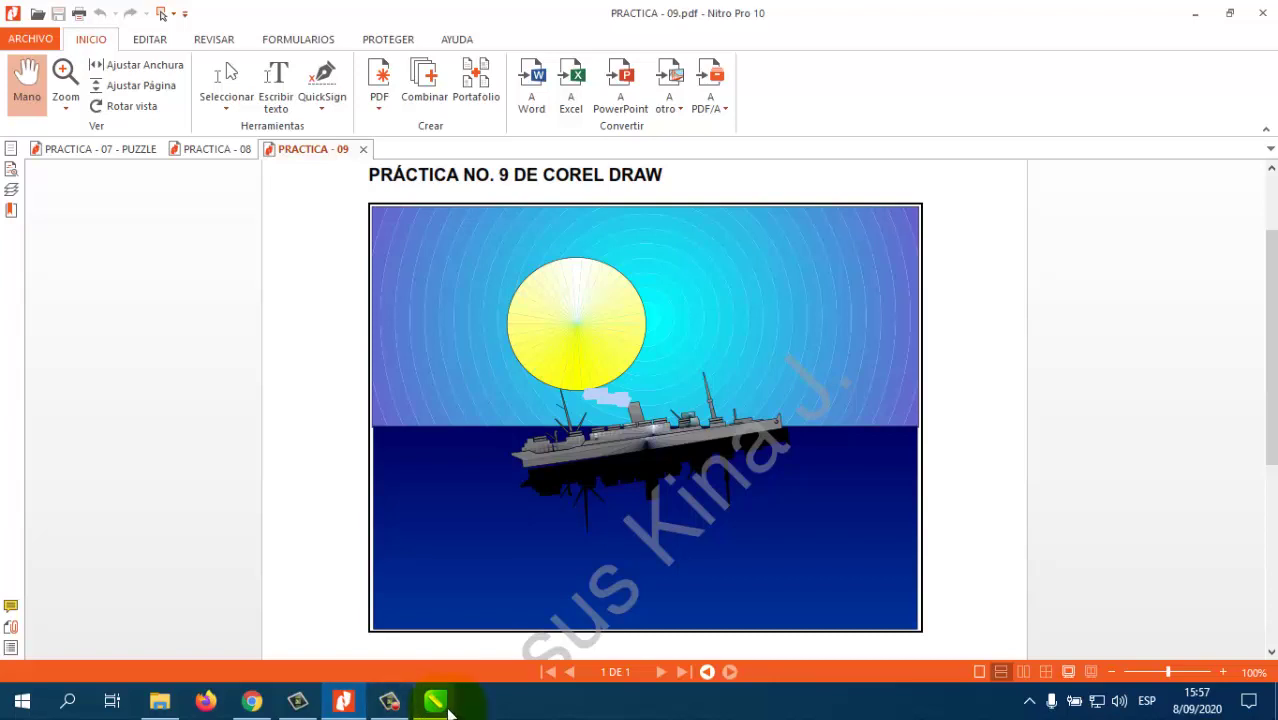
# Draw a vertical two-point line about 3.87 cm long from the sun circle's centre to its upper edge.
pyautogui.moveTo(435, 698)
pyautogui.click(600, 614)
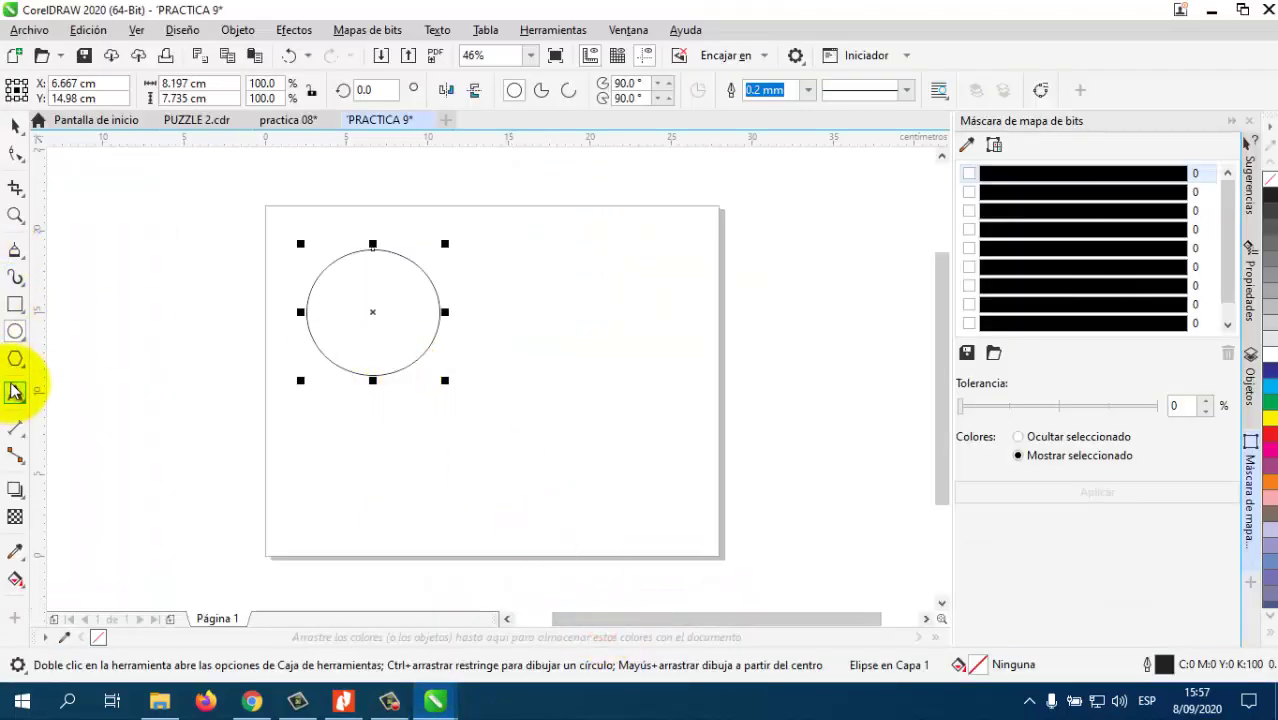
pyautogui.click(12, 250)
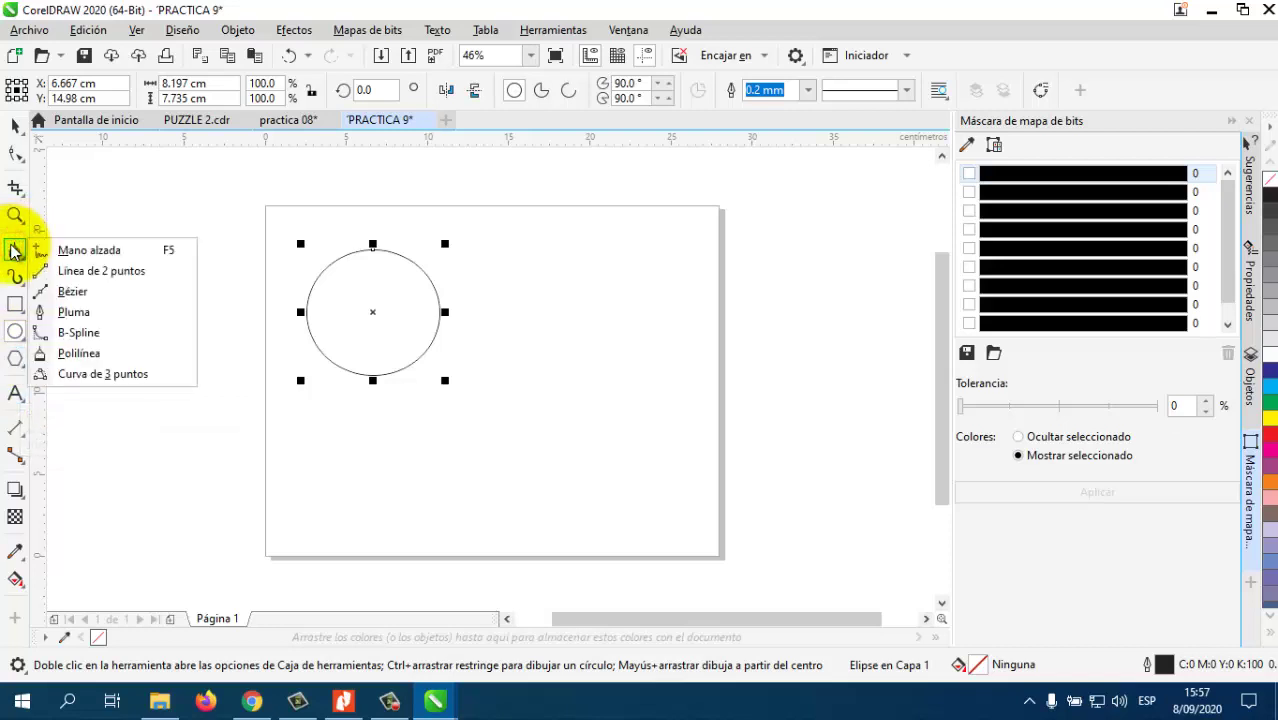
pyautogui.click(83, 272)
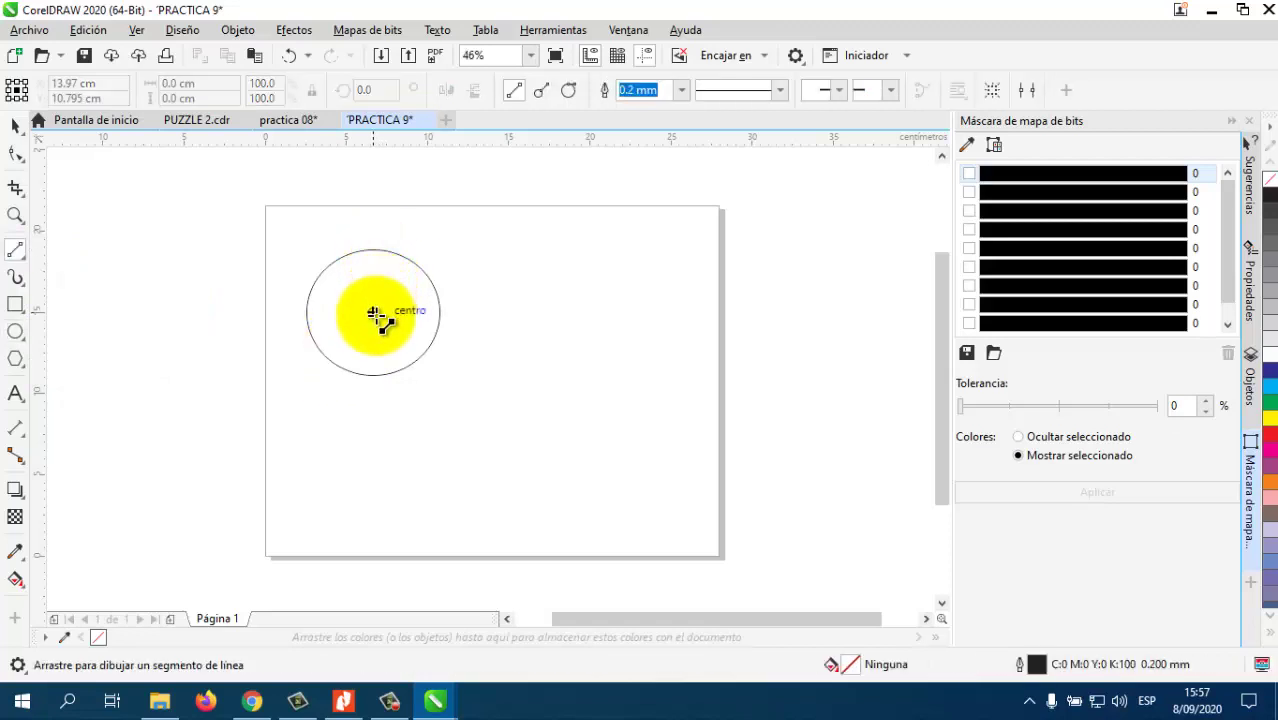
pyautogui.moveTo(373, 312); pyautogui.dragTo(373, 251)
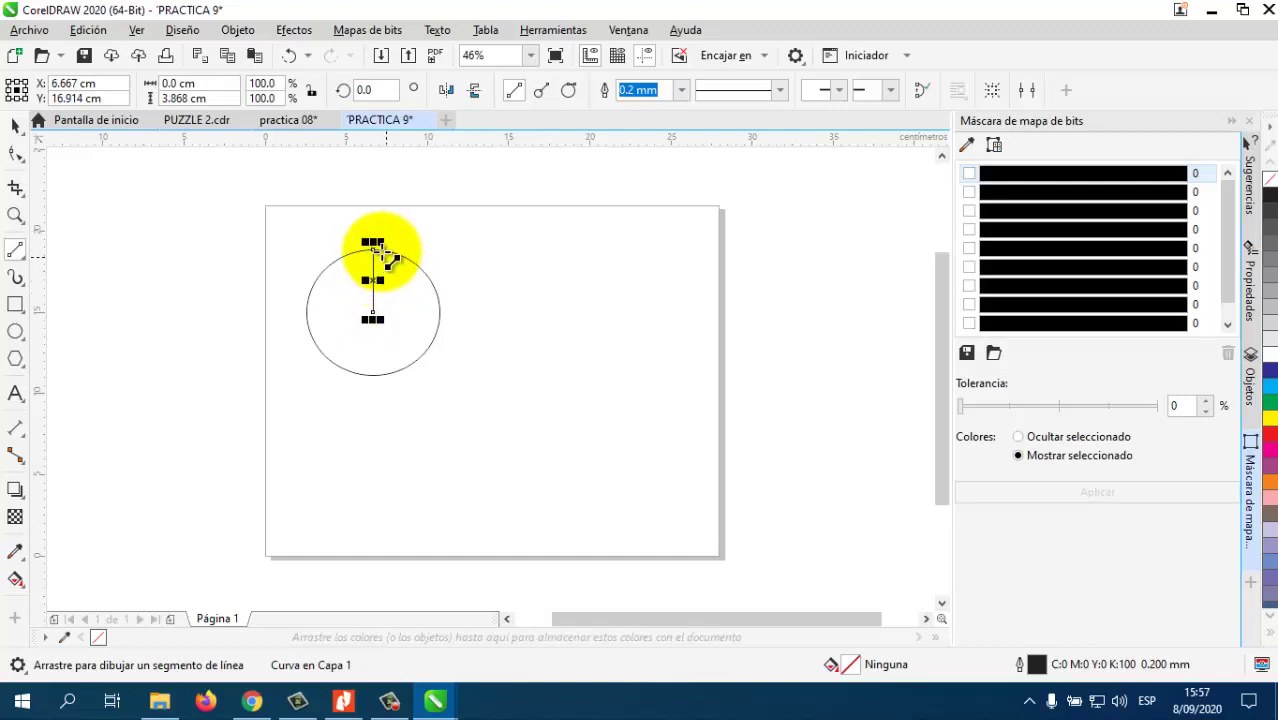
# Duplicate the vertical ray slightly to its right and rotate the copy to about 331° so it slants toward the circle's edge.
pyautogui.click(15, 124)
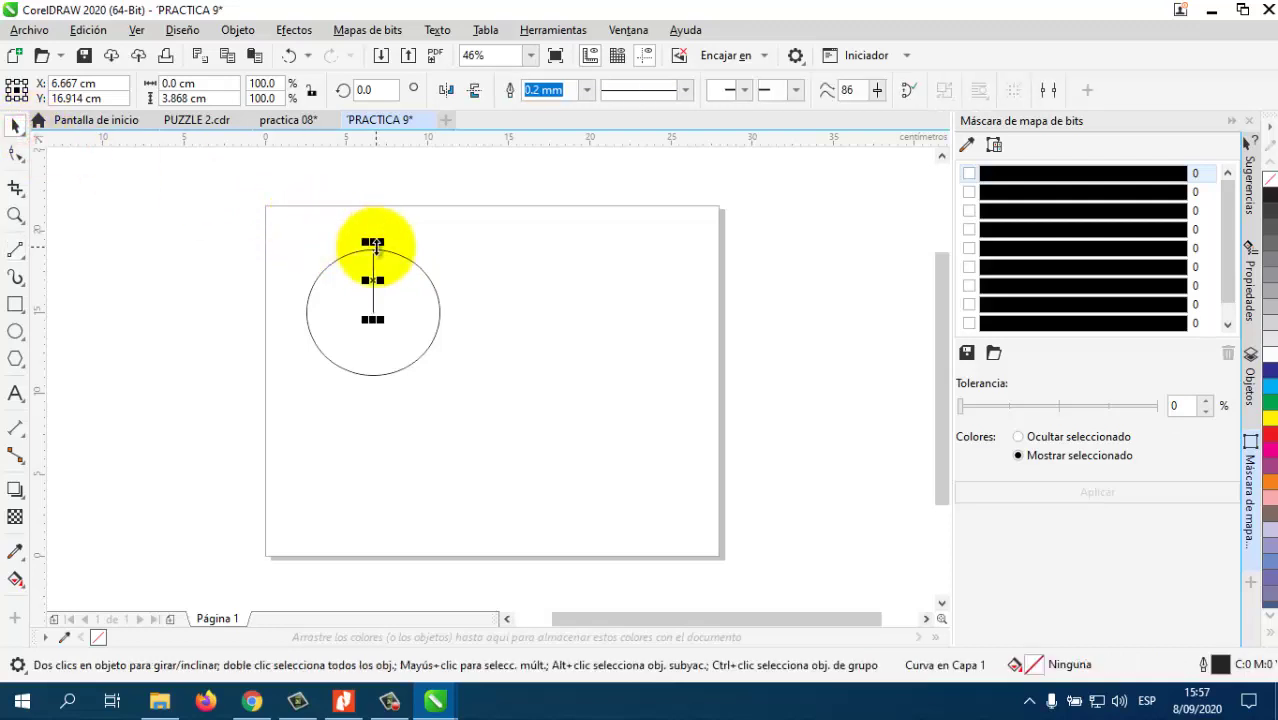
pyautogui.moveTo(373, 248); pyautogui.dragTo(390, 251)
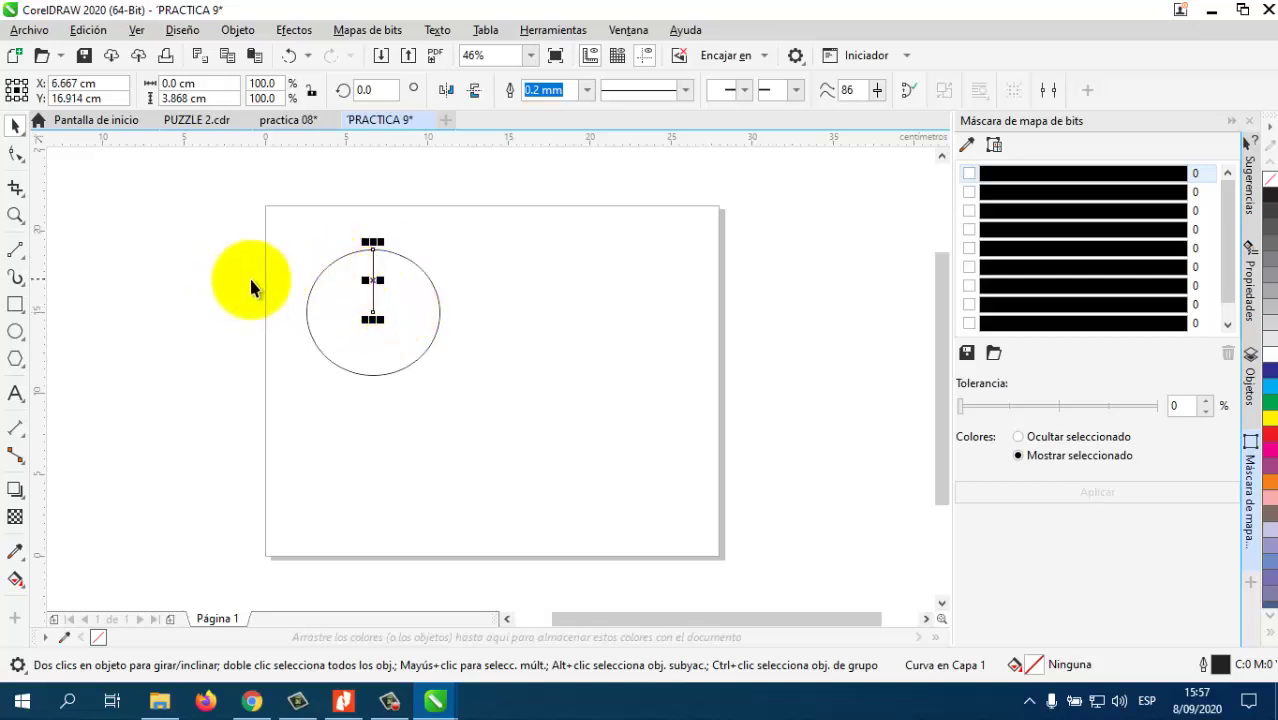
pyautogui.moveTo(371, 253); pyautogui.dragTo(393, 257)
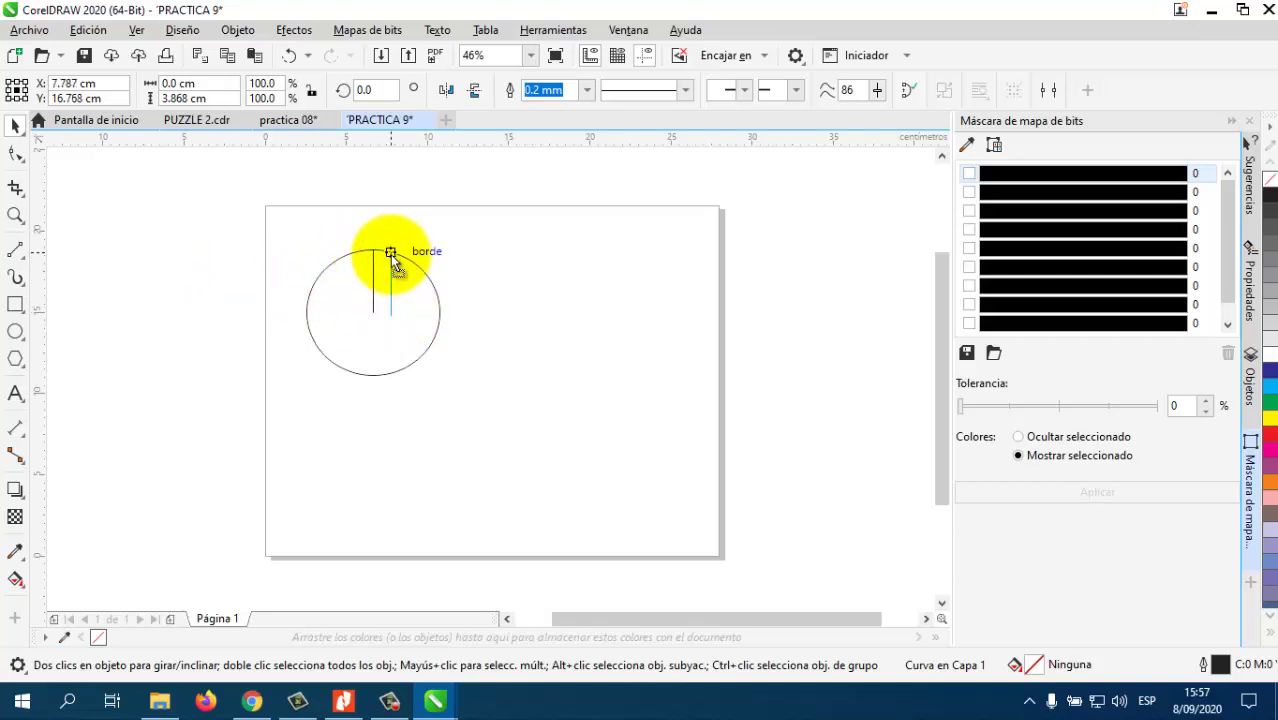
pyautogui.click(391, 319)
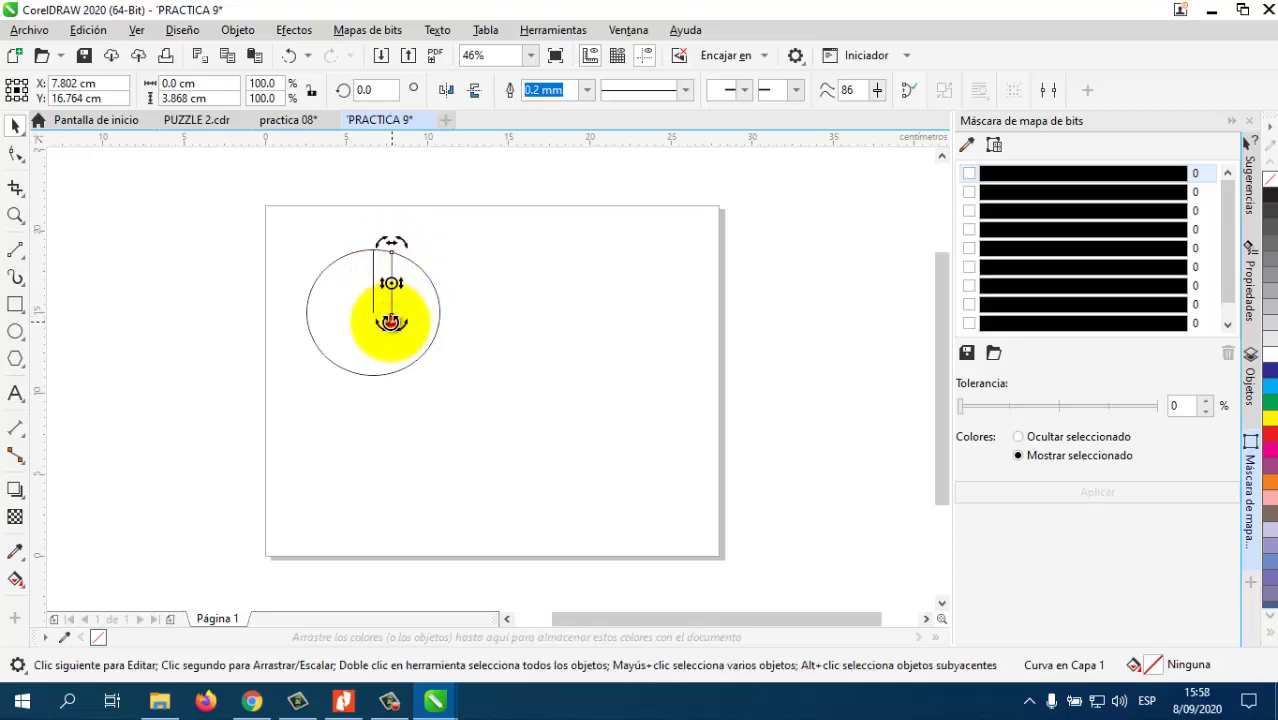
pyautogui.moveTo(391, 321); pyautogui.dragTo(376, 315)
pyautogui.click(461, 288)
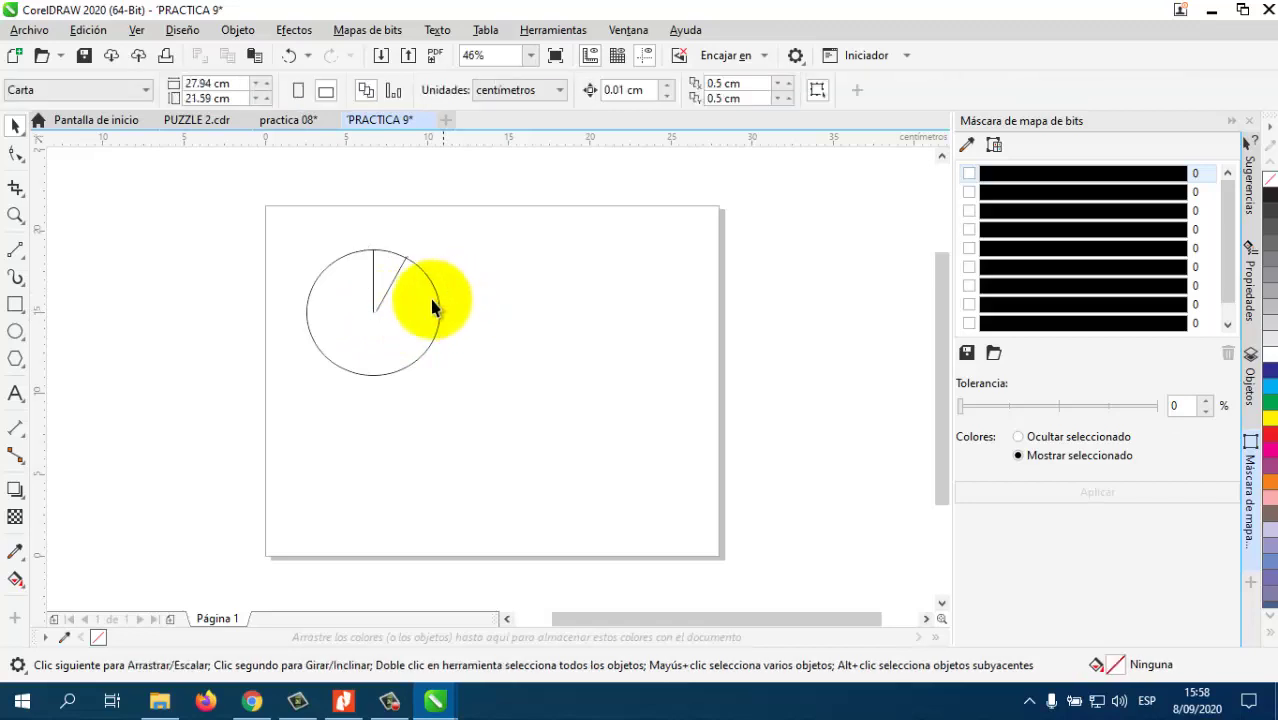
pyautogui.click(391, 284)
pyautogui.click(391, 284)
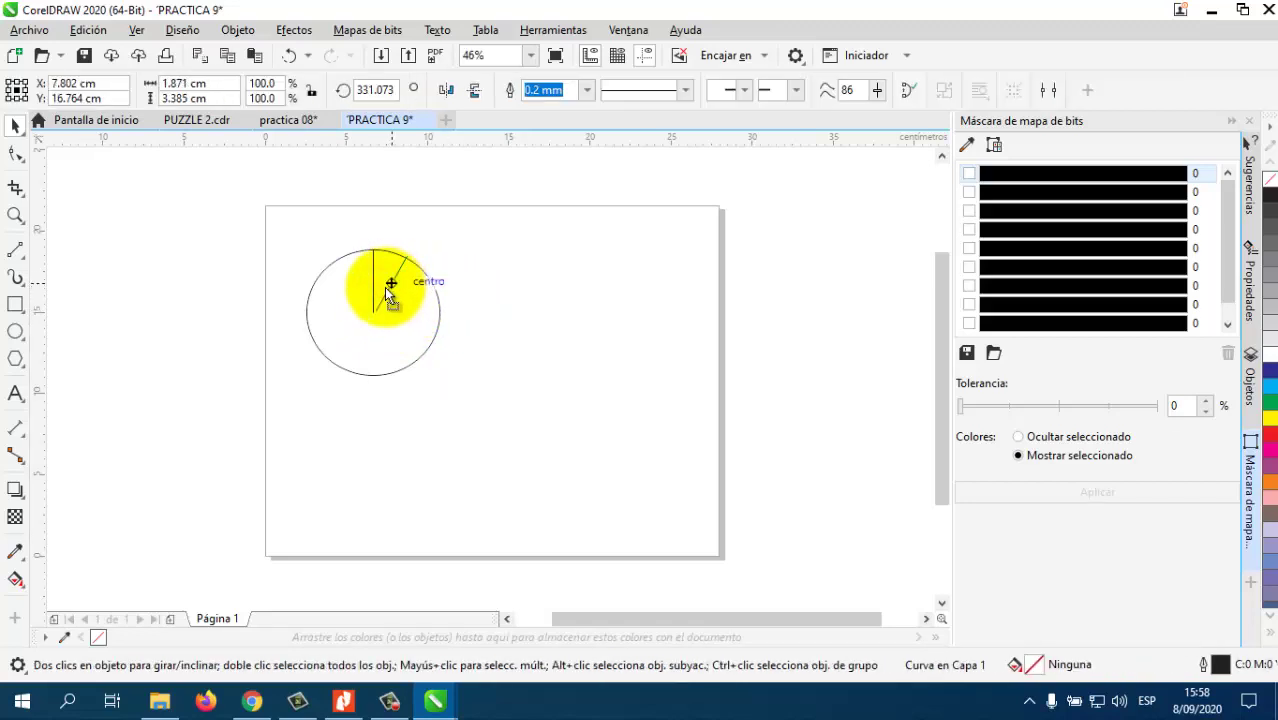
pyautogui.click(385, 290)
pyautogui.click(388, 293)
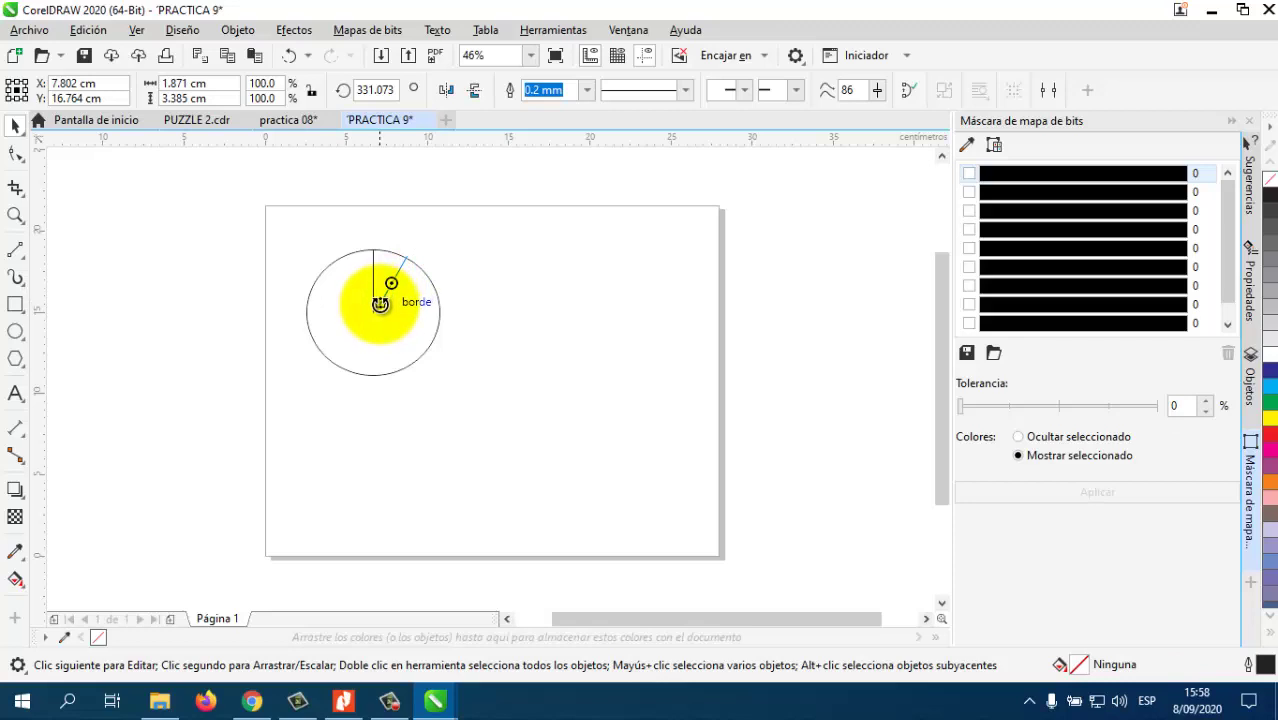
pyautogui.click(483, 331)
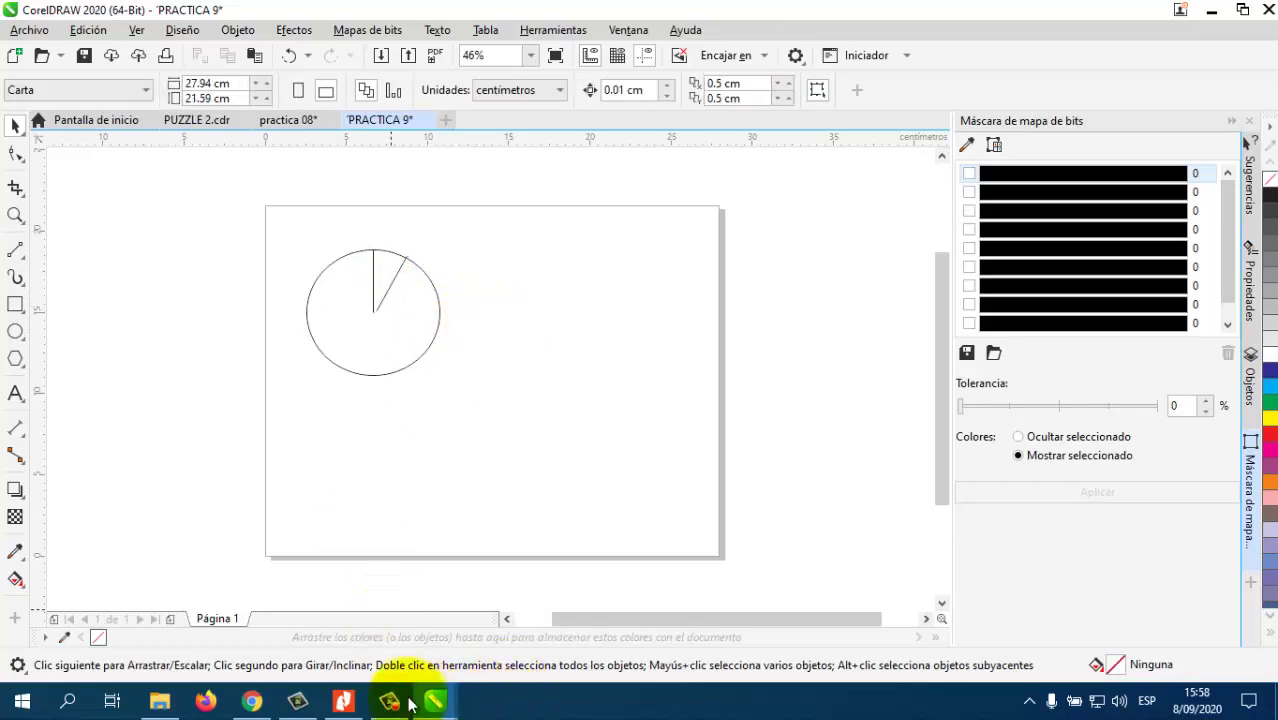
# Check the PRACTICA - 09 reference and draw a rectangle about 28 by 21.4 cm covering the whole page.
pyautogui.click(343, 700)
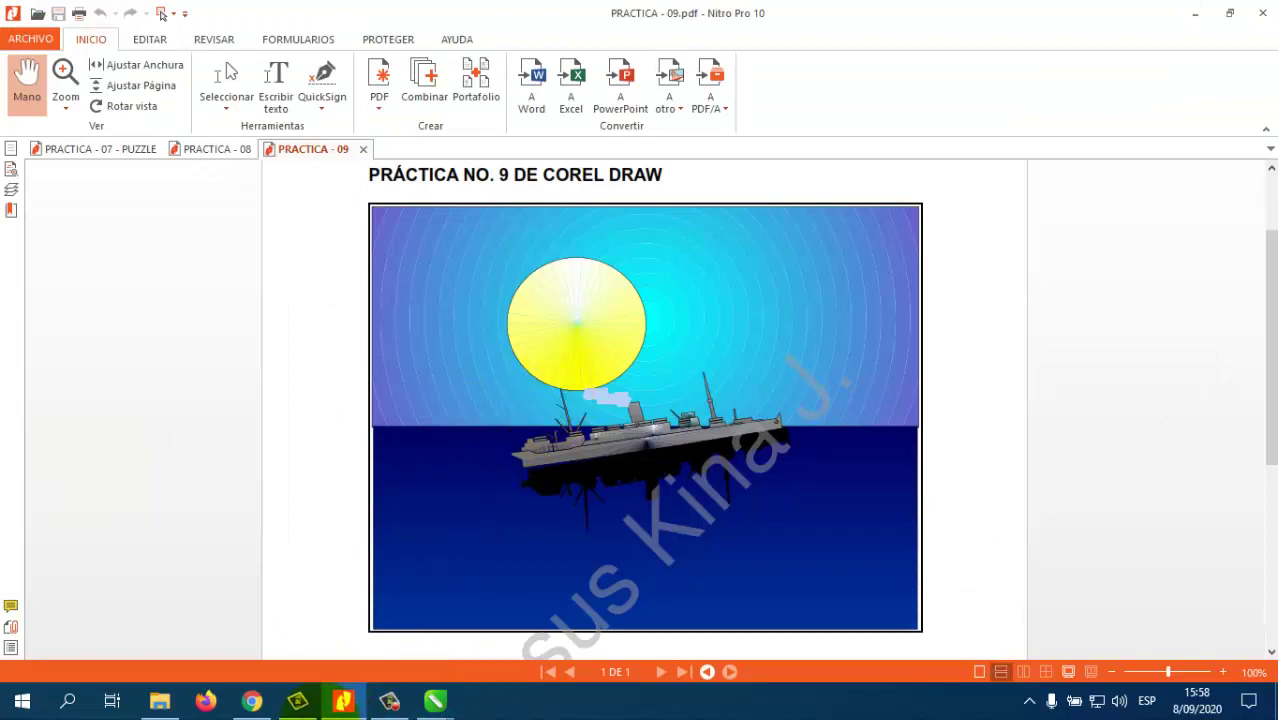
pyautogui.click(340, 703)
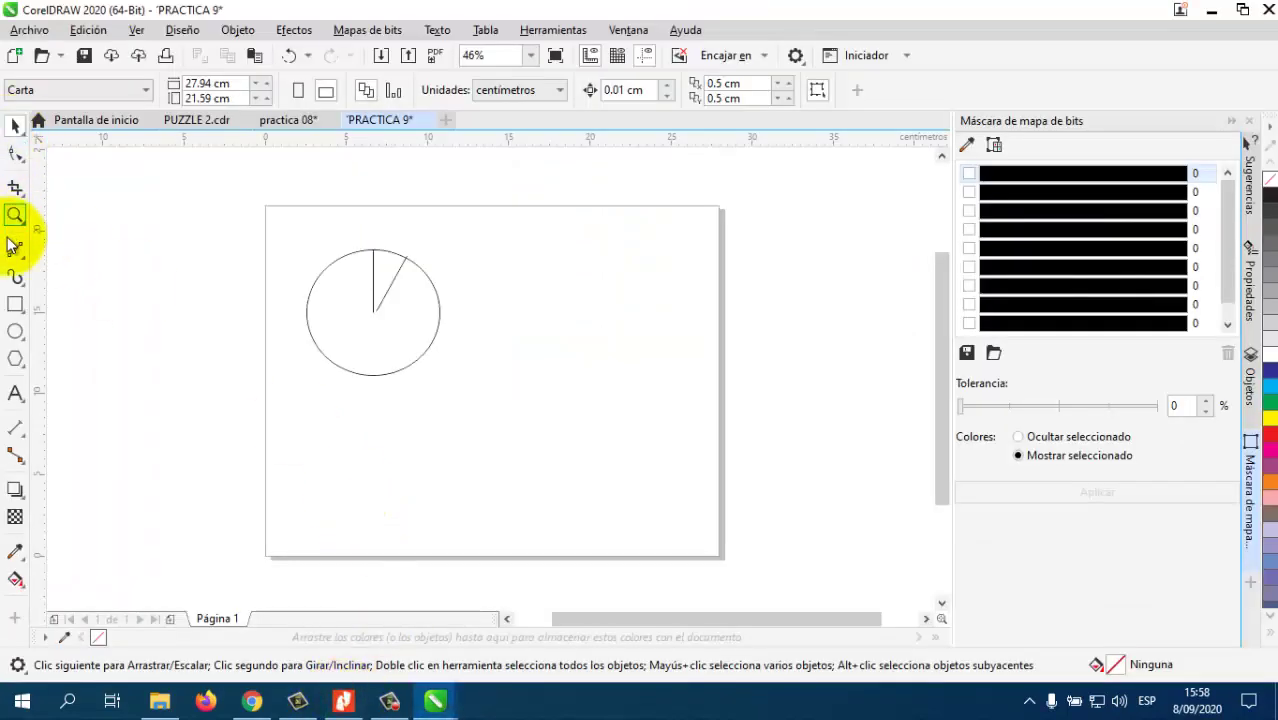
pyautogui.click(16, 308)
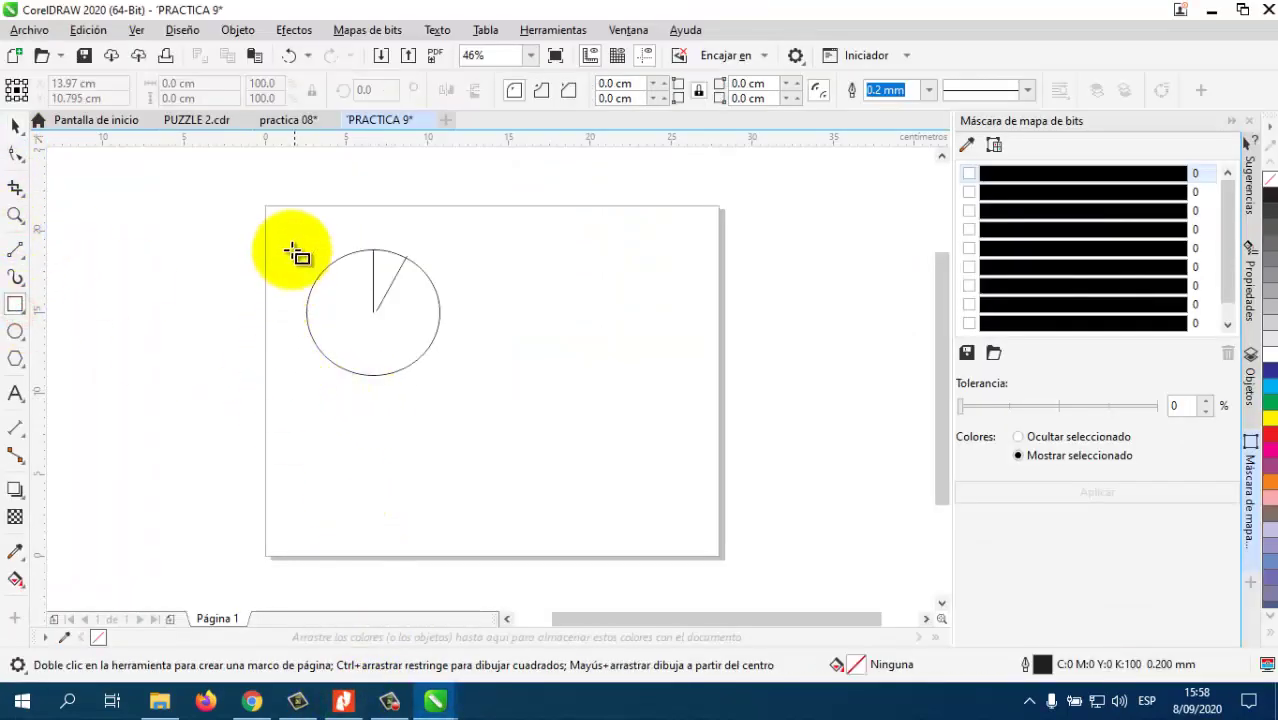
pyautogui.moveTo(264, 207)
pyautogui.mouseDown()
pyautogui.moveTo(551, 451)
pyautogui.moveTo(727, 553)
pyautogui.moveTo(265, 207)
pyautogui.mouseUp()
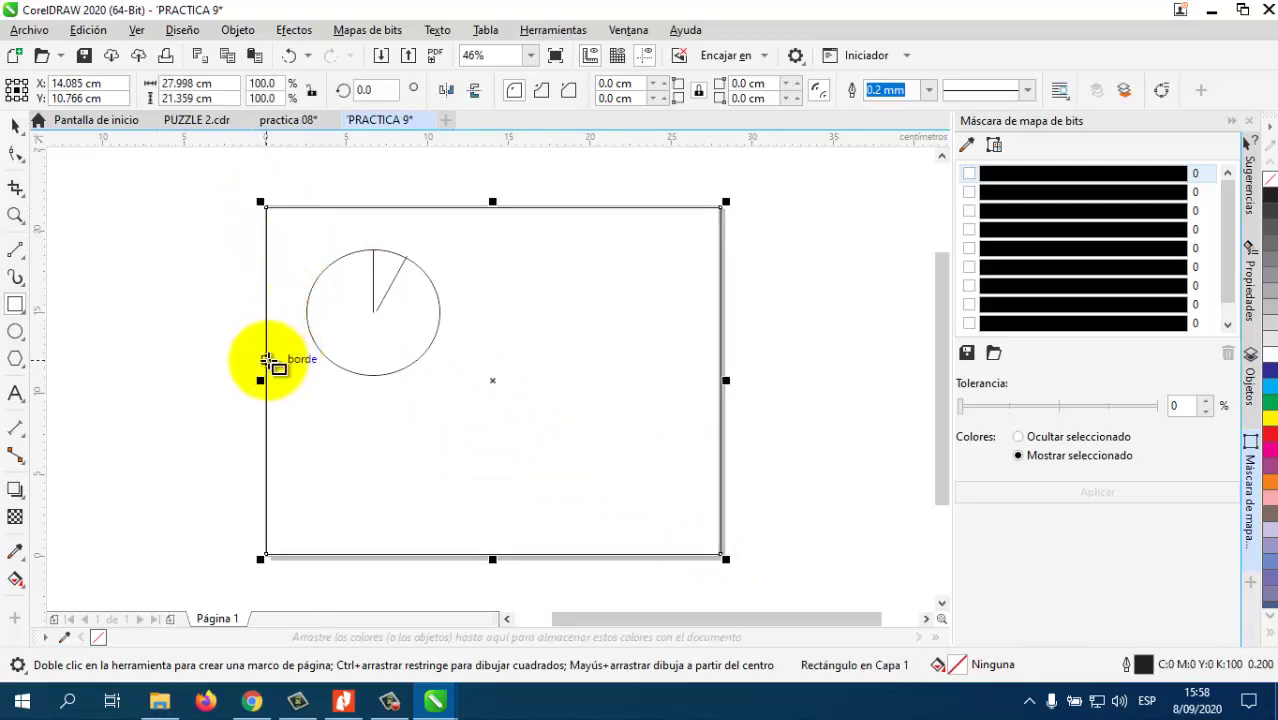
# Draw a full-width sea rectangle at the page's lower part and lower its upper edge until it is about 9.3 cm high.
pyautogui.moveTo(267, 360); pyautogui.dragTo(722, 555)
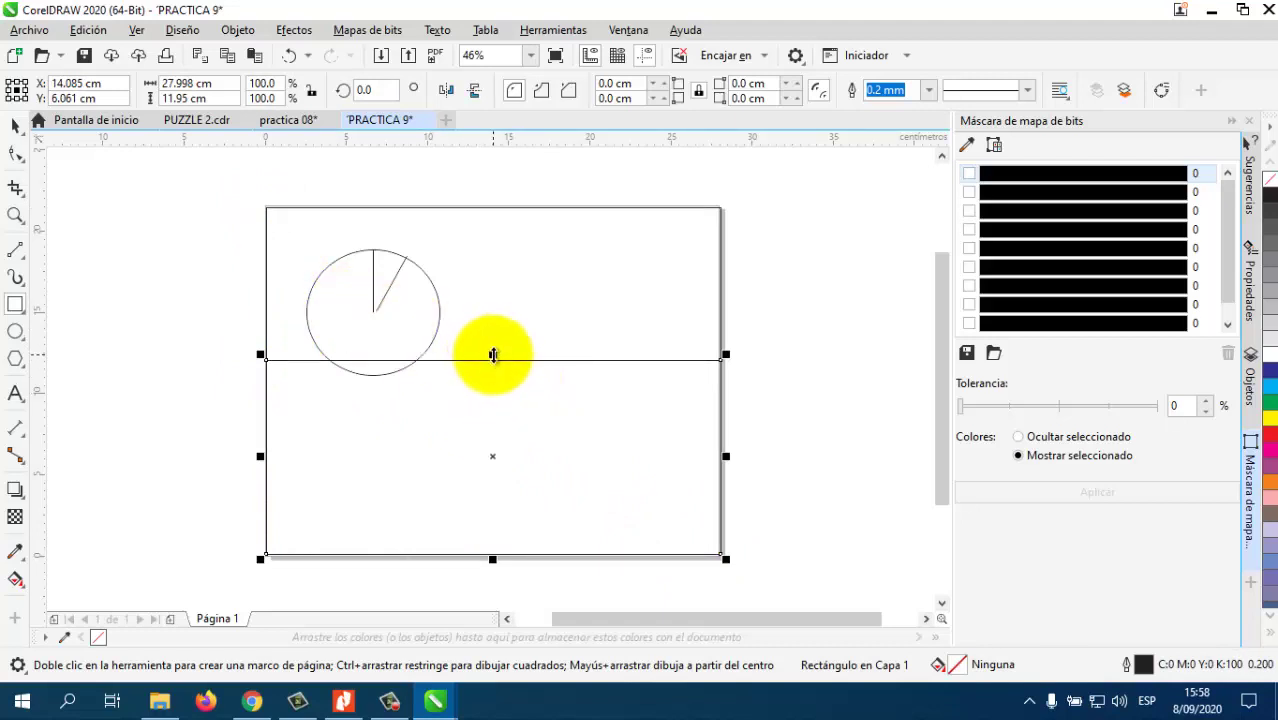
pyautogui.moveTo(492, 355); pyautogui.dragTo(492, 375)
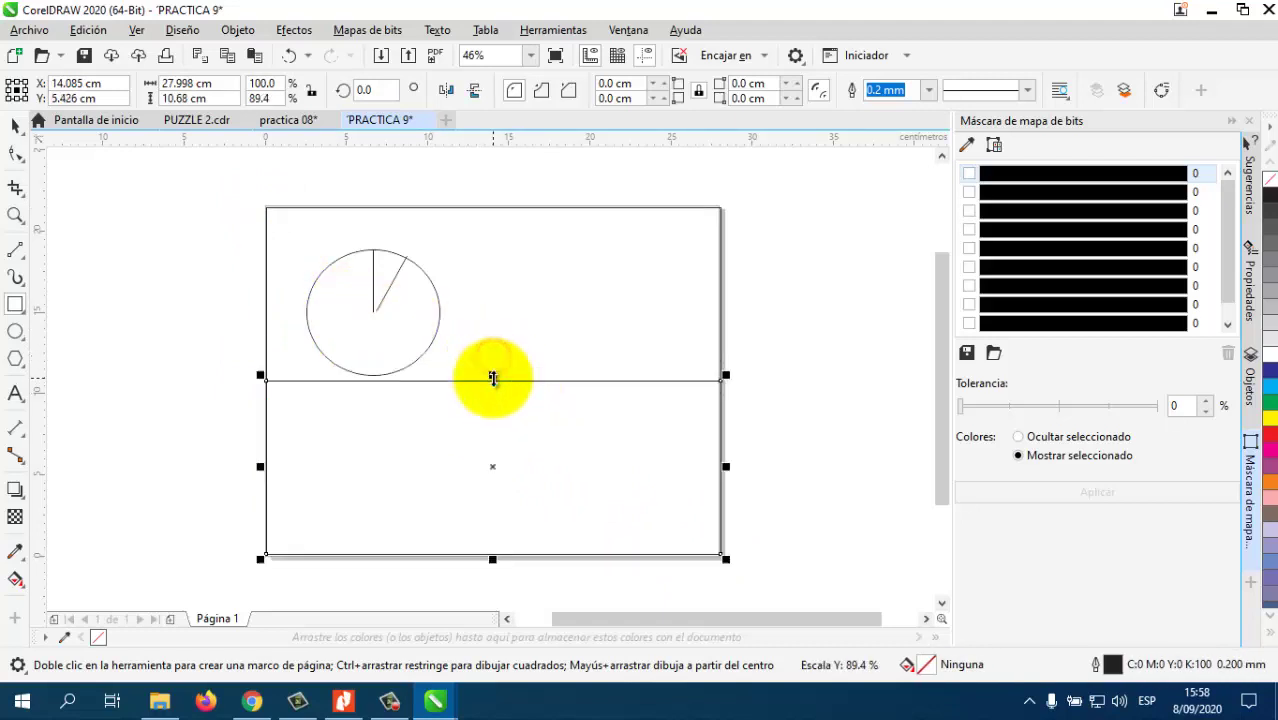
pyautogui.click(347, 701)
pyautogui.click(347, 701)
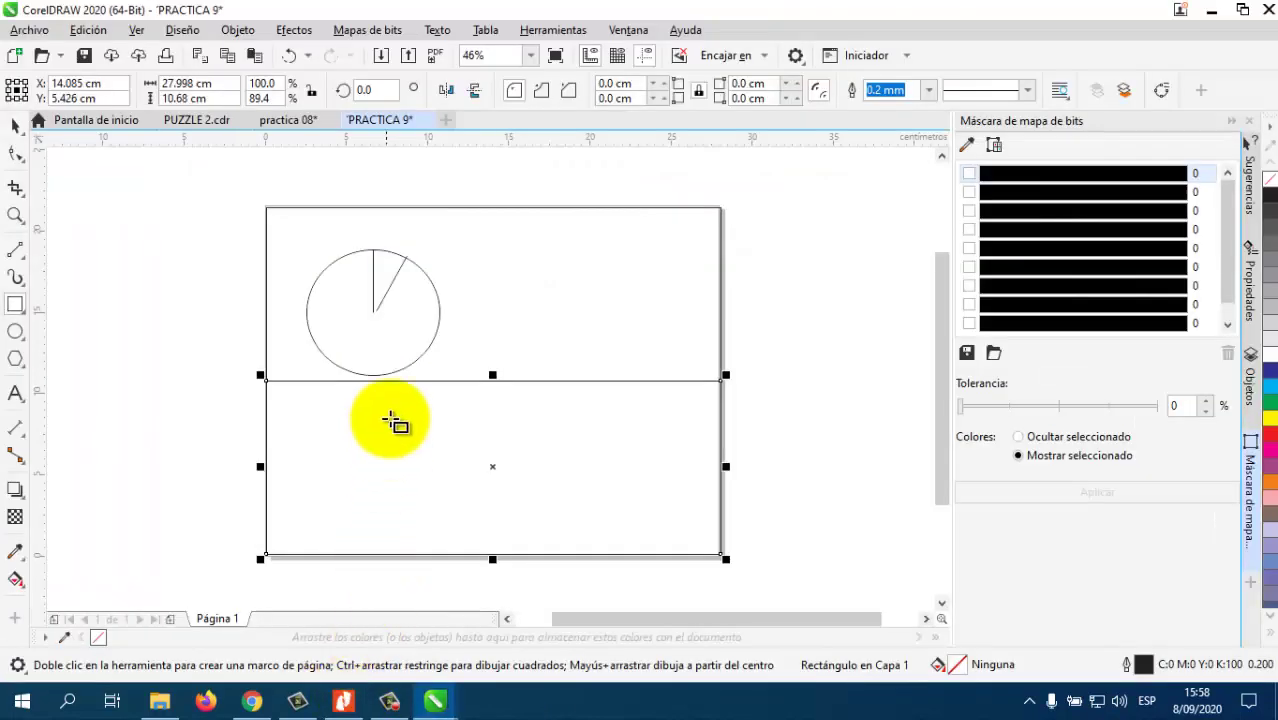
pyautogui.moveTo(492, 378); pyautogui.dragTo(491, 401)
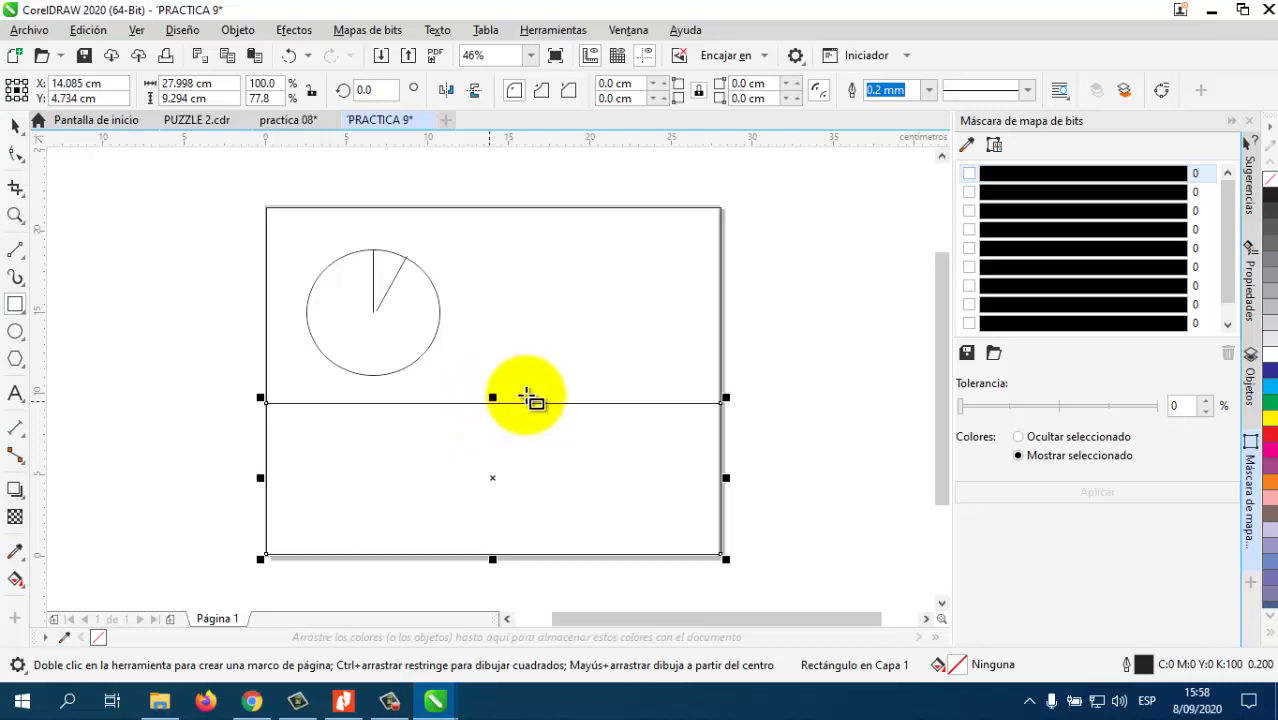
pyautogui.click(773, 380)
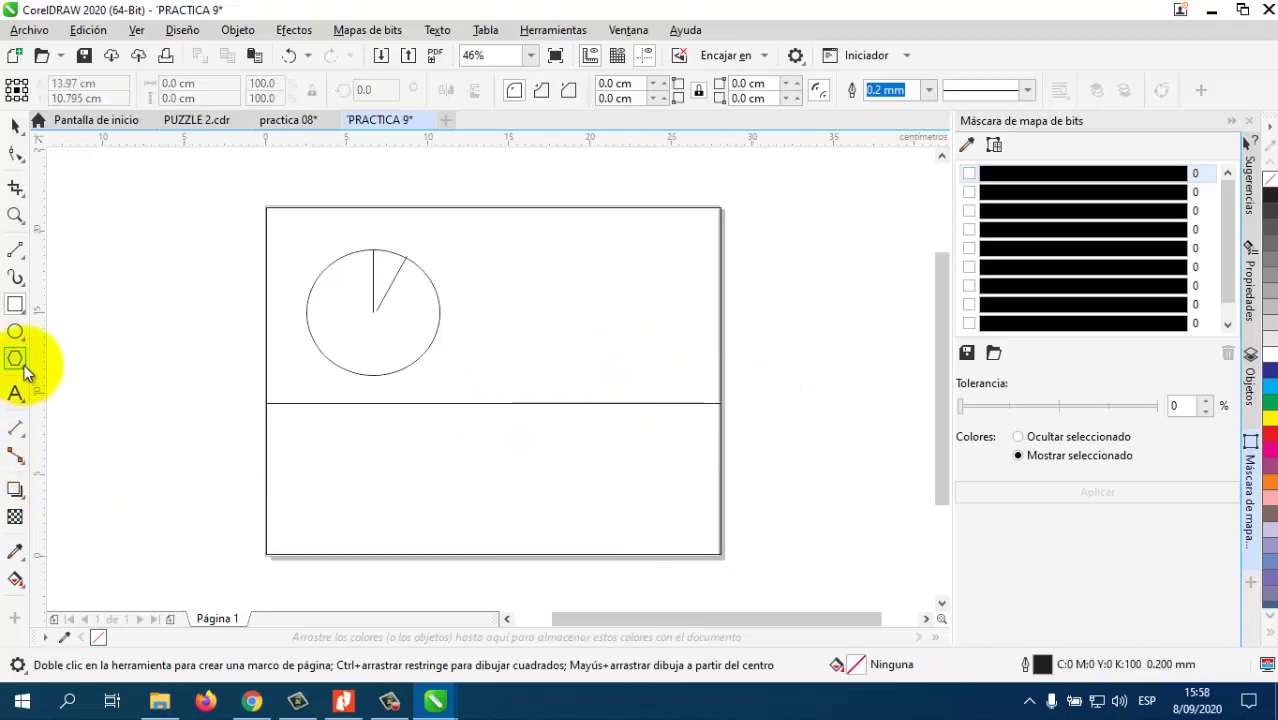
# Use Interactive fill to colour the page-sized rectangle dark blue and the lower sea rectangle cyan, checking the colours against the reference.
pyautogui.click(13, 580)
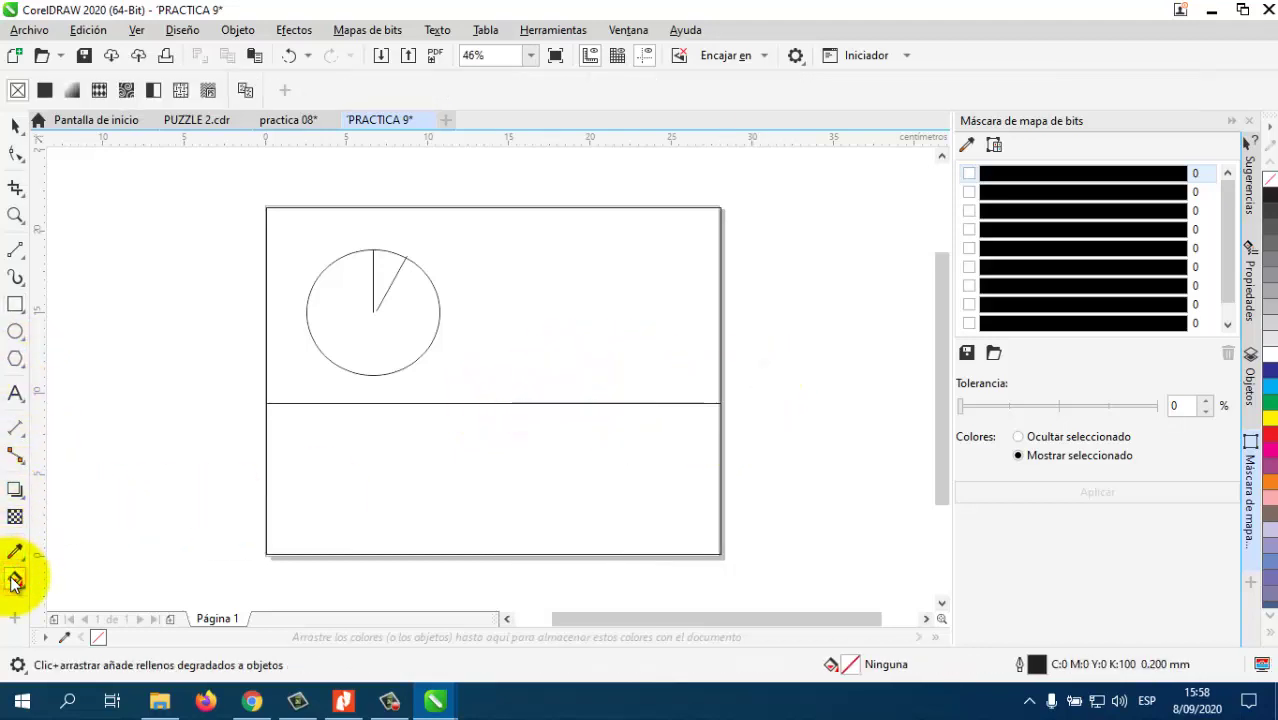
pyautogui.click(13, 581)
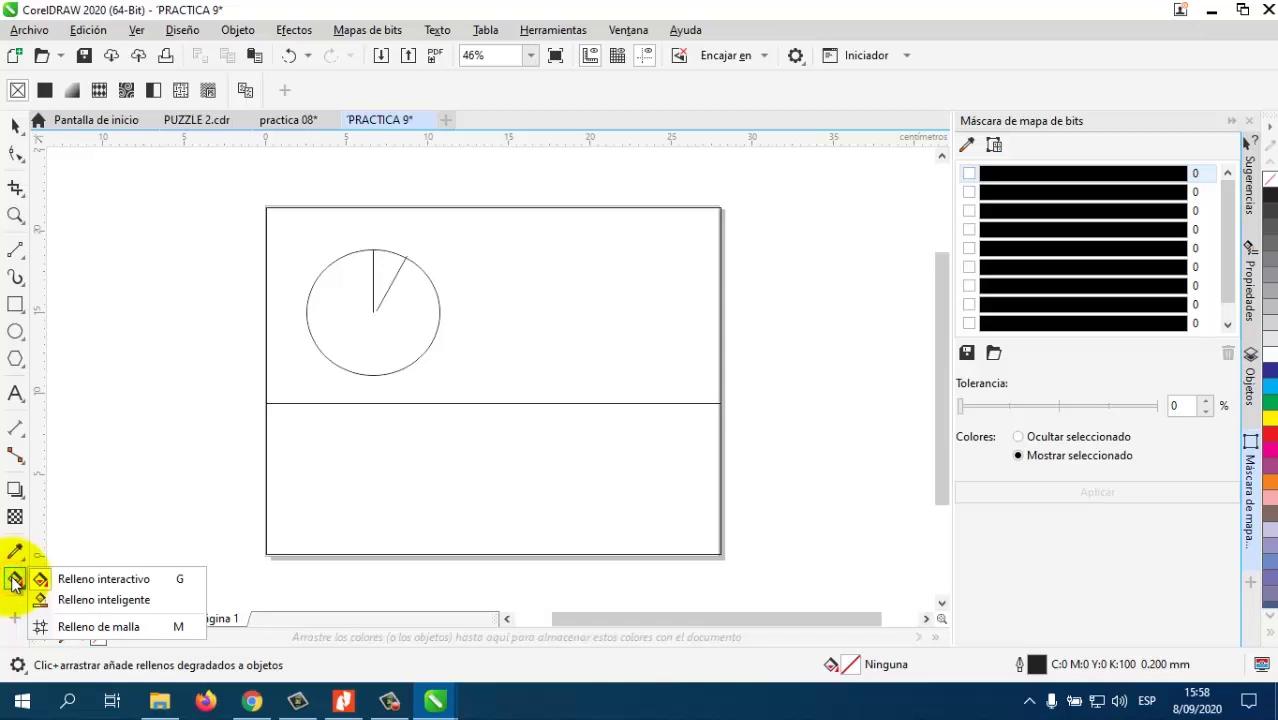
pyautogui.click(75, 579)
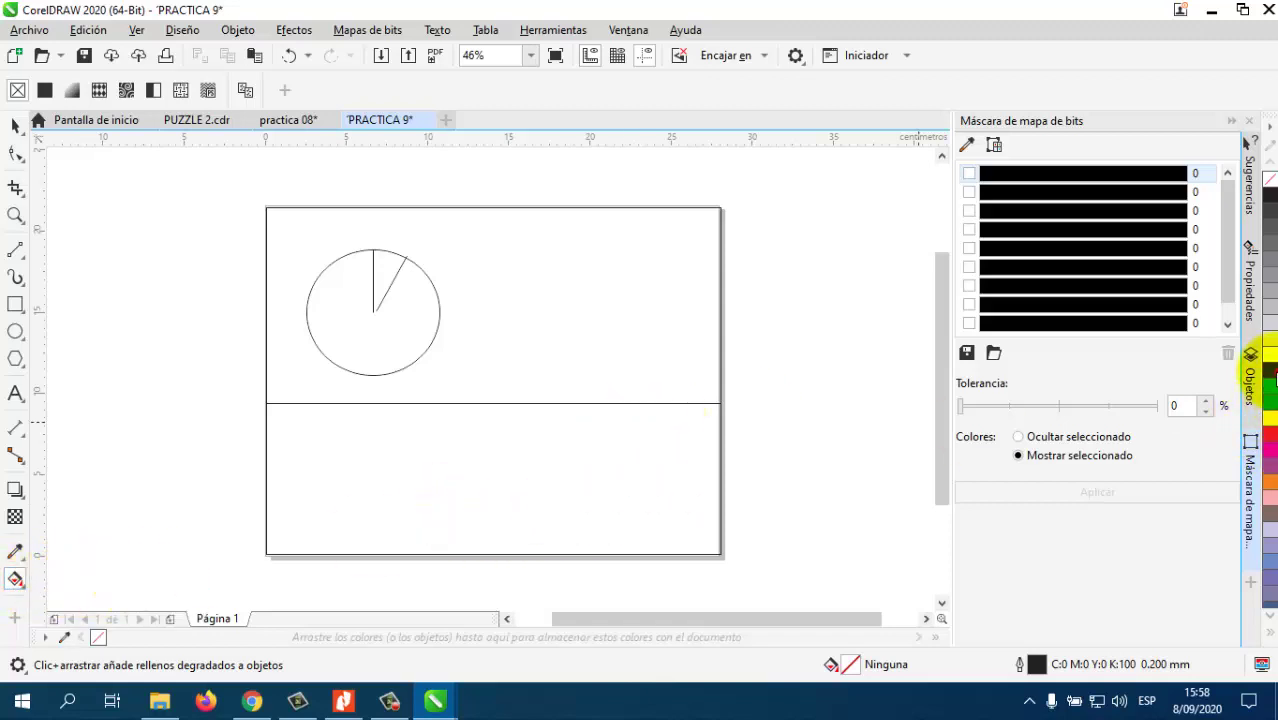
pyautogui.click(684, 318)
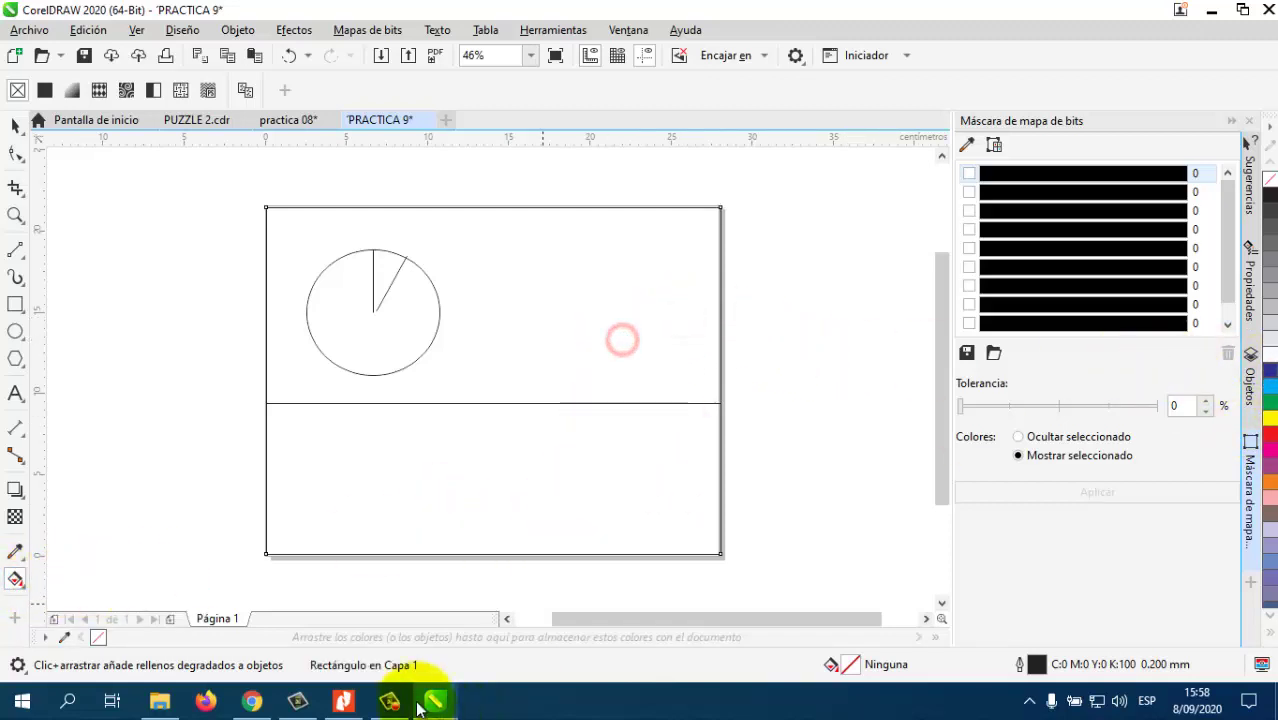
pyautogui.click(343, 702)
pyautogui.click(343, 702)
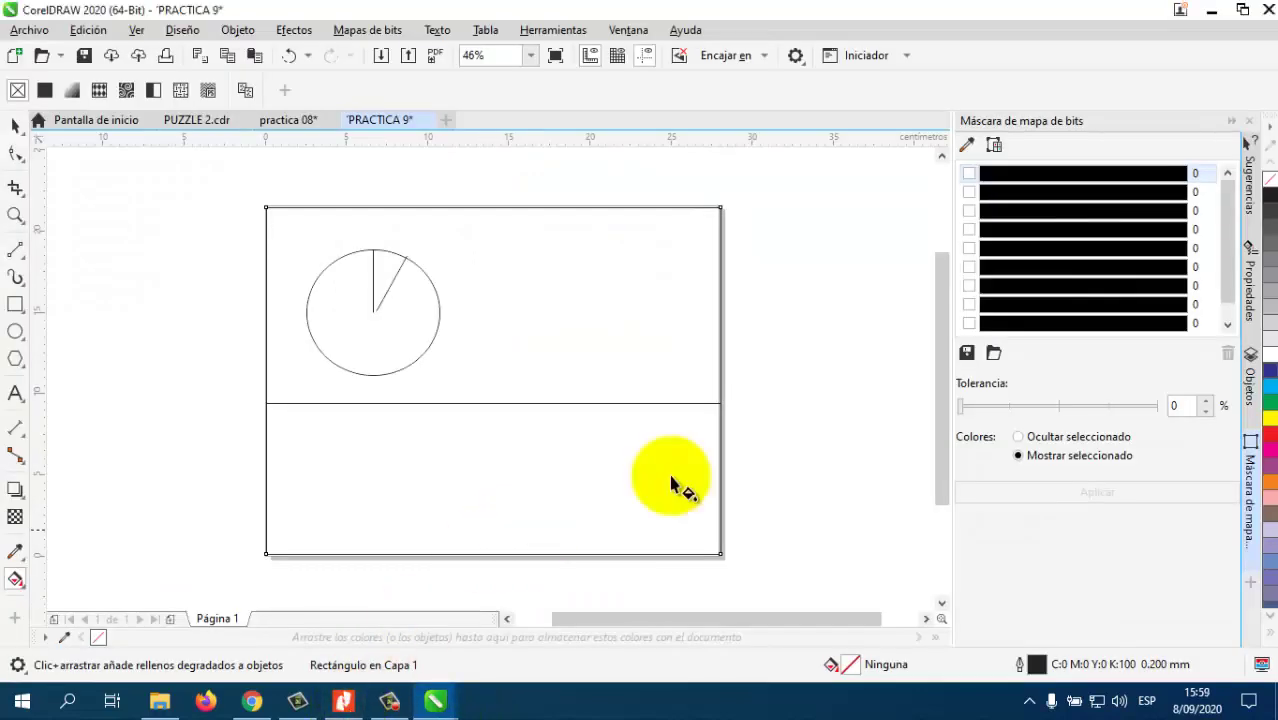
pyautogui.click(1270, 376)
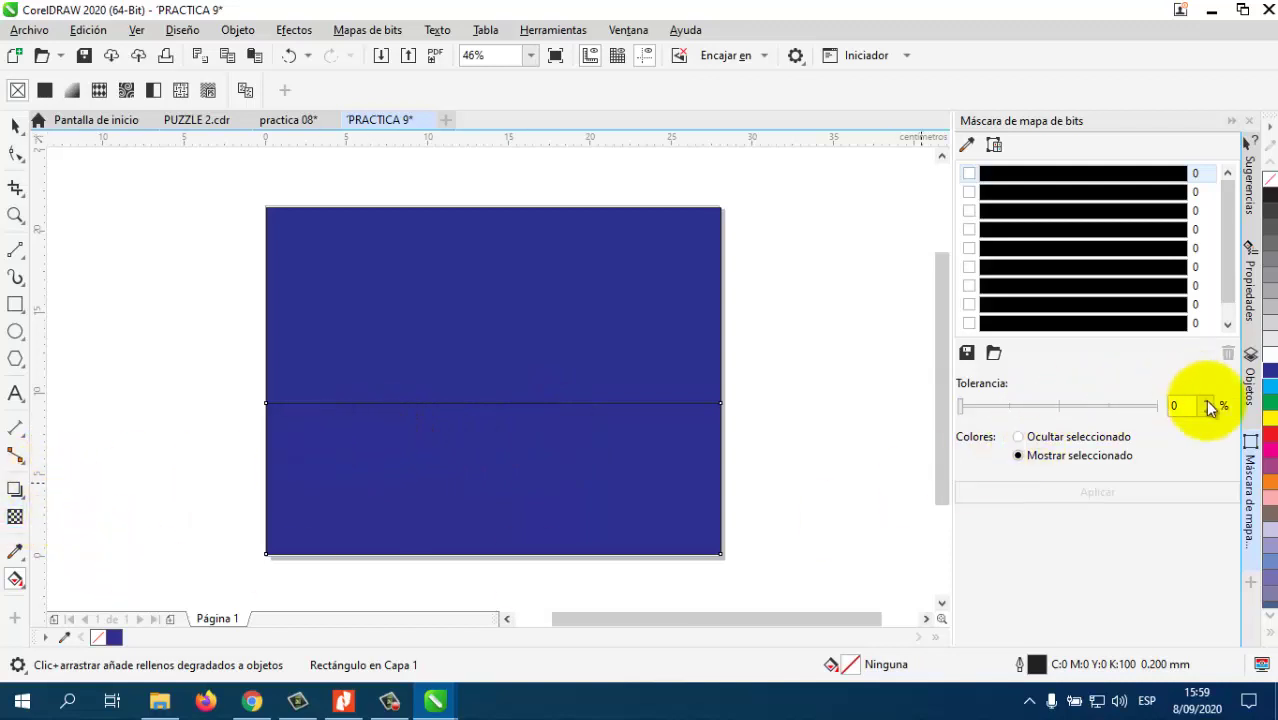
pyautogui.click(342, 701)
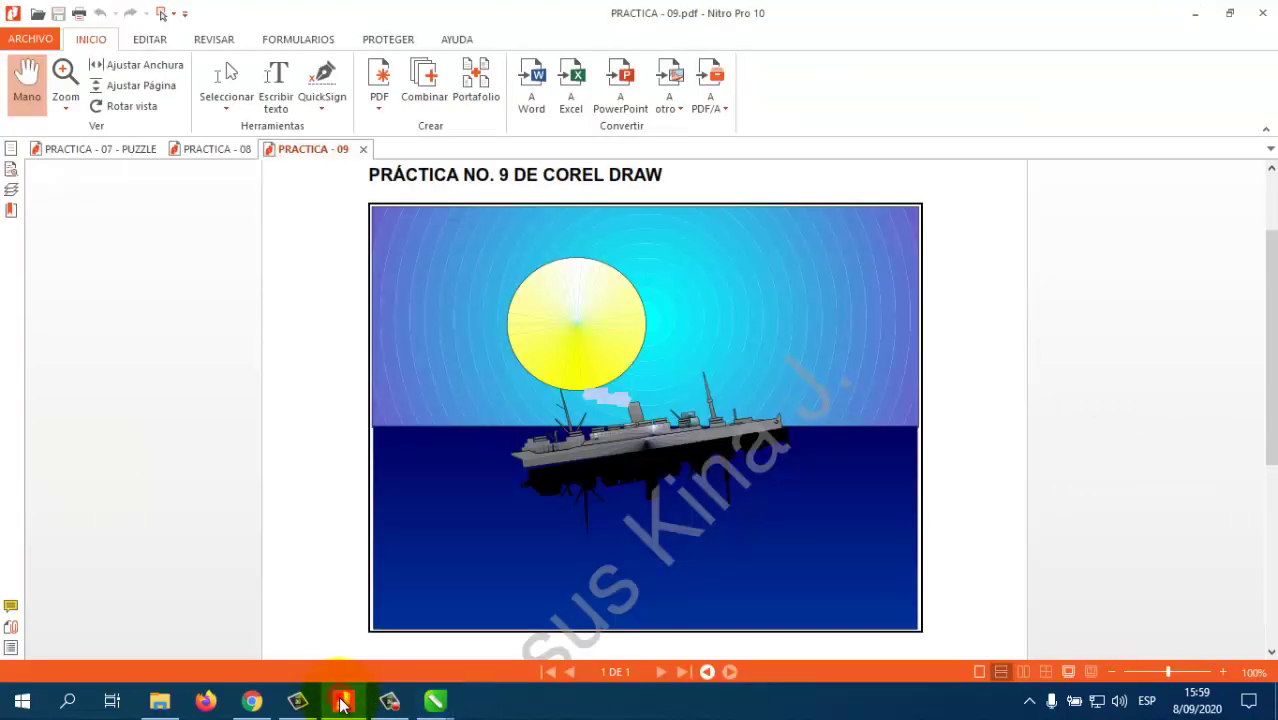
pyautogui.click(342, 701)
pyautogui.click(1271, 390)
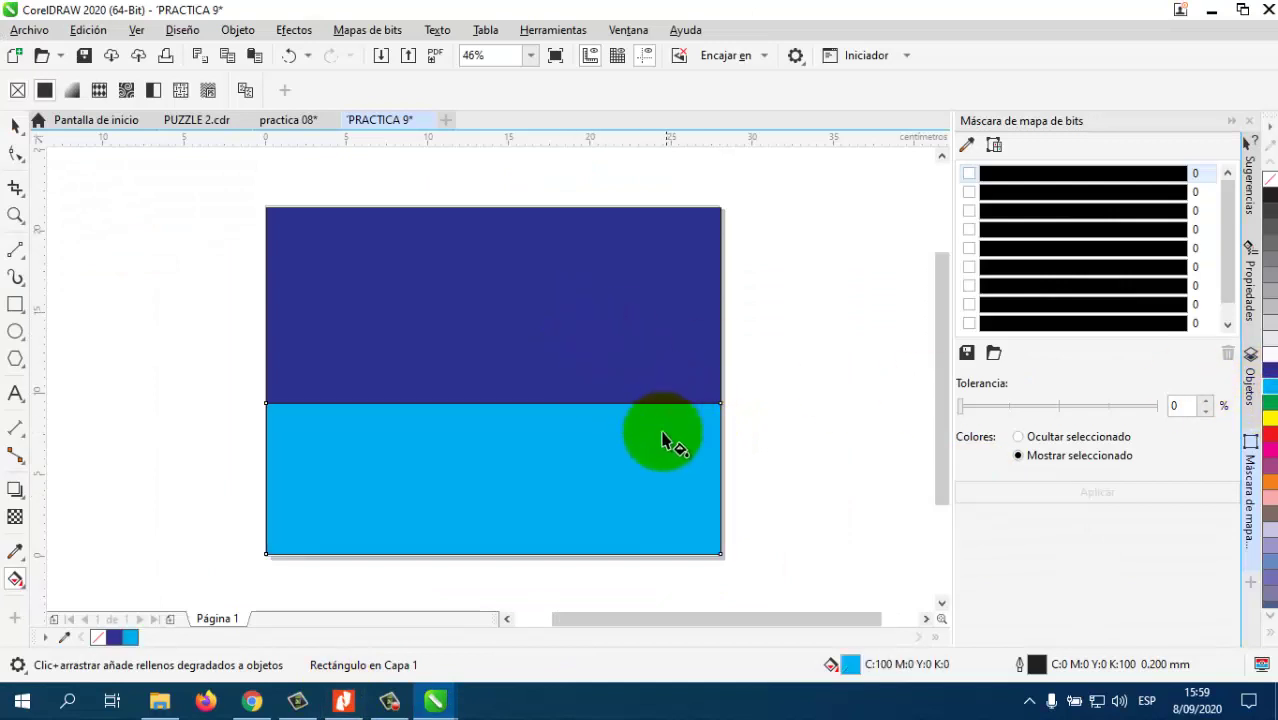
# Fill the page-sized sky rectangle with cyan (C:100) and the lower sea rectangle with dark blue (C:100 M:100).
pyautogui.click(627, 321)
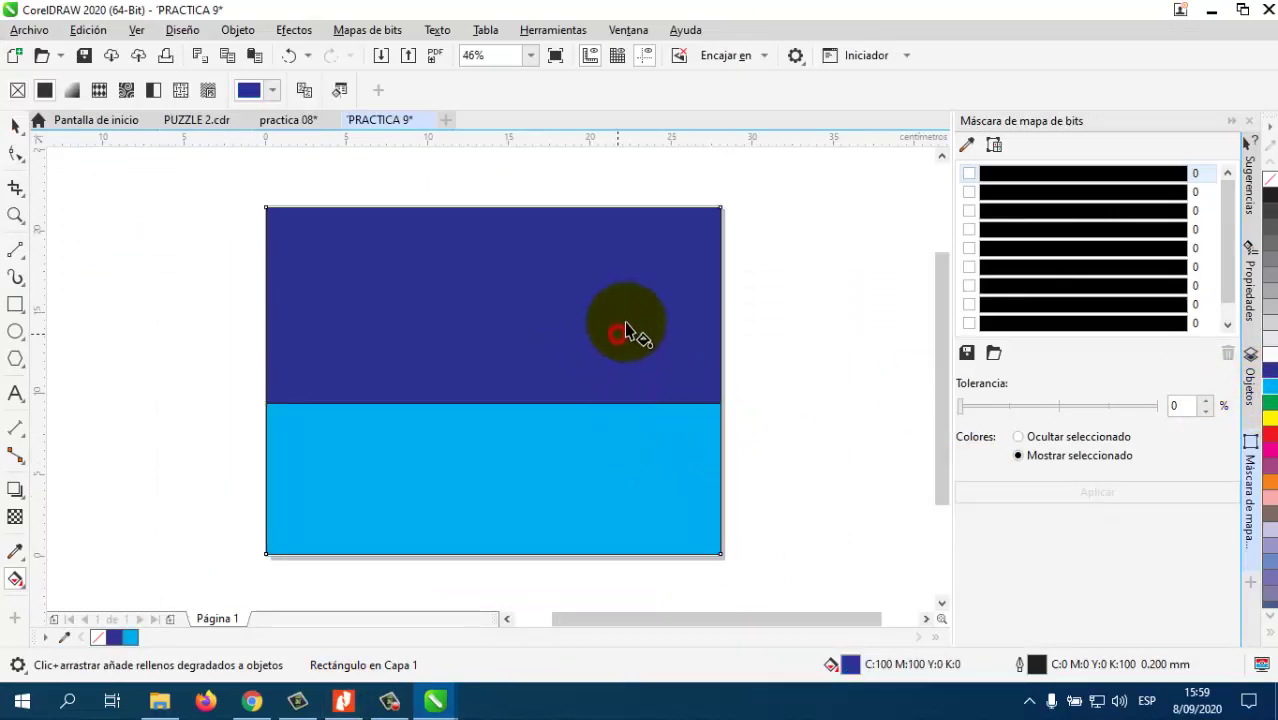
pyautogui.click(1270, 395)
pyautogui.click(656, 496)
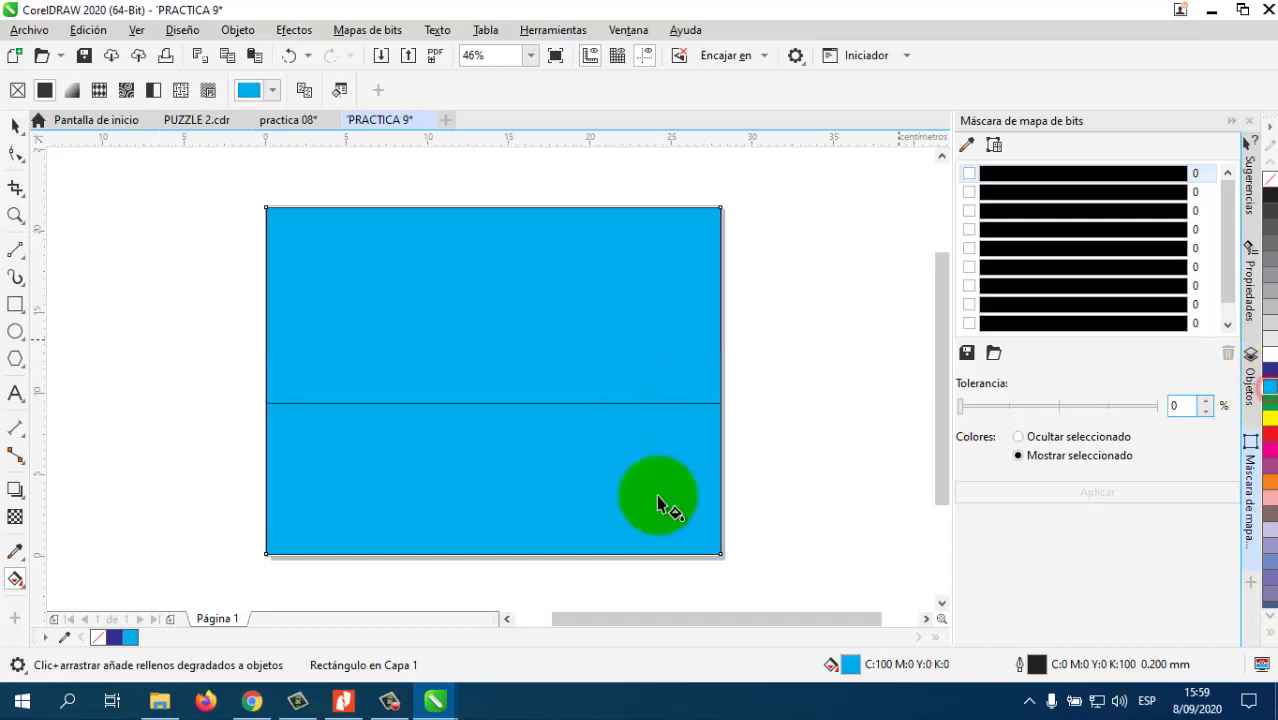
pyautogui.click(1270, 368)
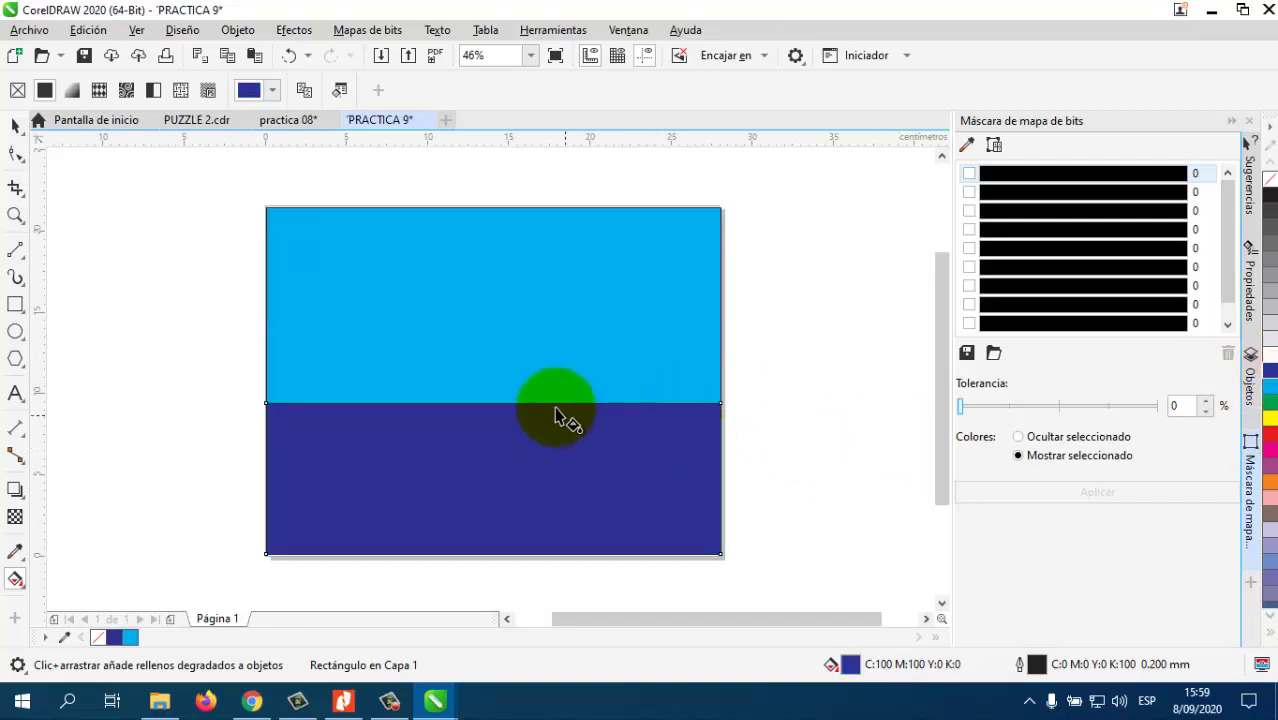
# Give the sky rectangle an elliptical cyan-to-white gradient fill and move its white centre up to the middle of the visible sky.
pyautogui.click(508, 318)
pyautogui.click(528, 286)
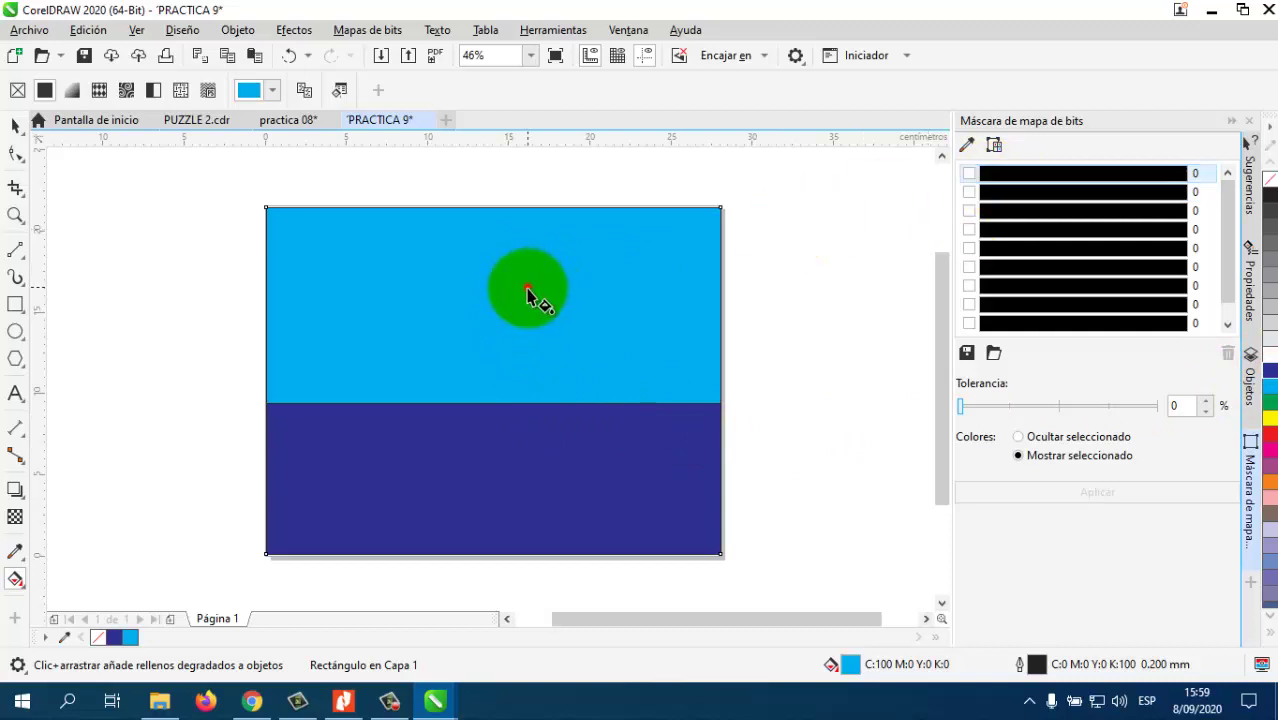
pyautogui.click(1252, 284)
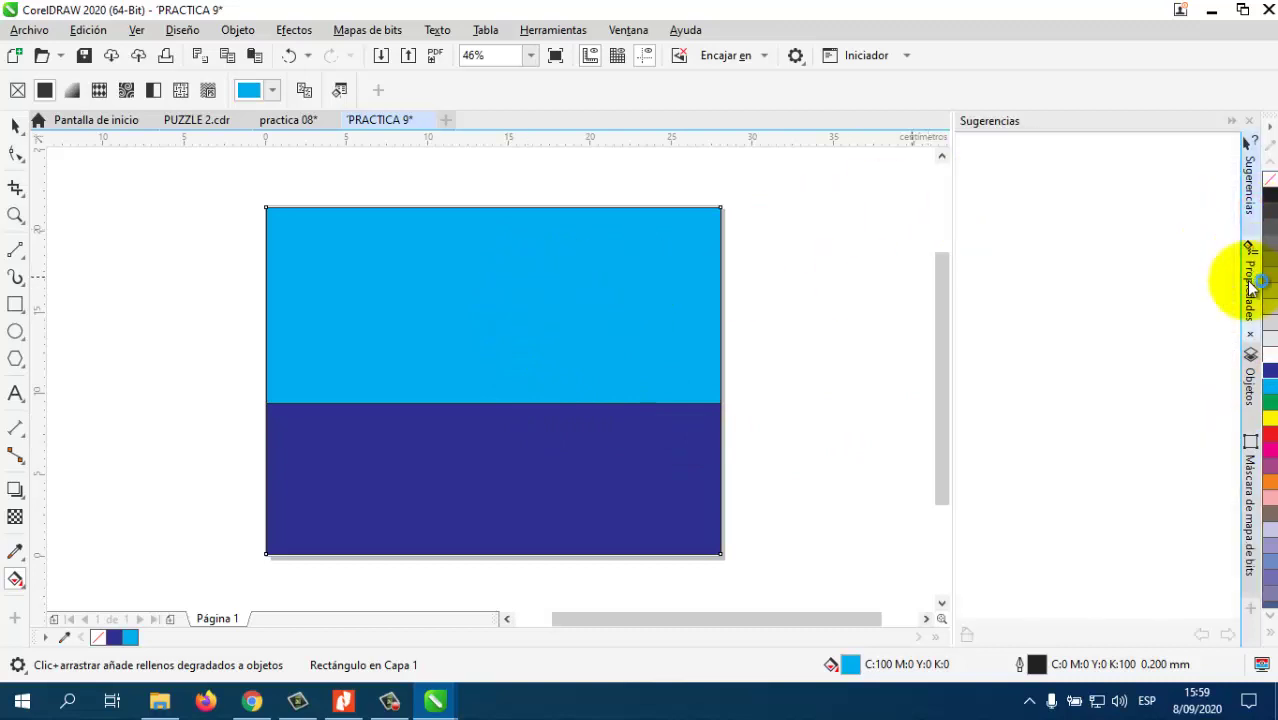
pyautogui.click(1252, 284)
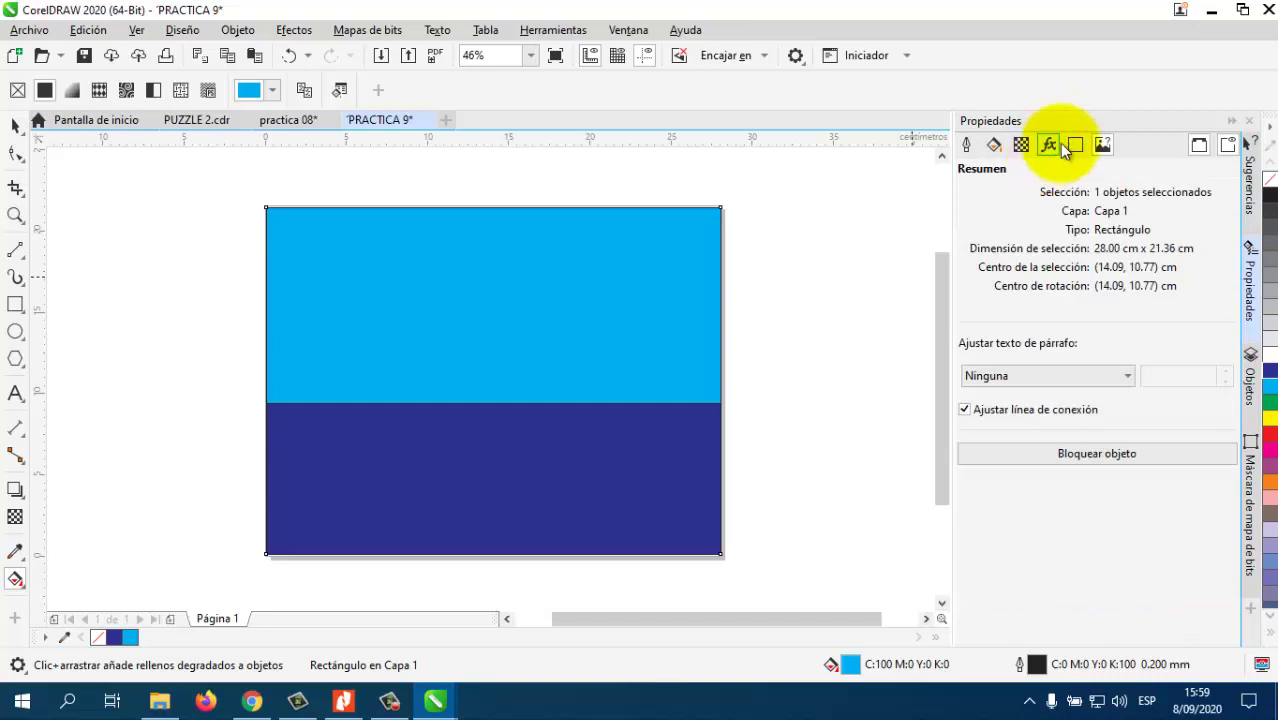
pyautogui.click(996, 148)
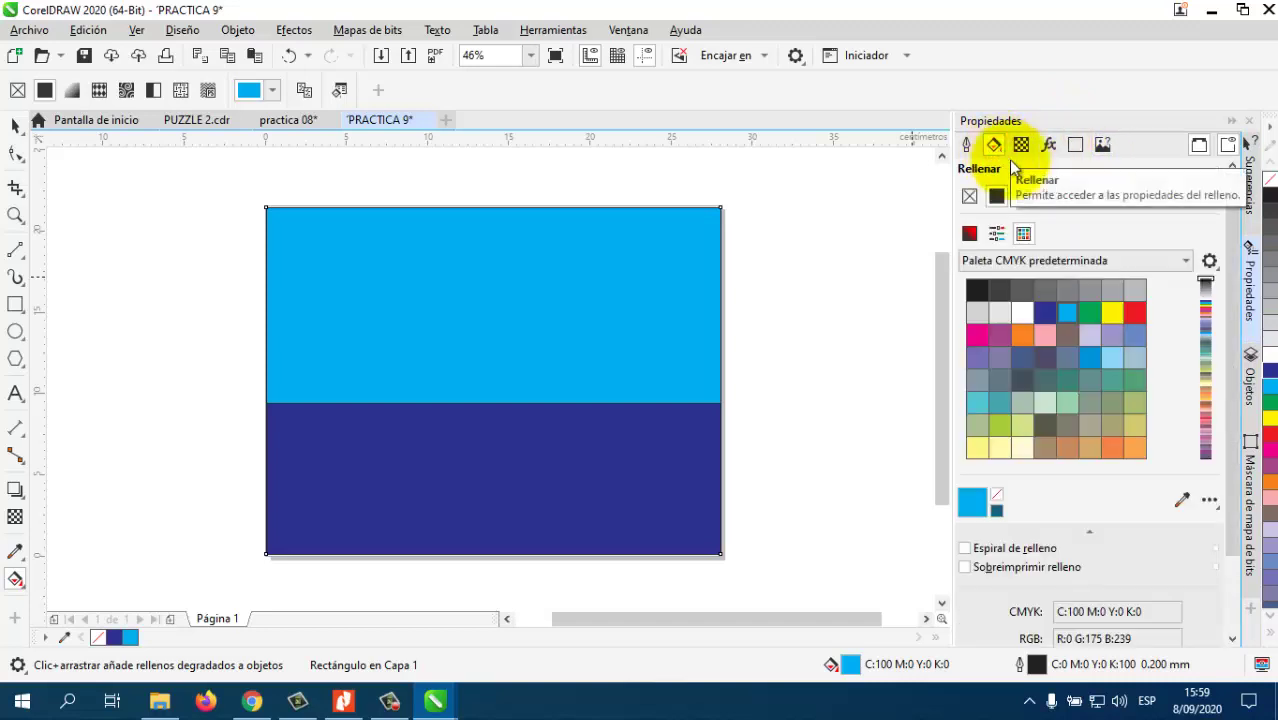
pyautogui.click(1022, 197)
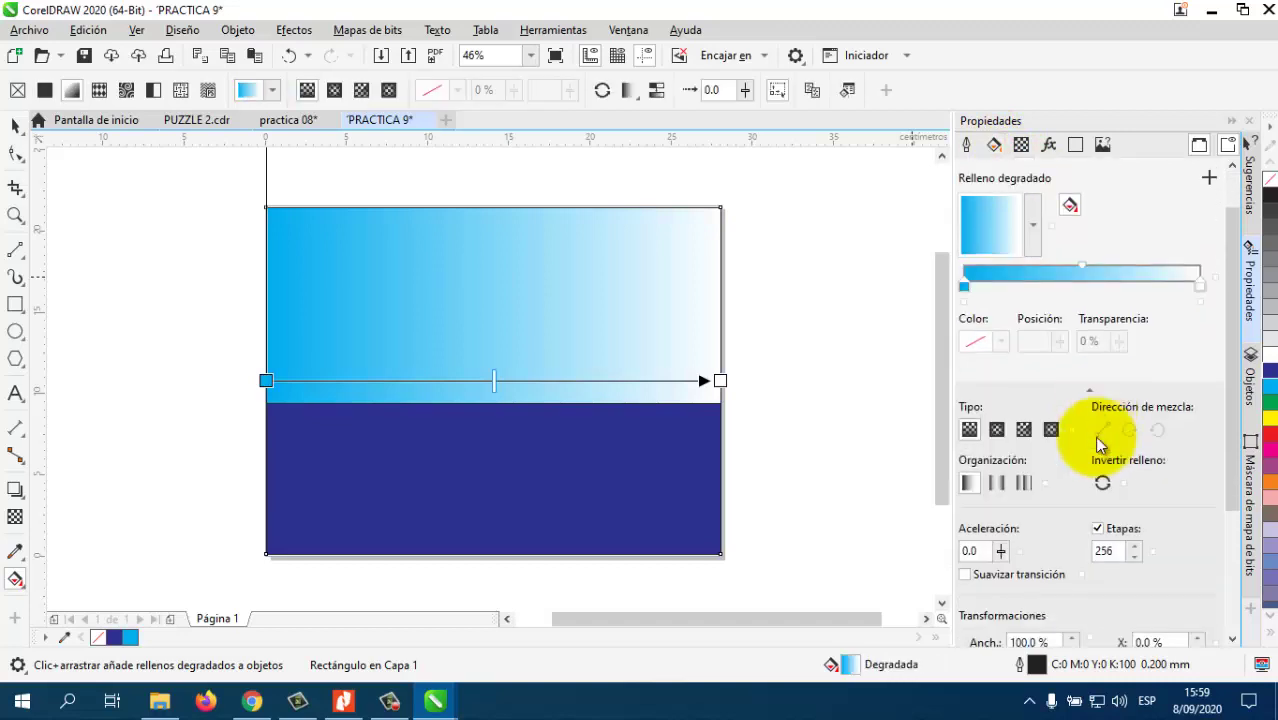
pyautogui.scroll(-1, 1098, 443)
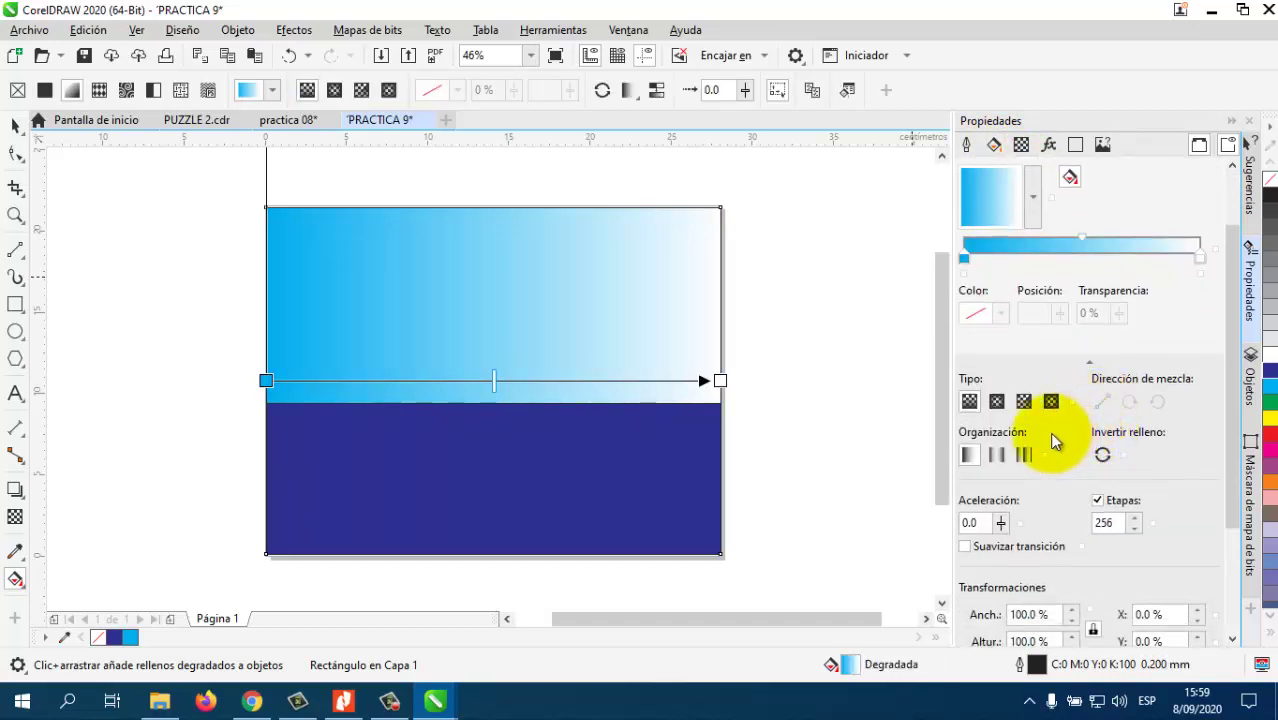
pyautogui.click(997, 402)
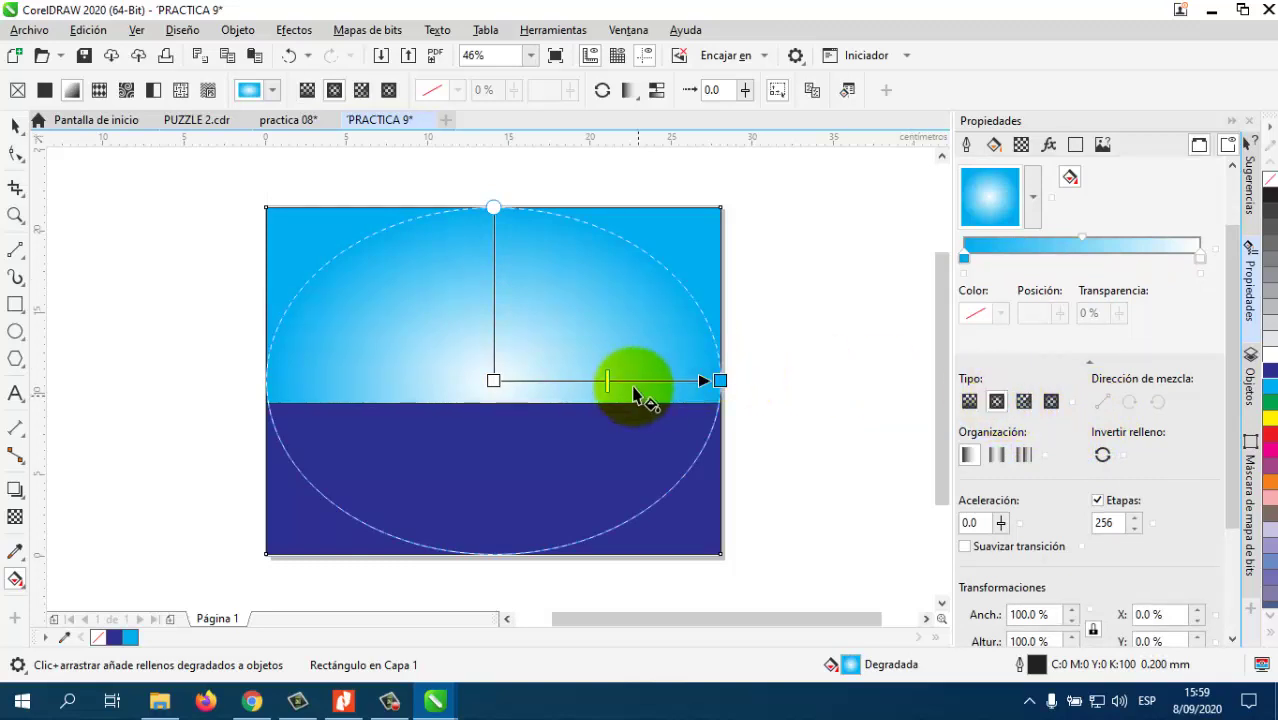
pyautogui.moveTo(494, 378); pyautogui.dragTo(493, 292)
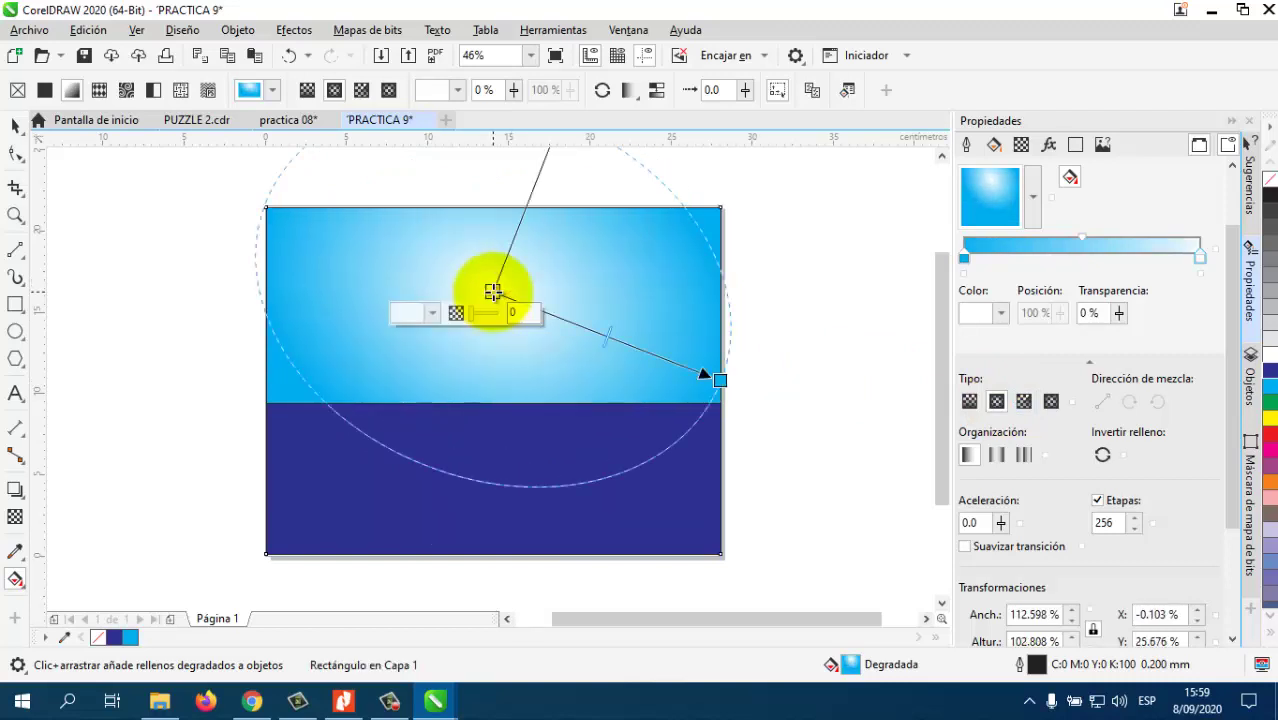
pyautogui.click(893, 348)
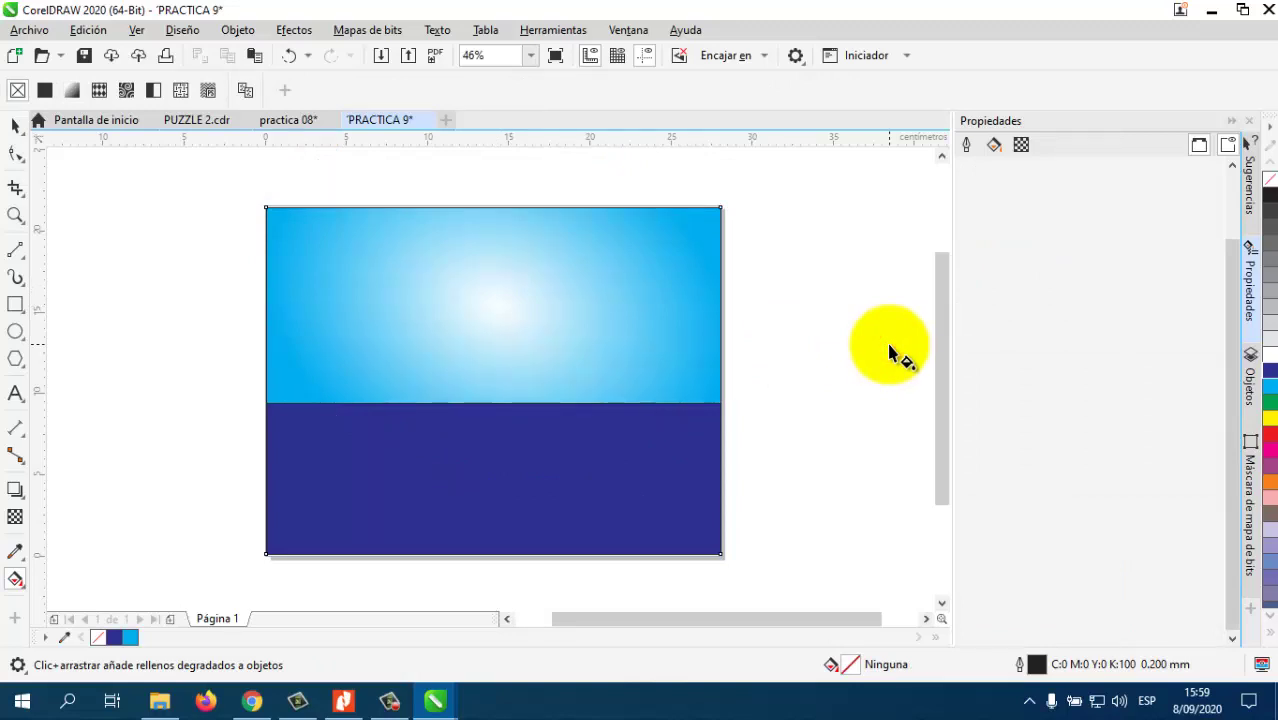
# Check the PRACTICA - 09 reference and apply a linear dark-blue-to-white gradient fill to the sea rectangle.
pyautogui.click(345, 704)
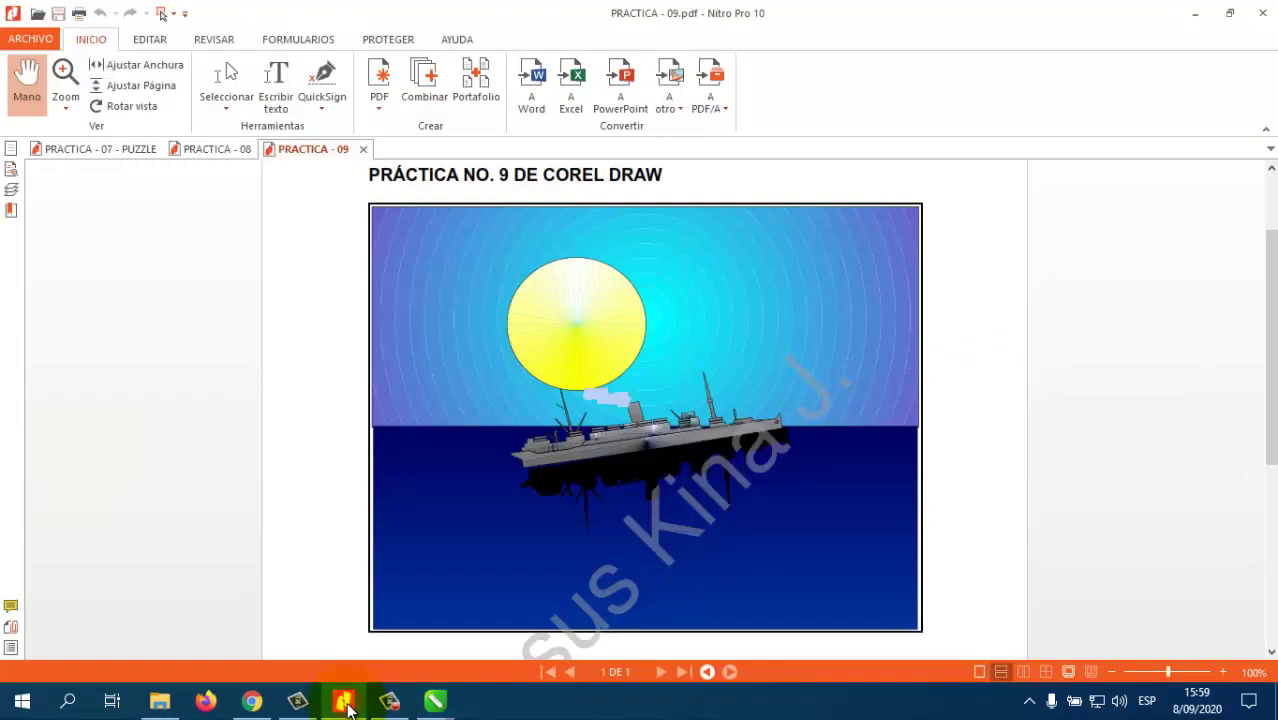
pyautogui.click(345, 704)
pyautogui.click(515, 467)
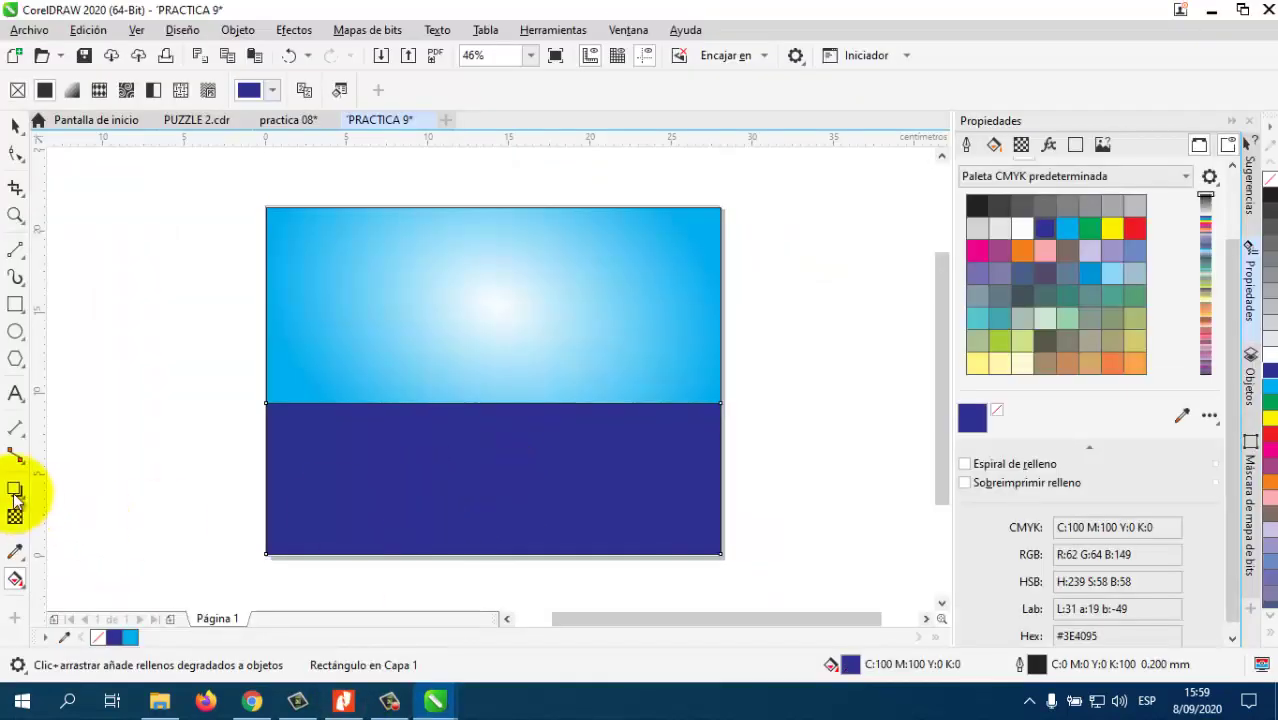
pyautogui.click(23, 128)
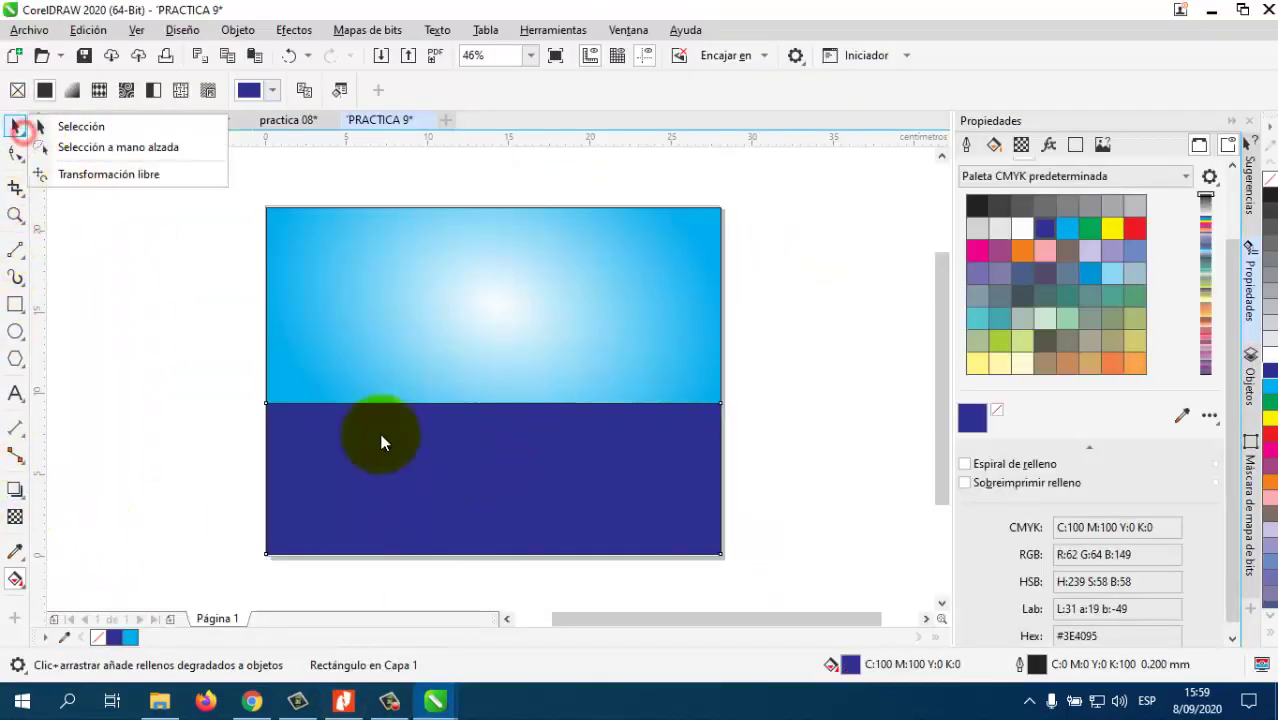
pyautogui.click(508, 515)
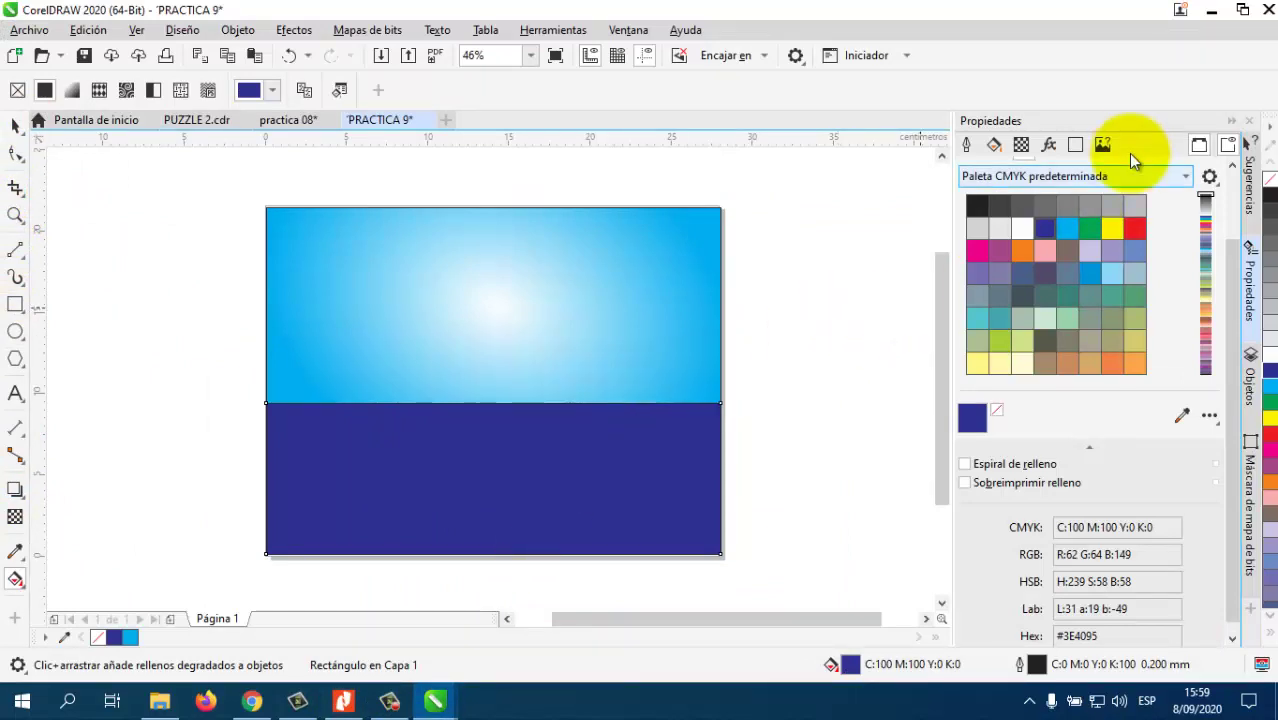
pyautogui.click(994, 148)
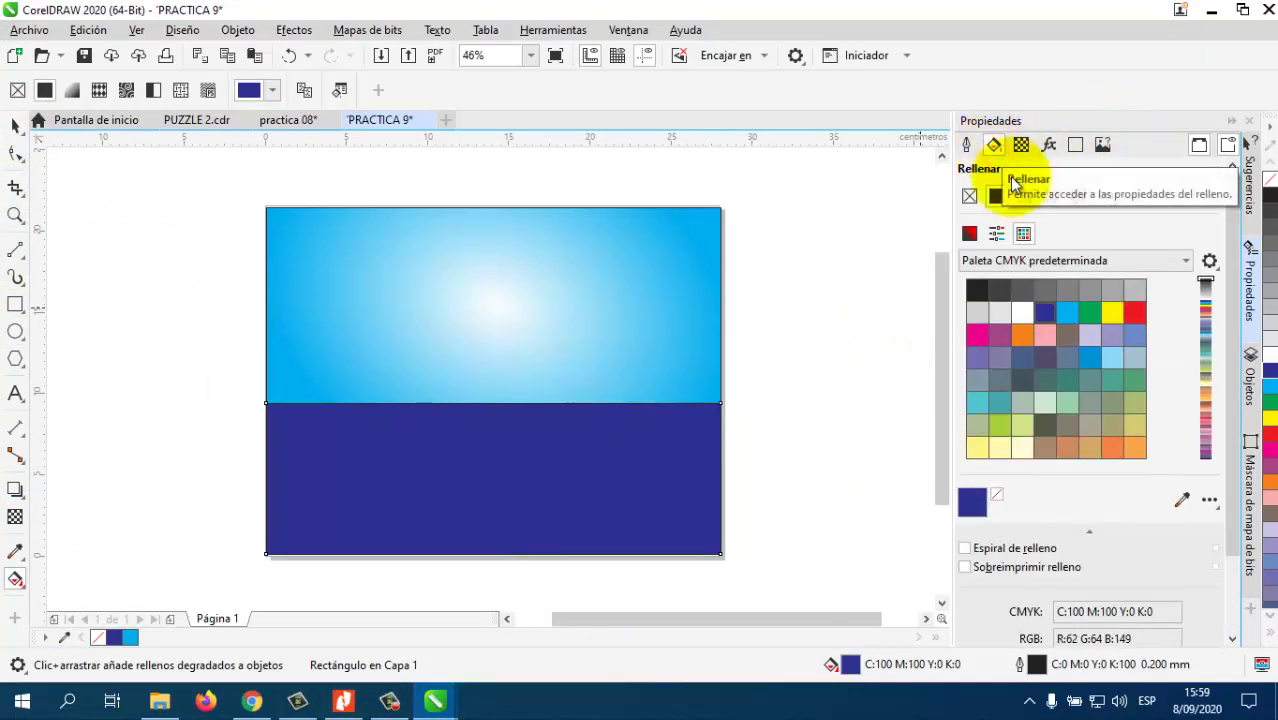
pyautogui.click(1024, 196)
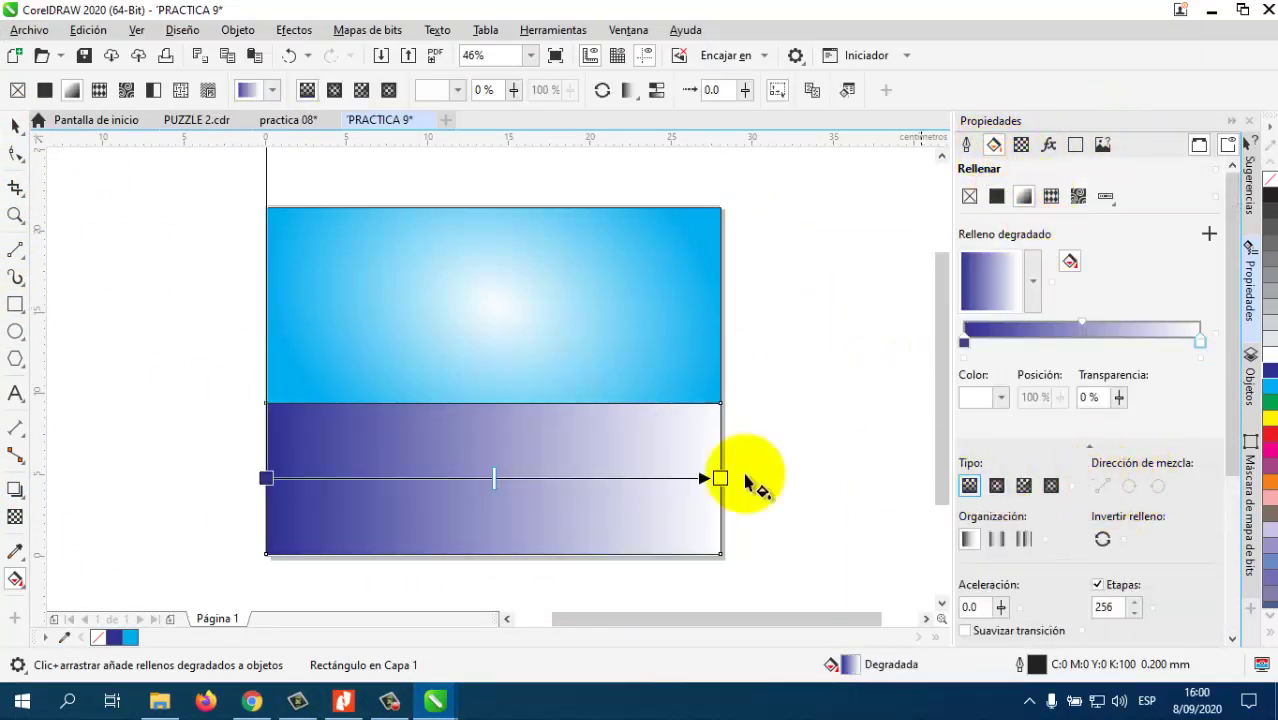
# Set both end colours of the sea rectangle's gradient to dark blue (C:100 M:100).
pyautogui.click(1197, 340)
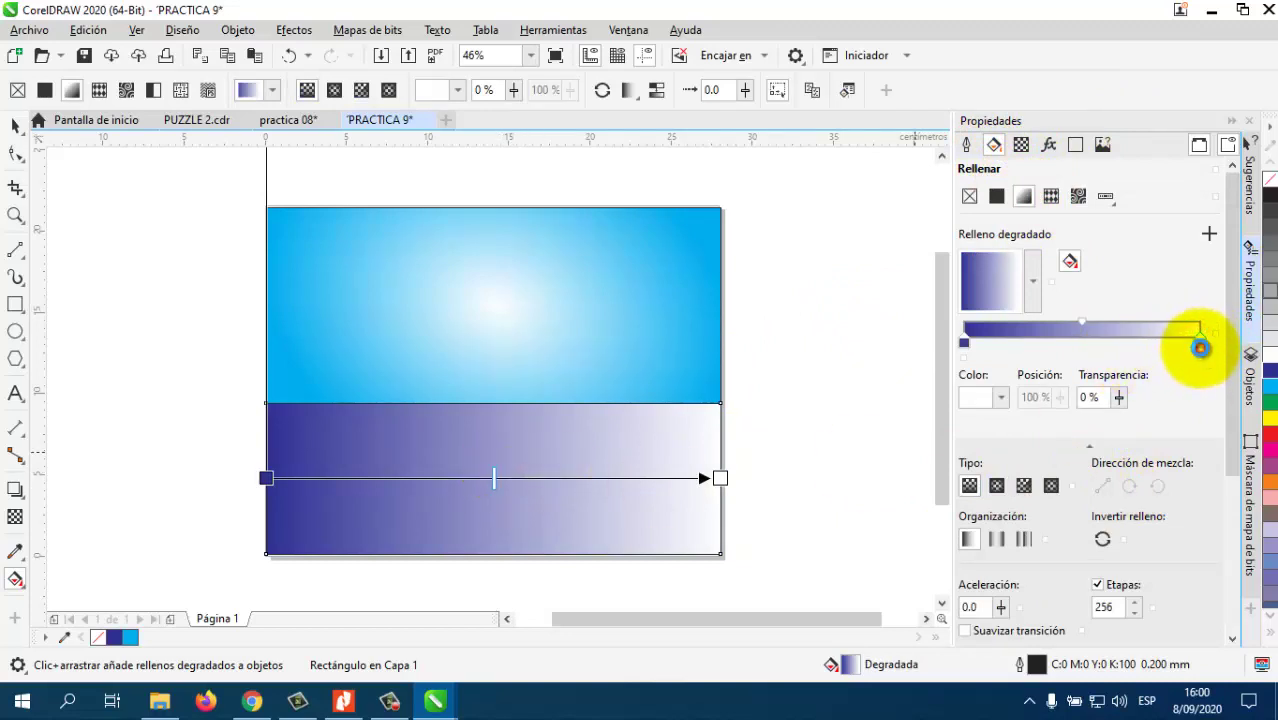
pyautogui.click(1270, 368)
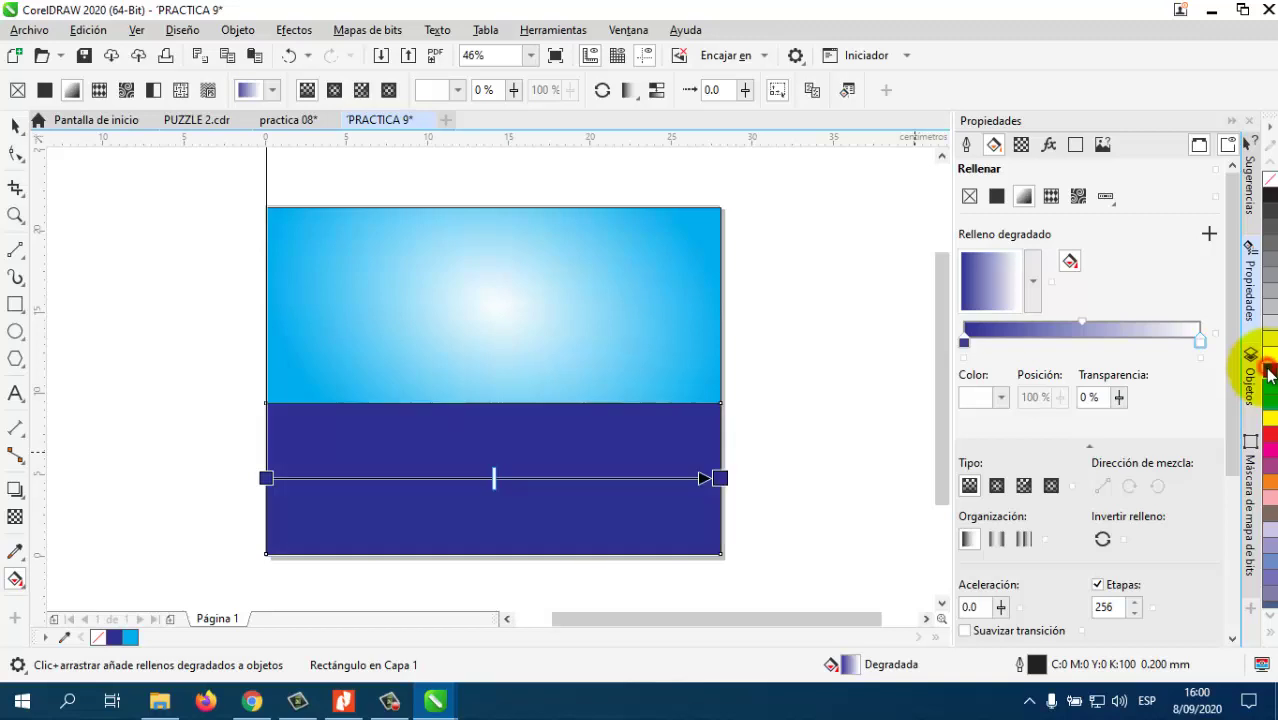
pyautogui.click(964, 340)
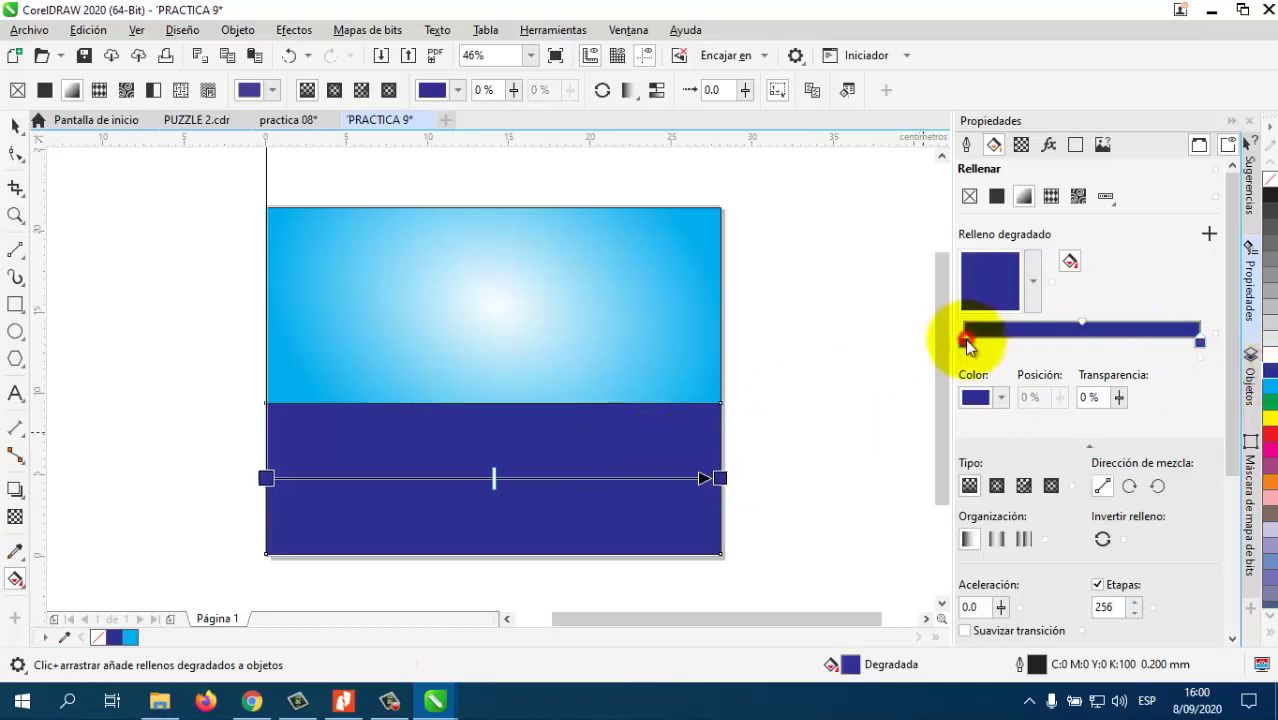
pyautogui.click(1002, 397)
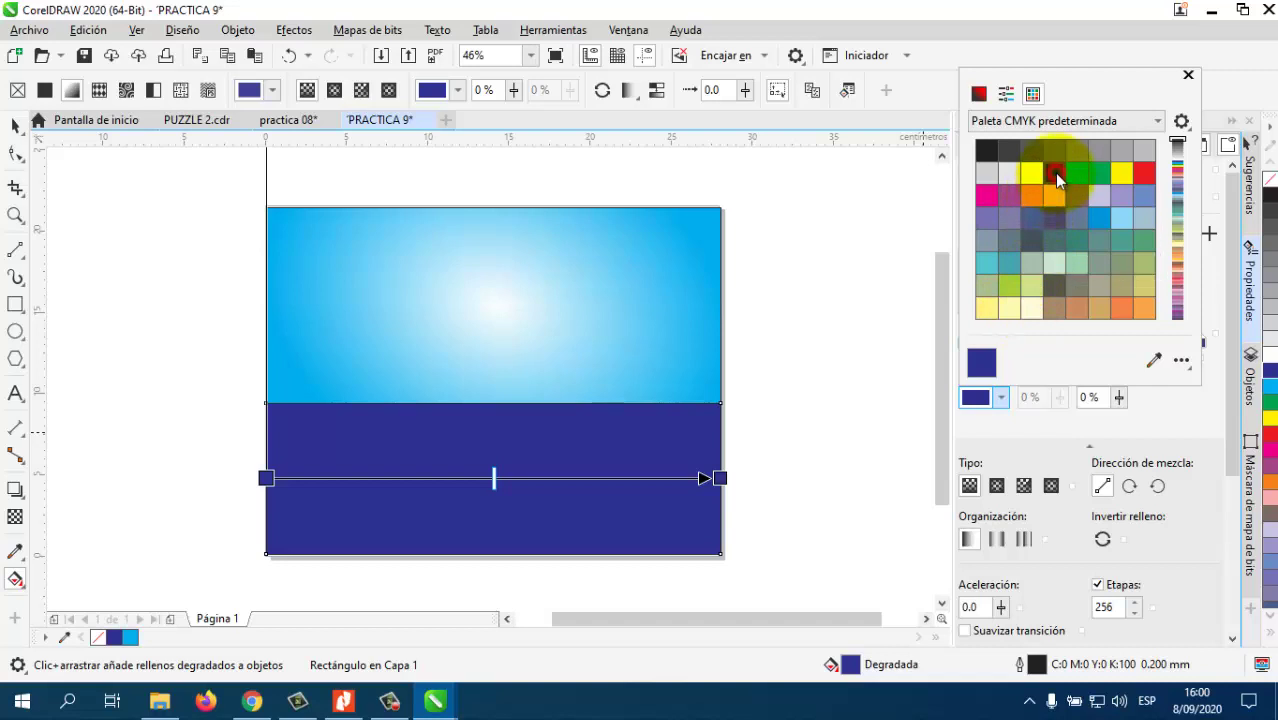
pyautogui.click(1022, 450)
pyautogui.click(1004, 451)
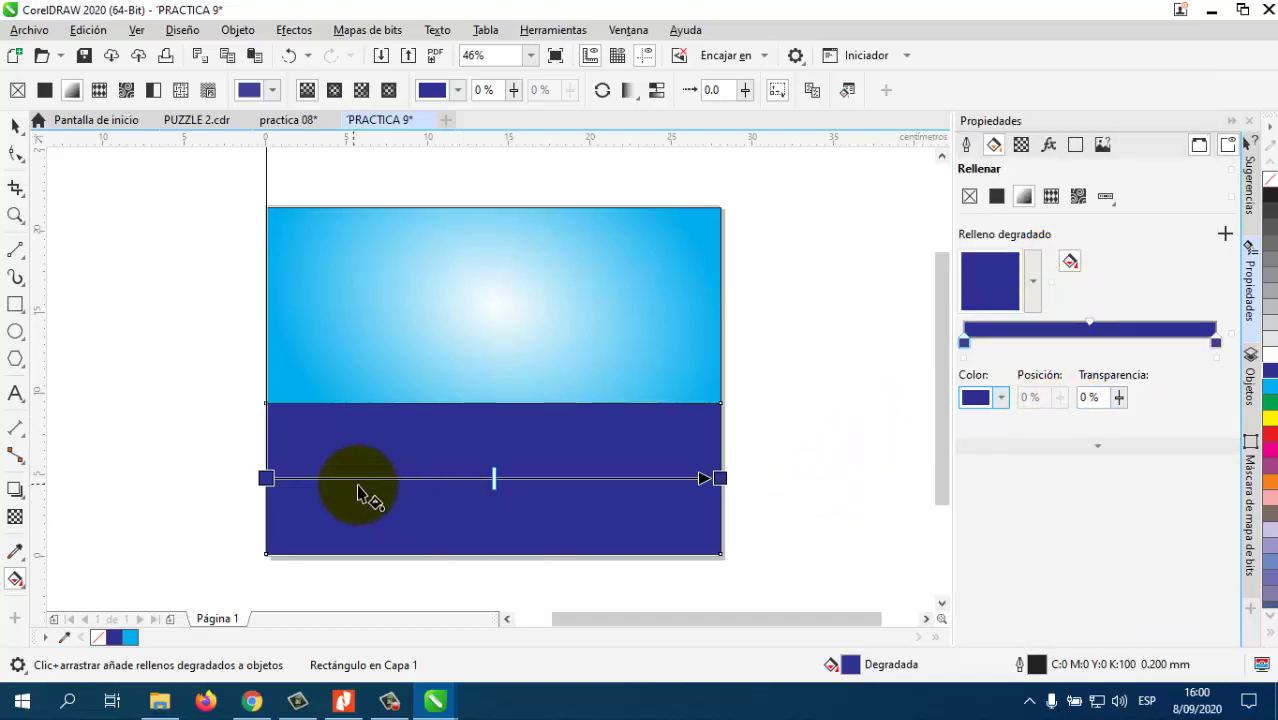
pyautogui.click(880, 420)
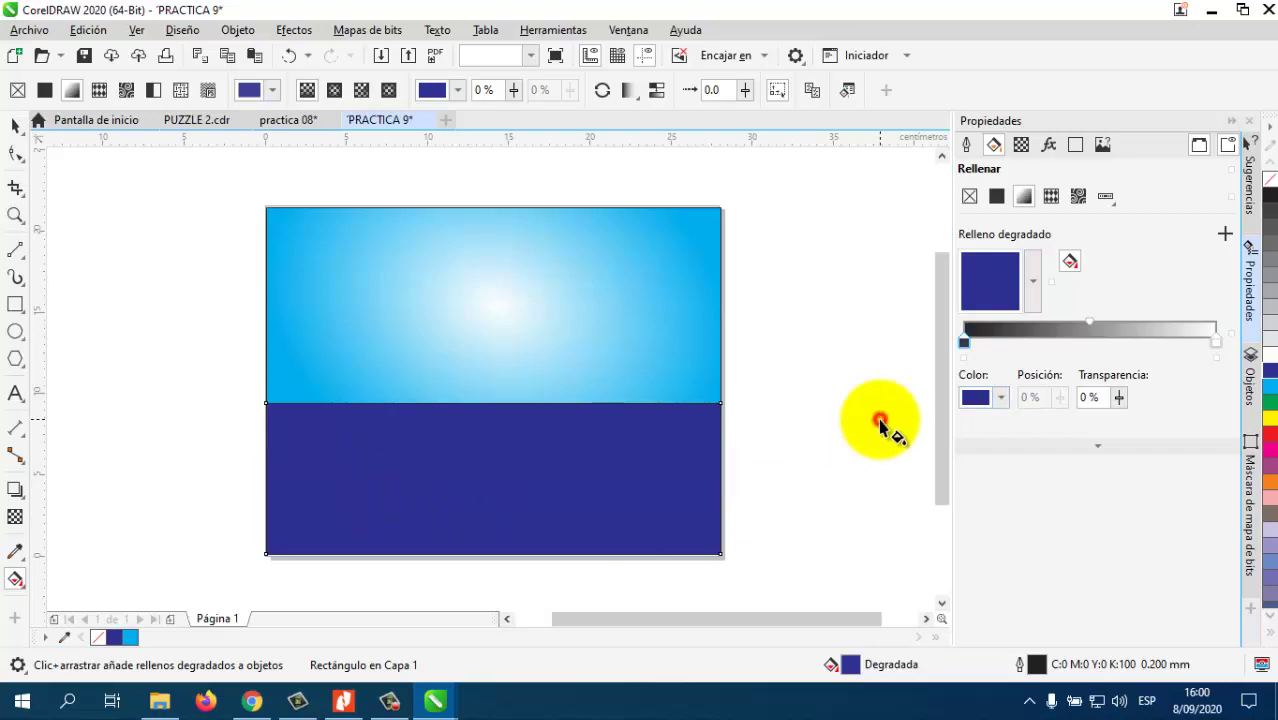
# Check the reference, draw a sun ellipse about 8.1 by 7.3 cm in the sky and move it to the left of the white glow.
pyautogui.click(342, 701)
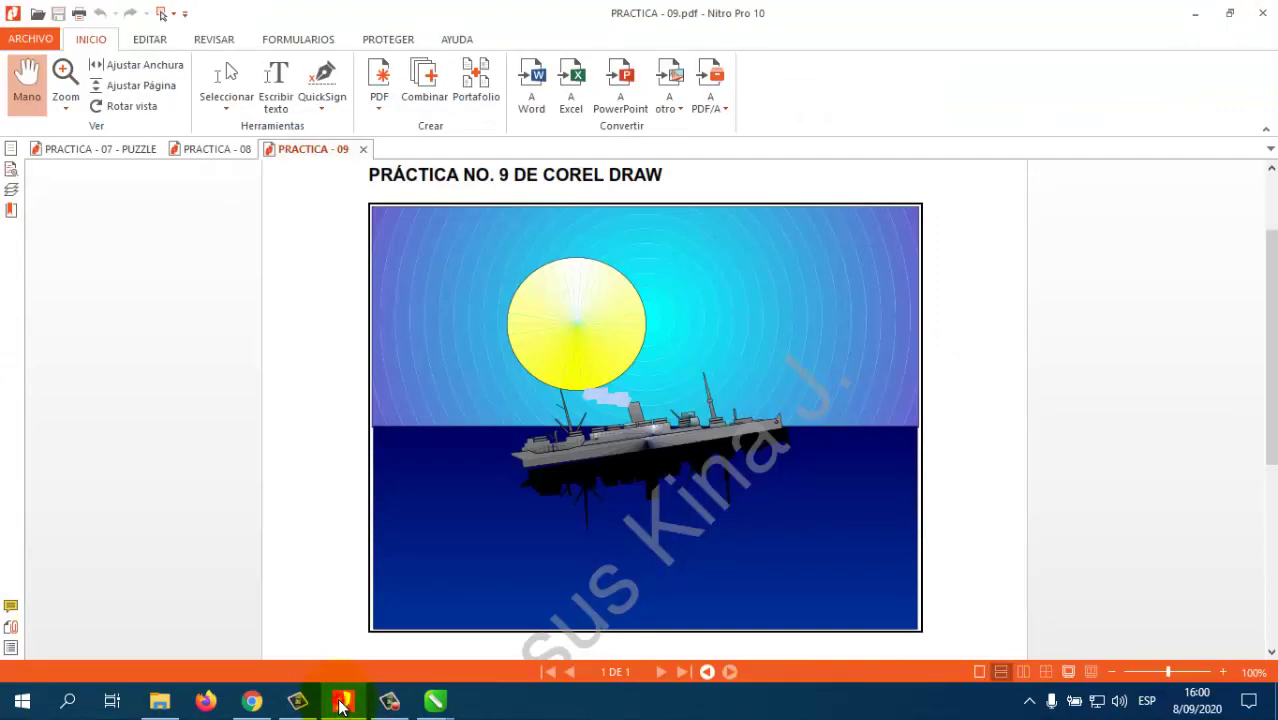
pyautogui.click(342, 703)
pyautogui.moveTo(435, 701)
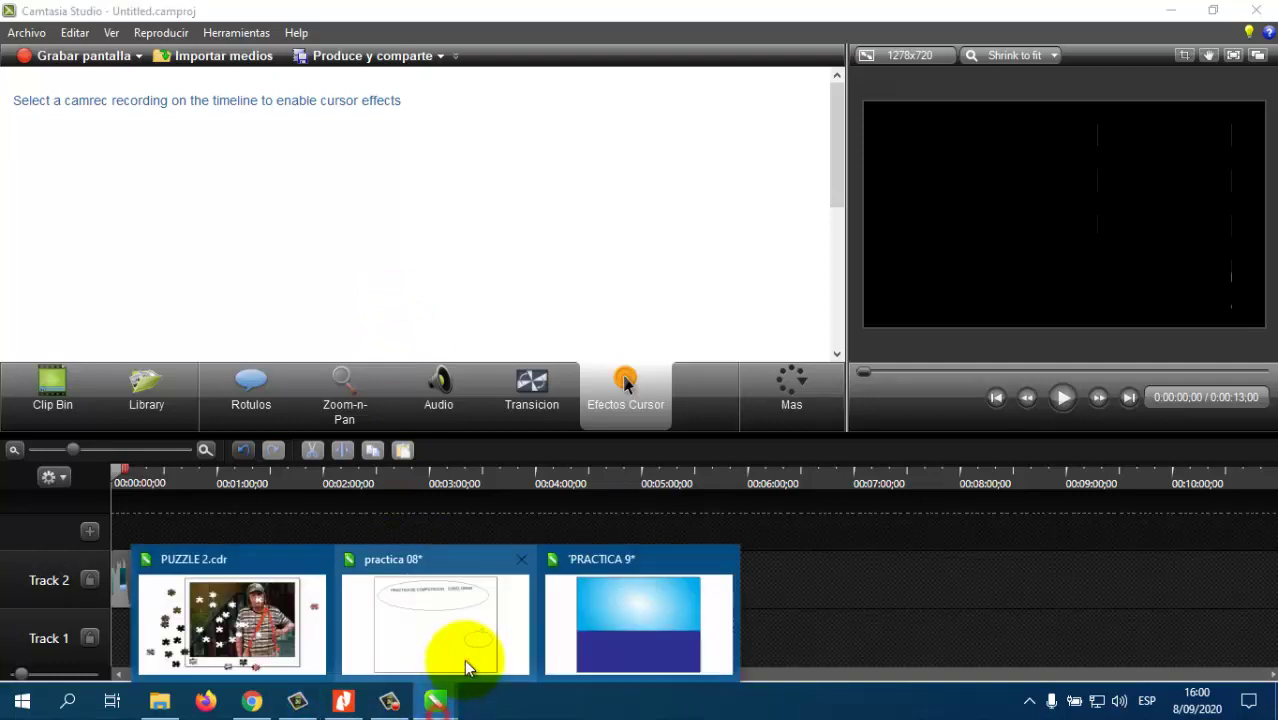
pyautogui.click(466, 660)
pyautogui.click(625, 620)
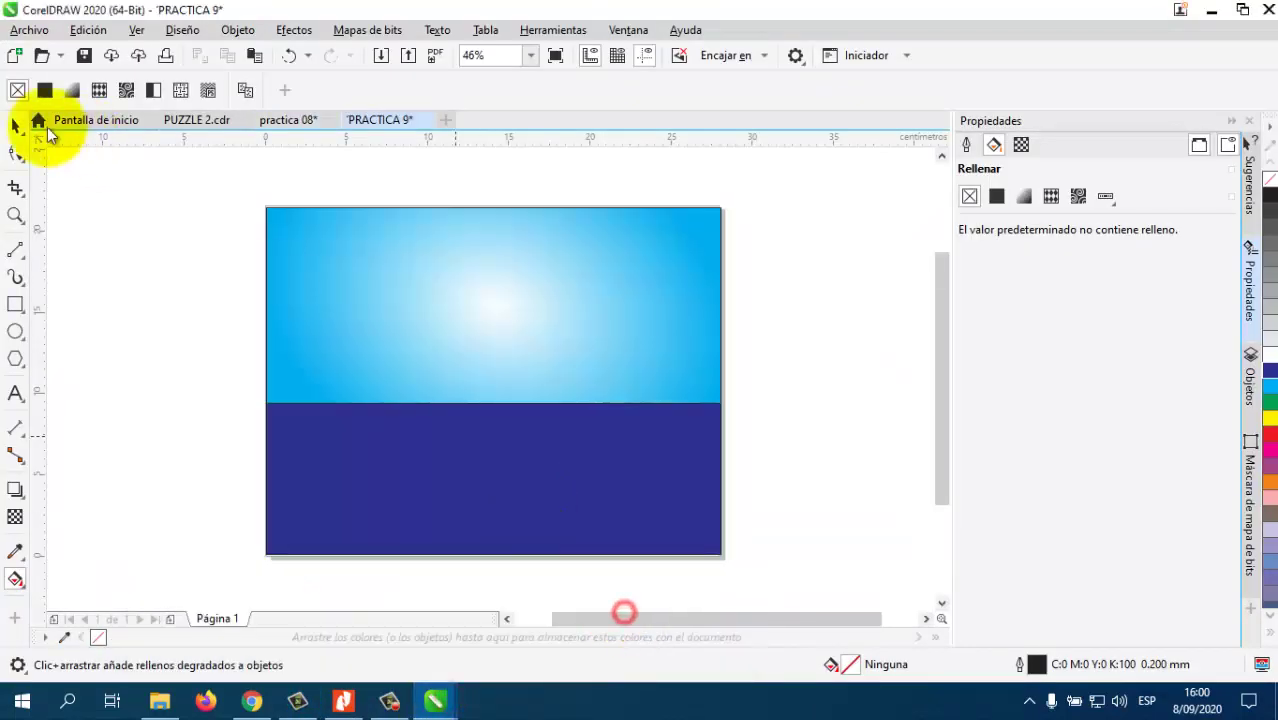
pyautogui.click(14, 333)
pyautogui.moveTo(417, 237); pyautogui.dragTo(550, 357)
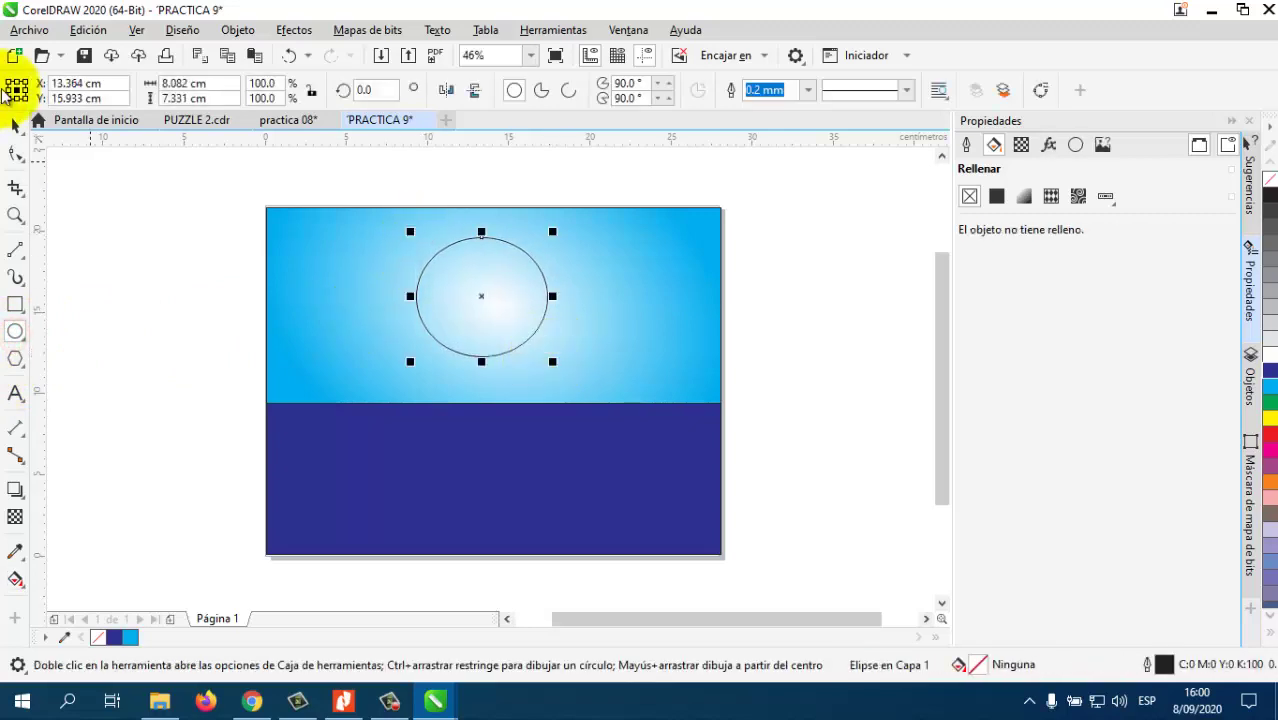
pyautogui.click(16, 130)
pyautogui.moveTo(534, 280); pyautogui.dragTo(432, 271)
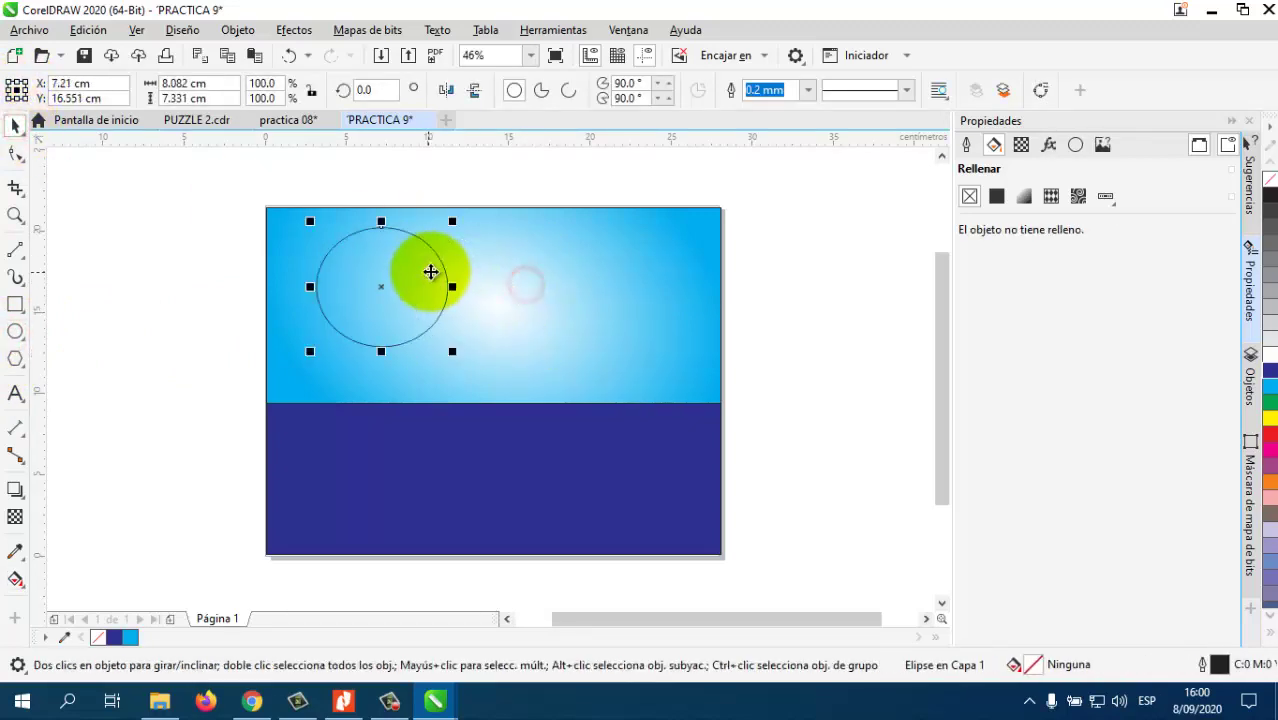
# Fill the sun ellipse with yellow (Y:100) and shift it slightly right and down to match its place in the reference.
pyautogui.click(1268, 420)
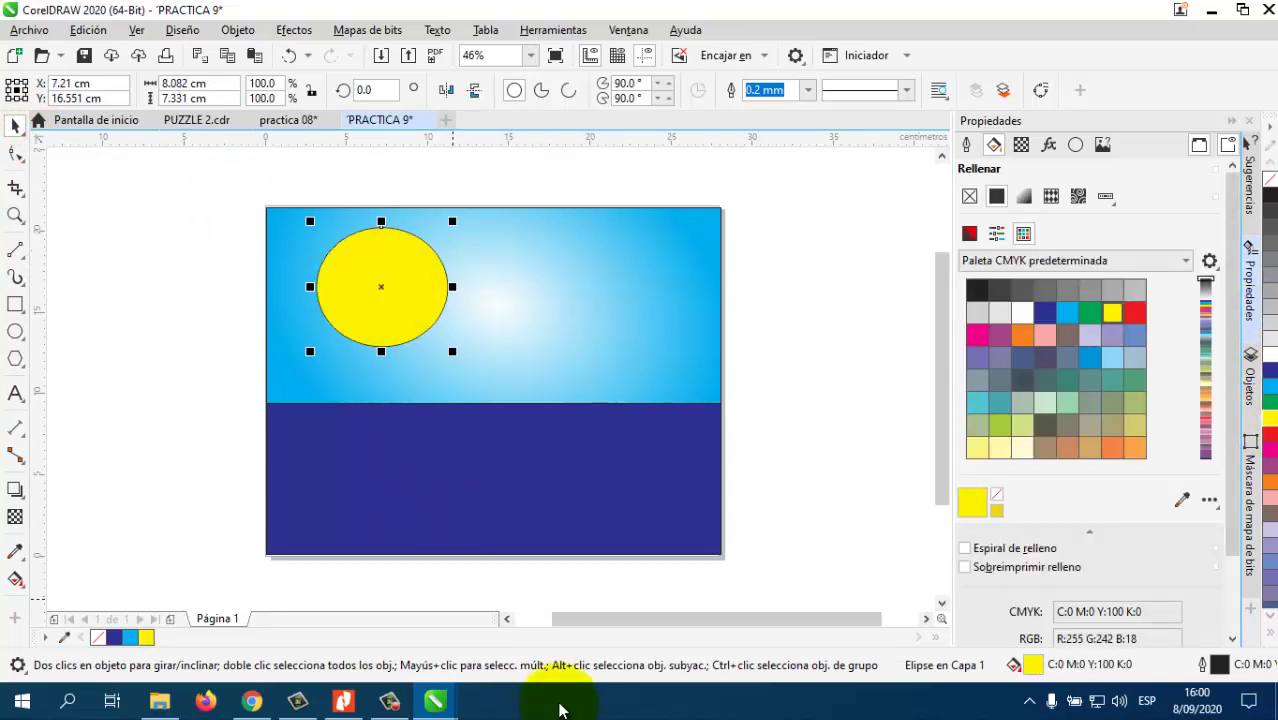
pyautogui.click(342, 702)
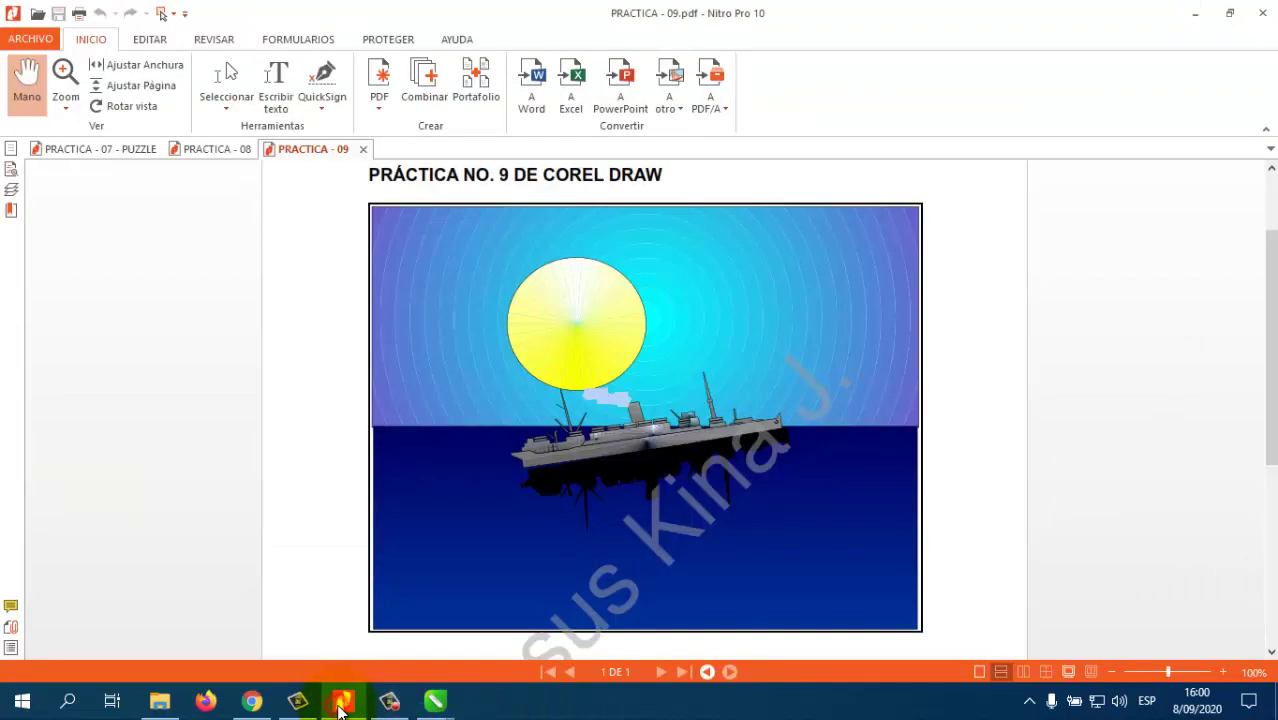
pyautogui.click(342, 706)
pyautogui.moveTo(411, 322); pyautogui.dragTo(443, 320)
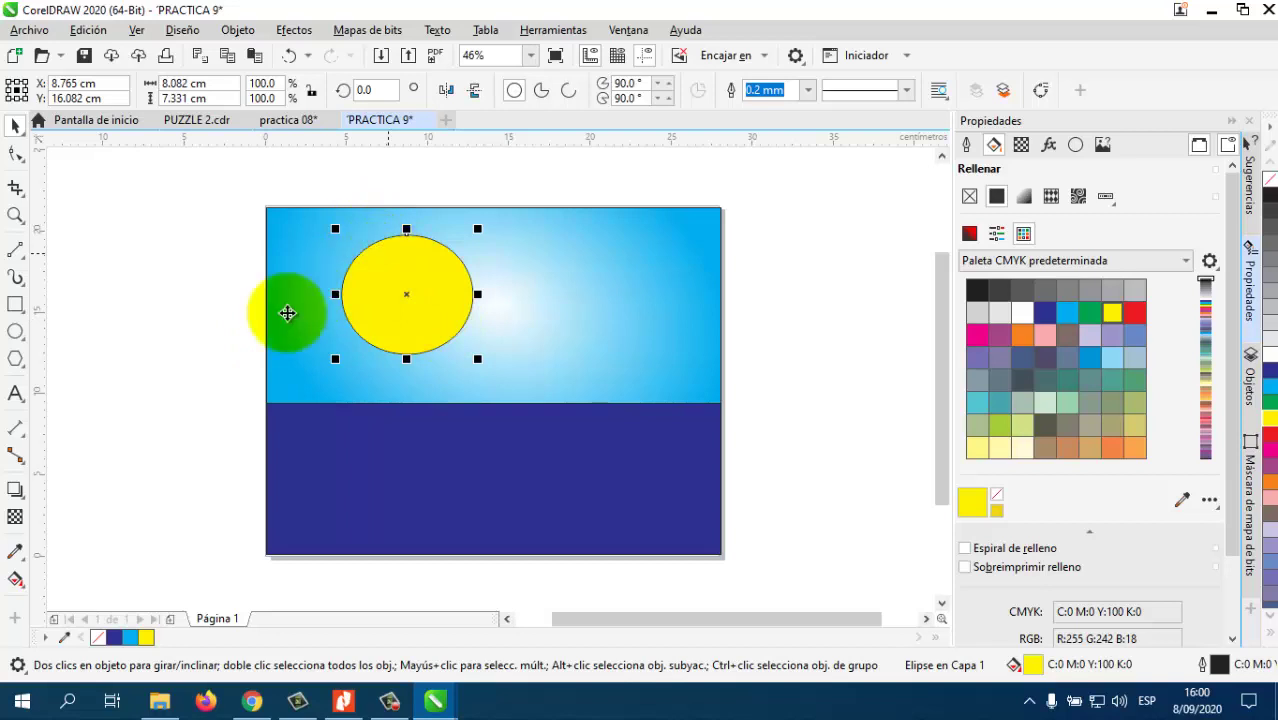
# Activate the Common Shapes tool and look through its collection of preset shapes.
pyautogui.click(16, 334)
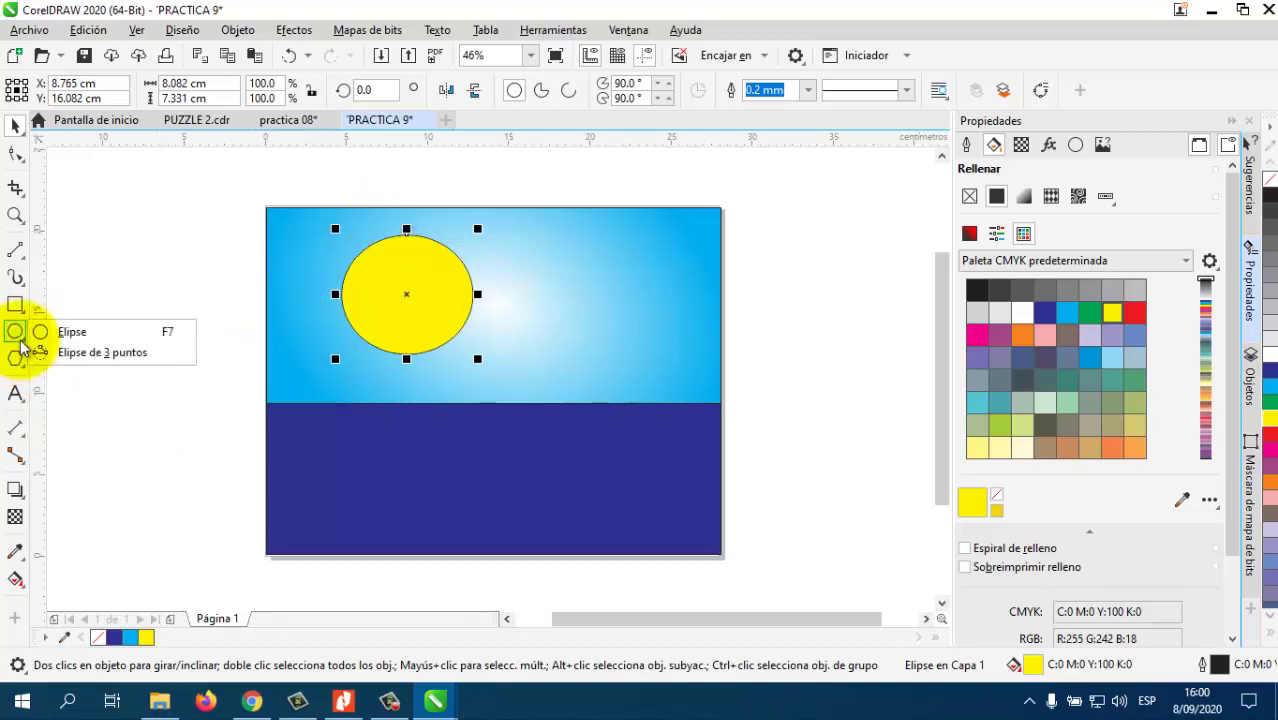
pyautogui.moveTo(16, 362)
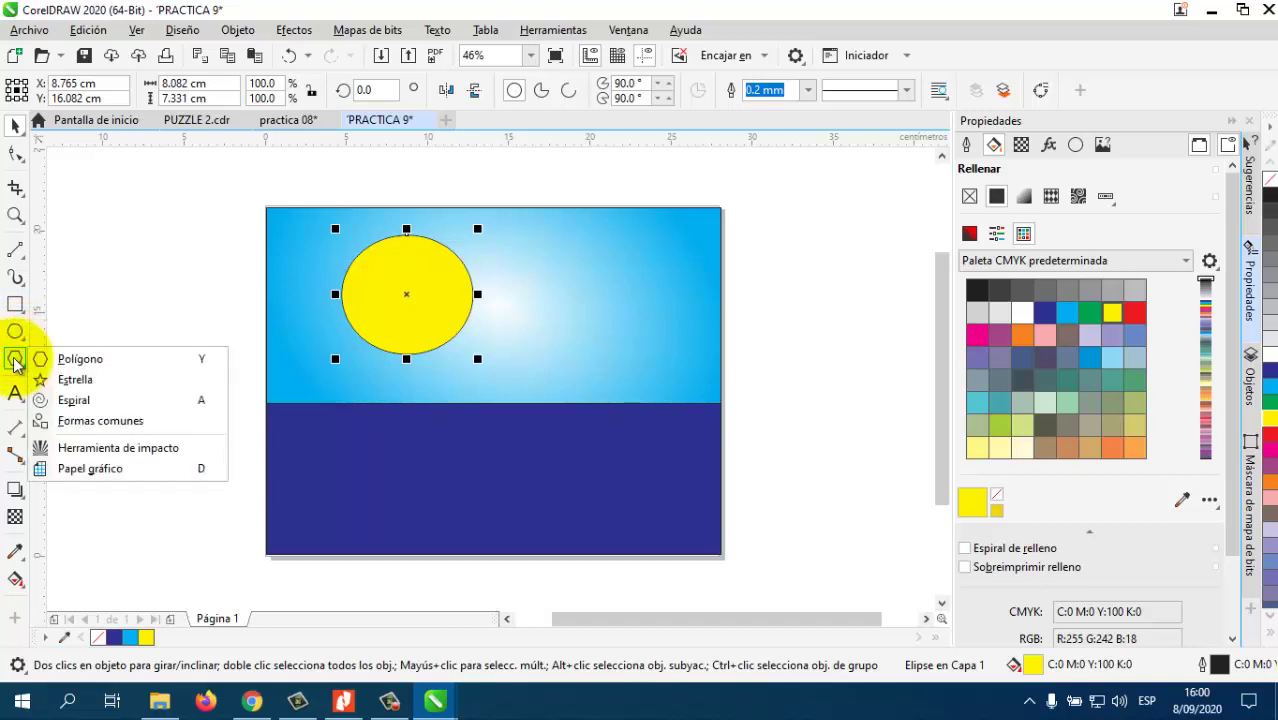
pyautogui.click(60, 419)
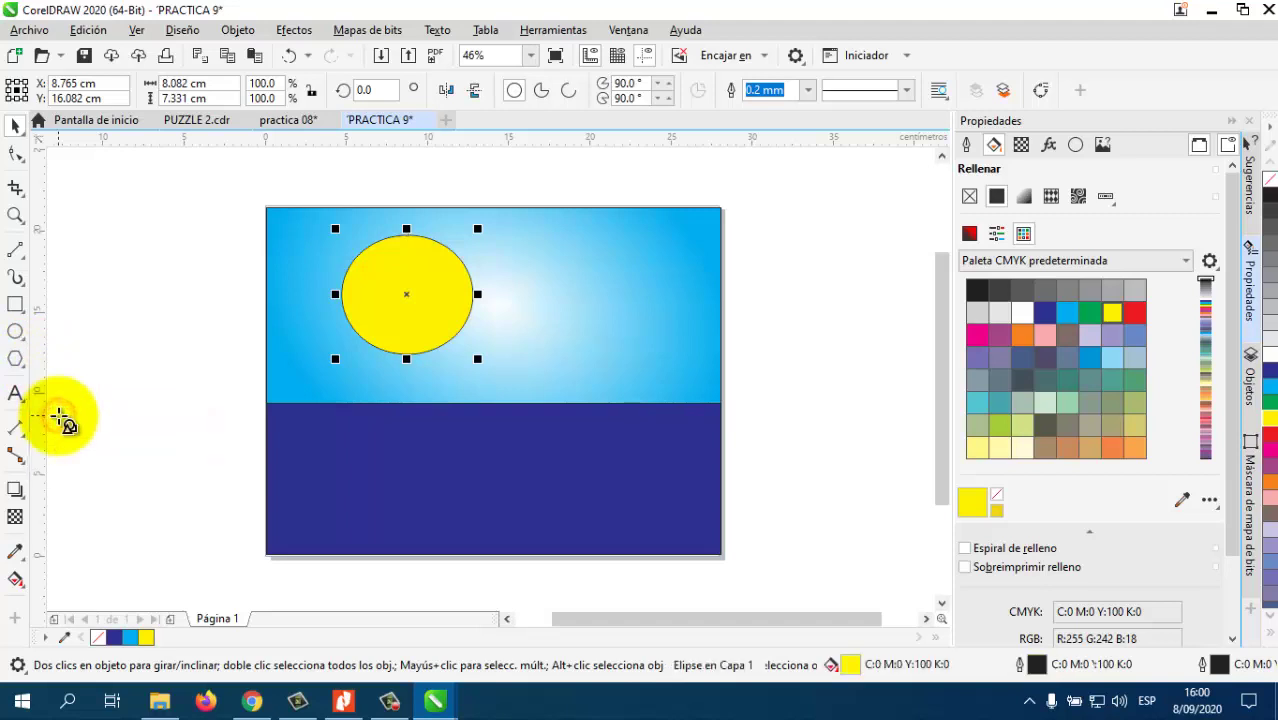
pyautogui.click(515, 97)
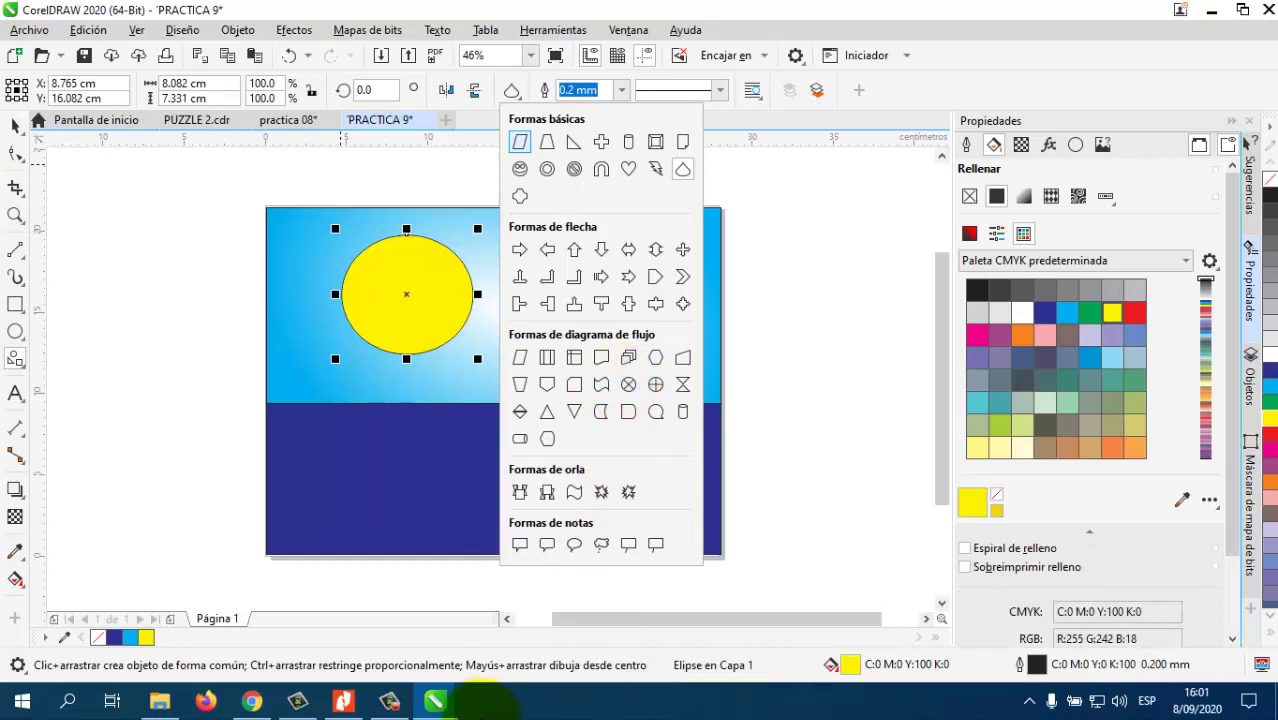
# Look through the PRACTICA - 07, 08 and 09 PDFs and examine the whole Práctica No. 9 reference page.
pyautogui.click(346, 700)
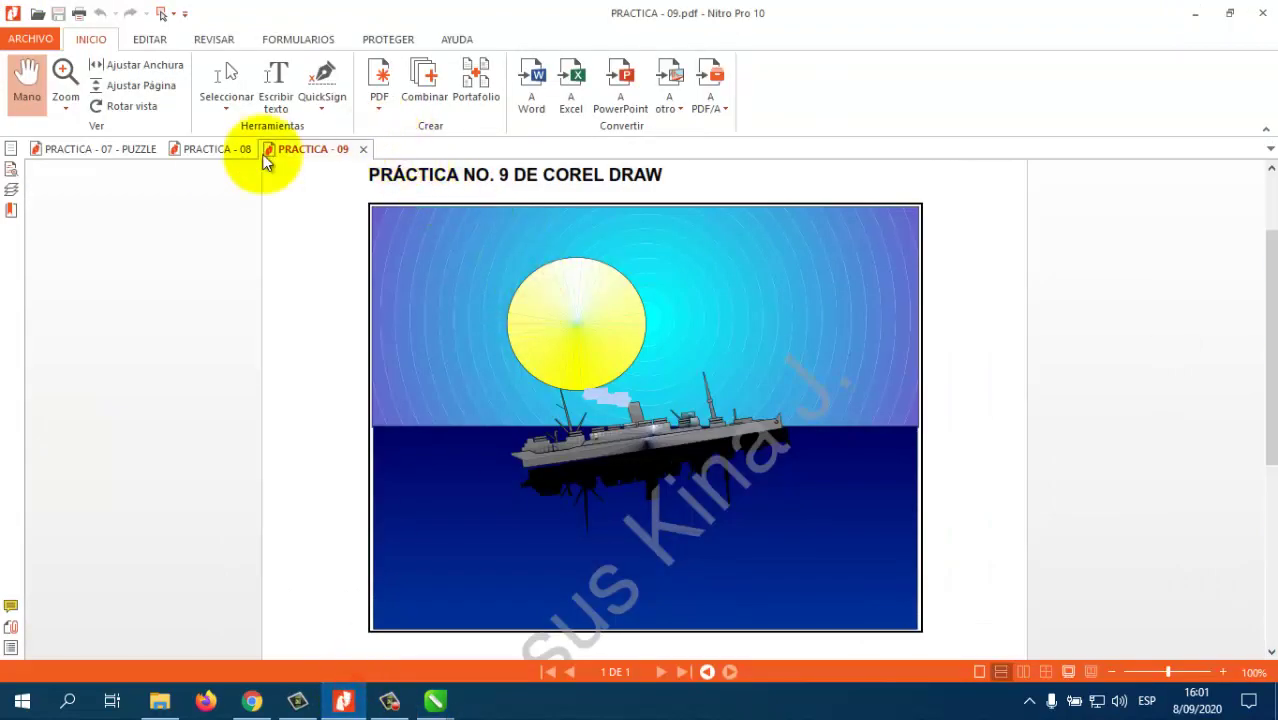
pyautogui.click(214, 155)
pyautogui.click(112, 157)
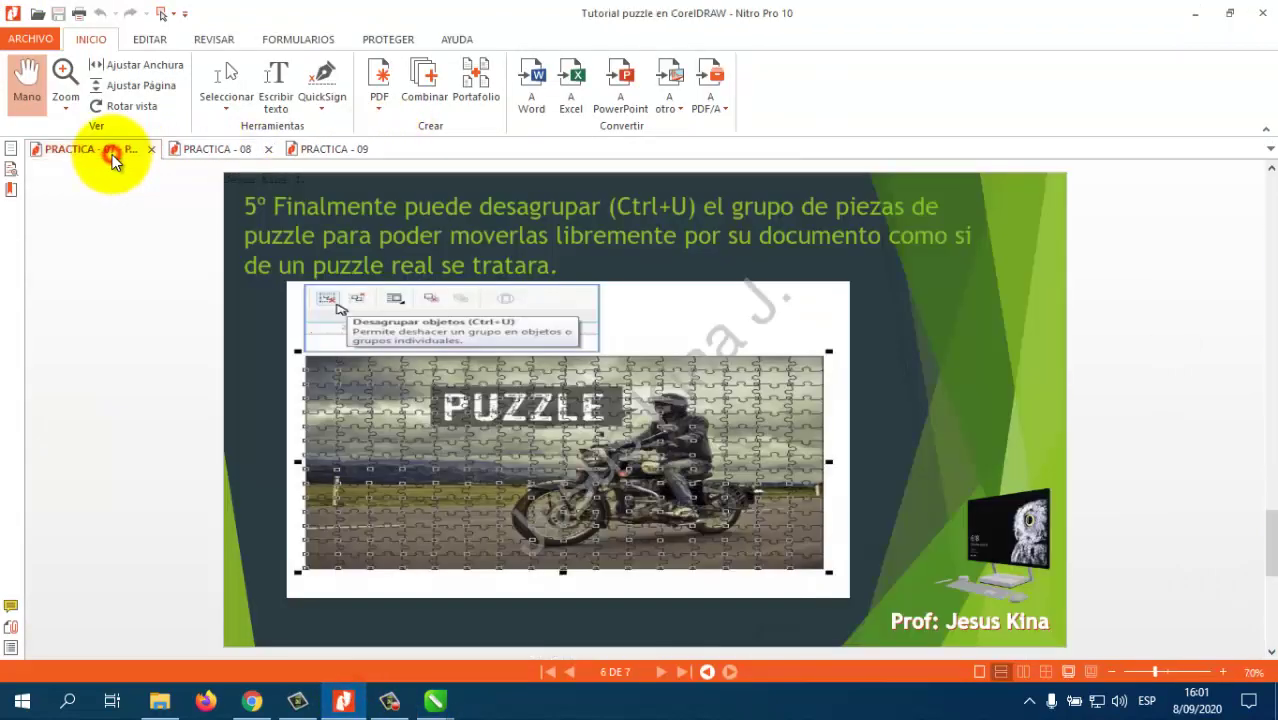
pyautogui.click(210, 155)
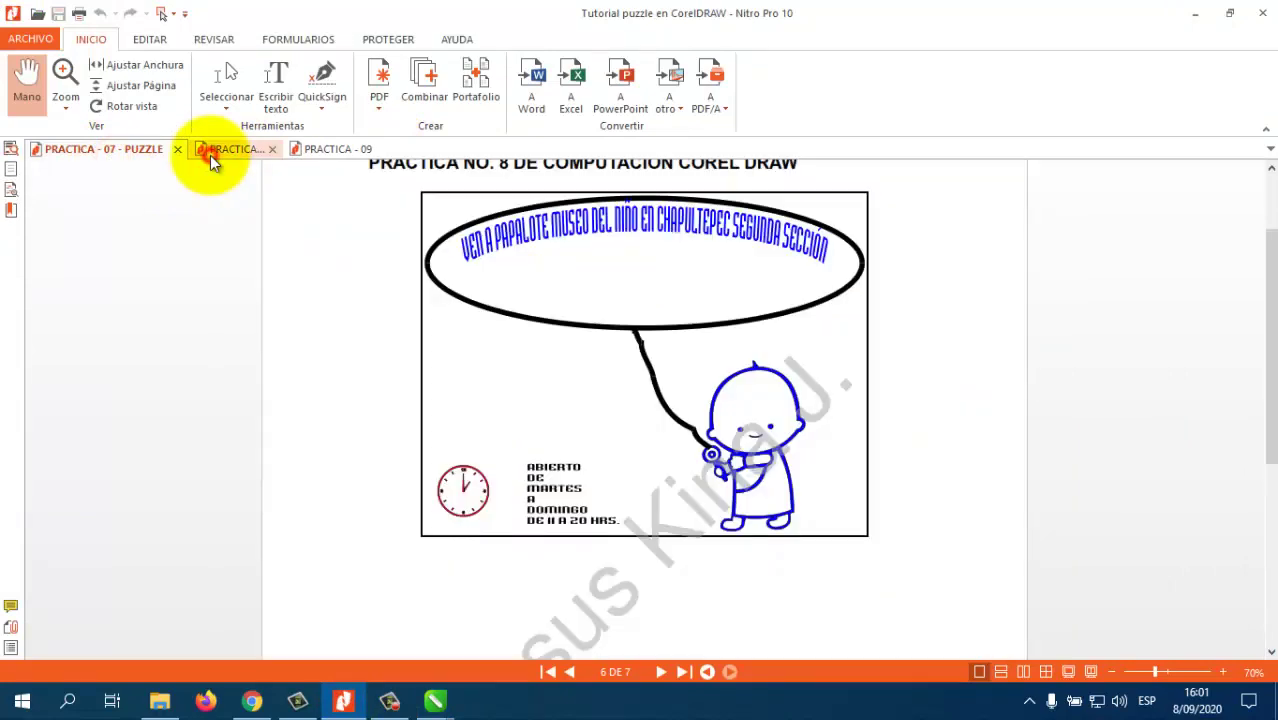
pyautogui.click(317, 155)
pyautogui.scroll(-4, 451, 353)
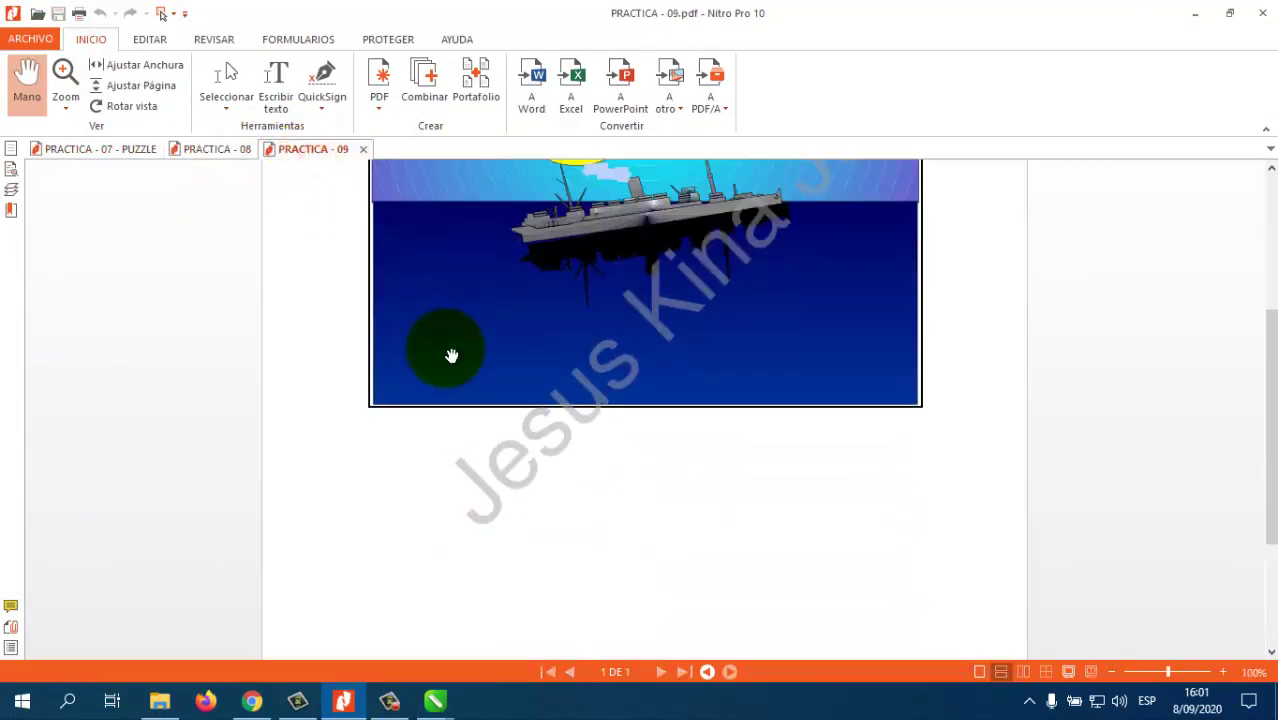
pyautogui.scroll(6, 451, 356)
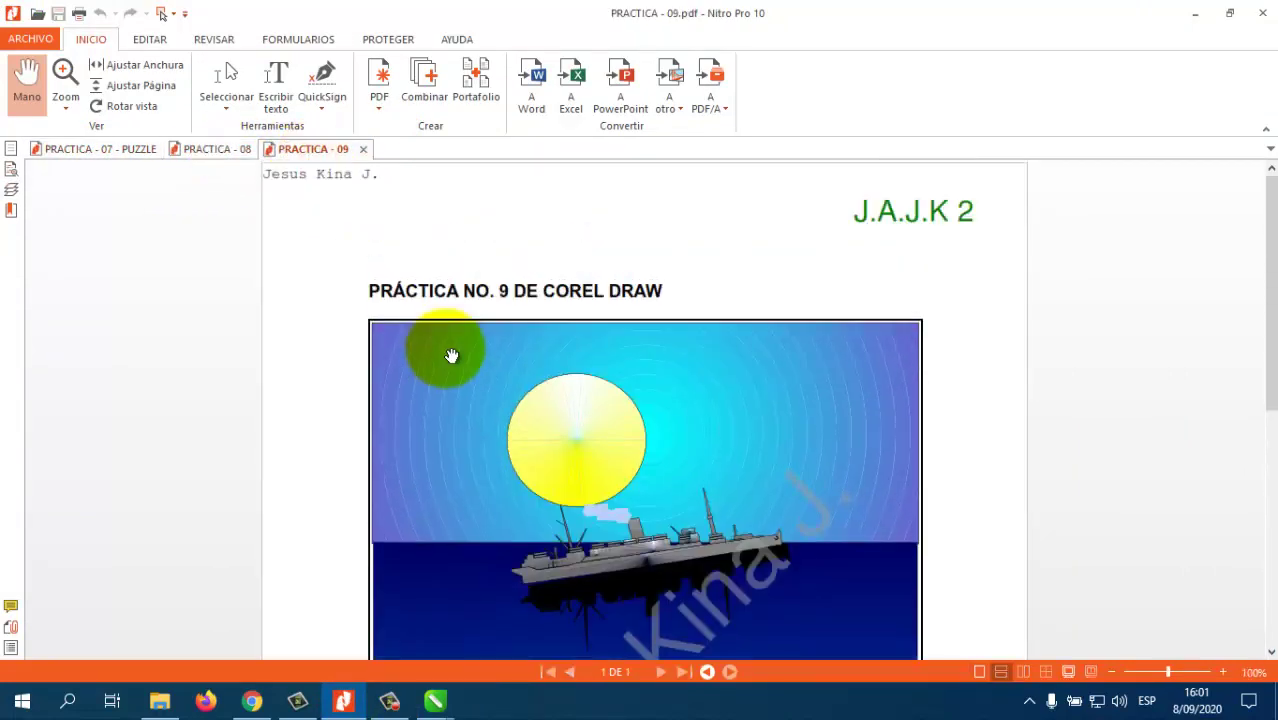